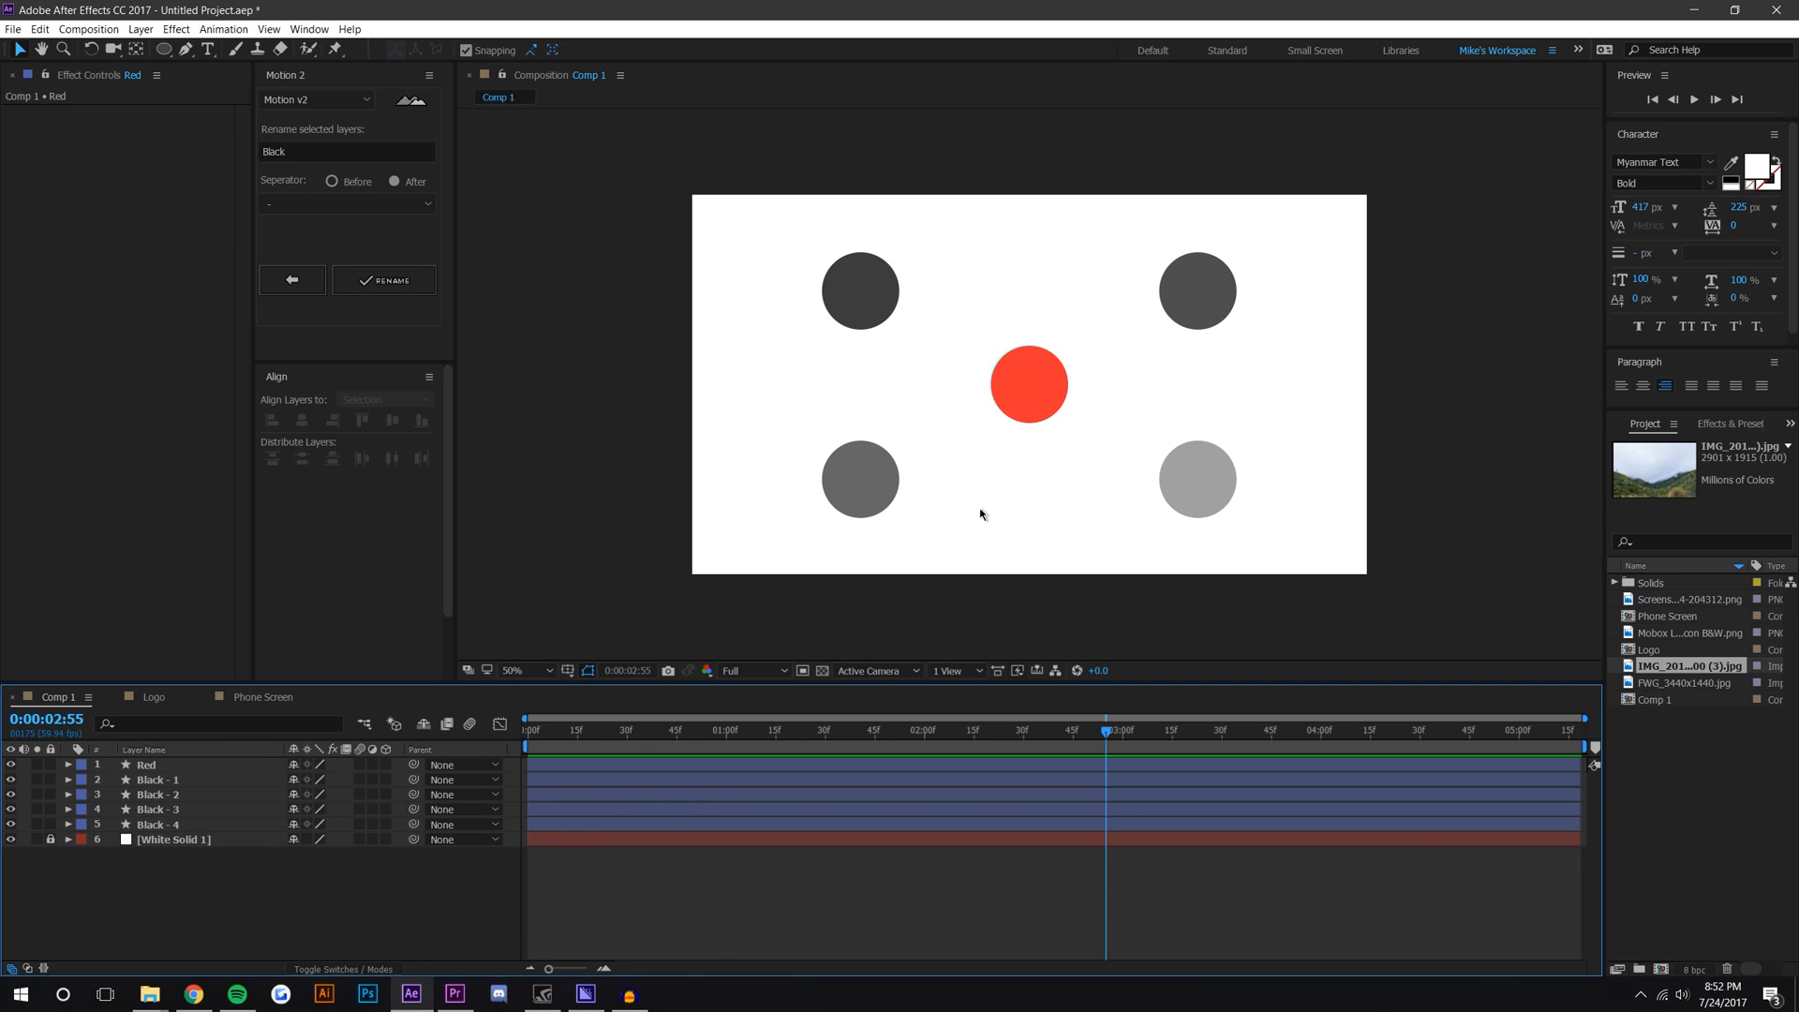
Step: Enable 3D on all five circle layers and switch the viewer to a two-view layout
left_click_drag(386, 766, 386, 825)
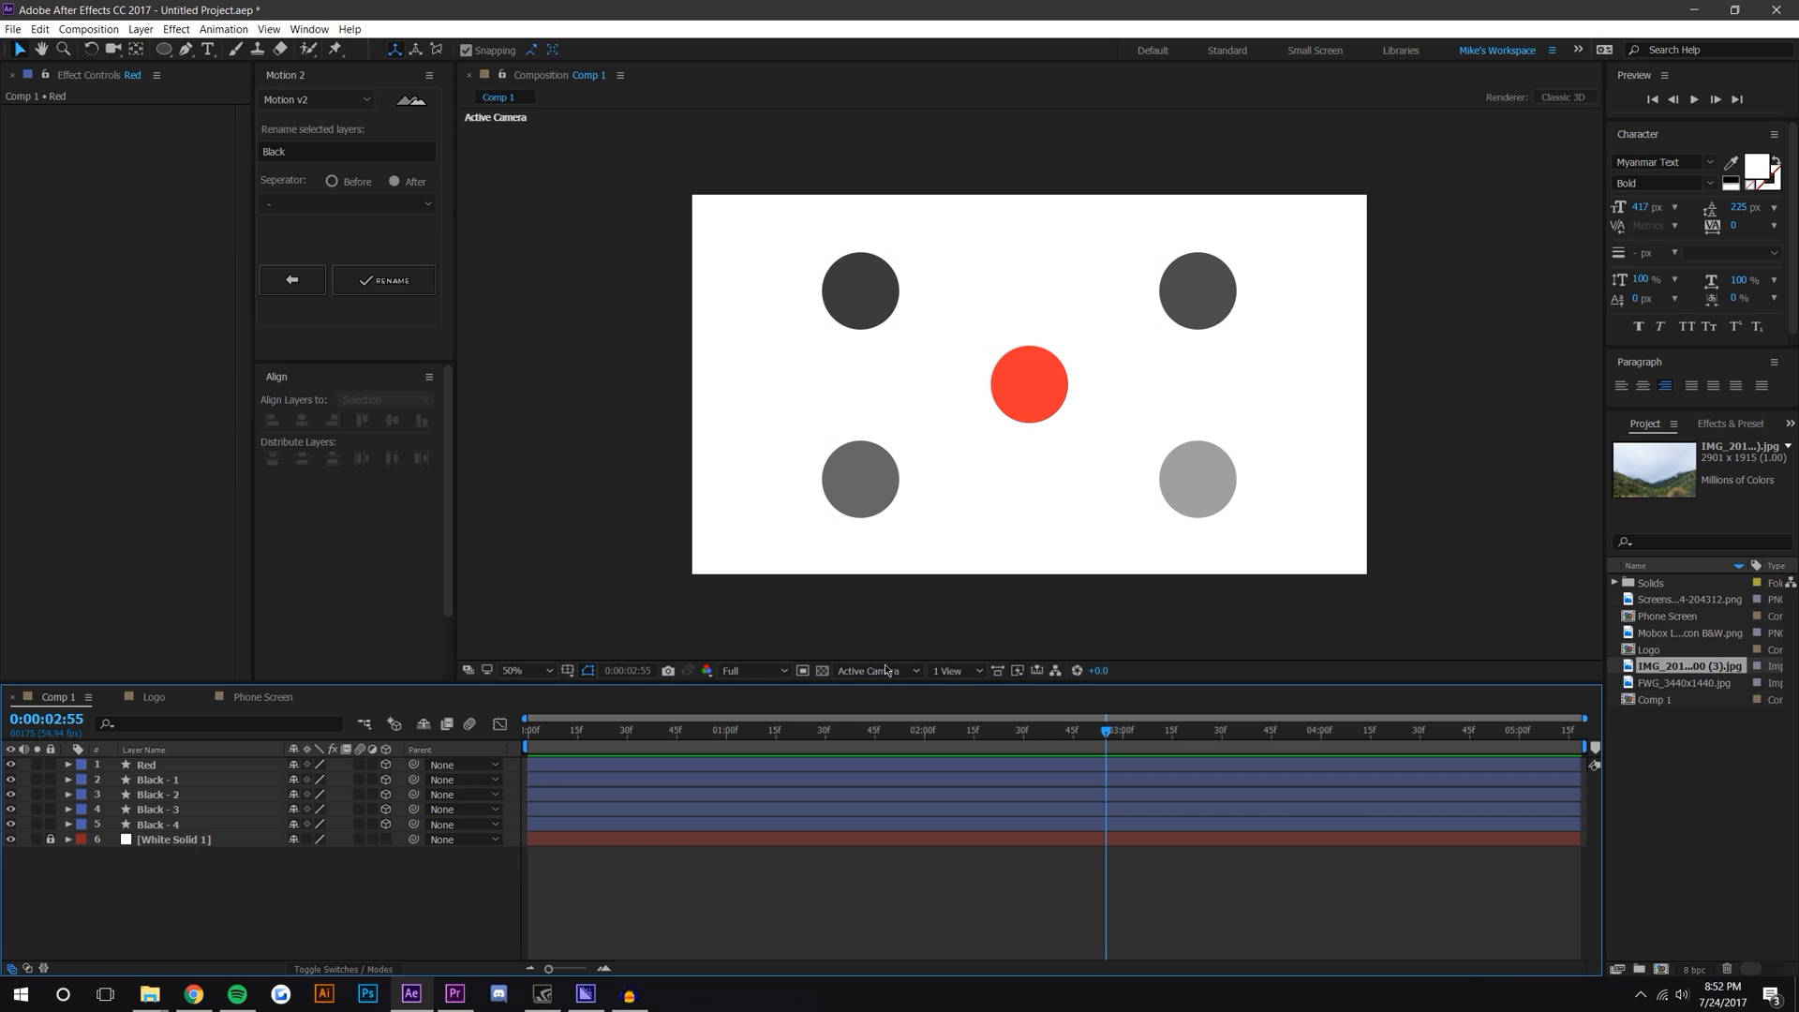
left_click(976, 668)
left_click(960, 701)
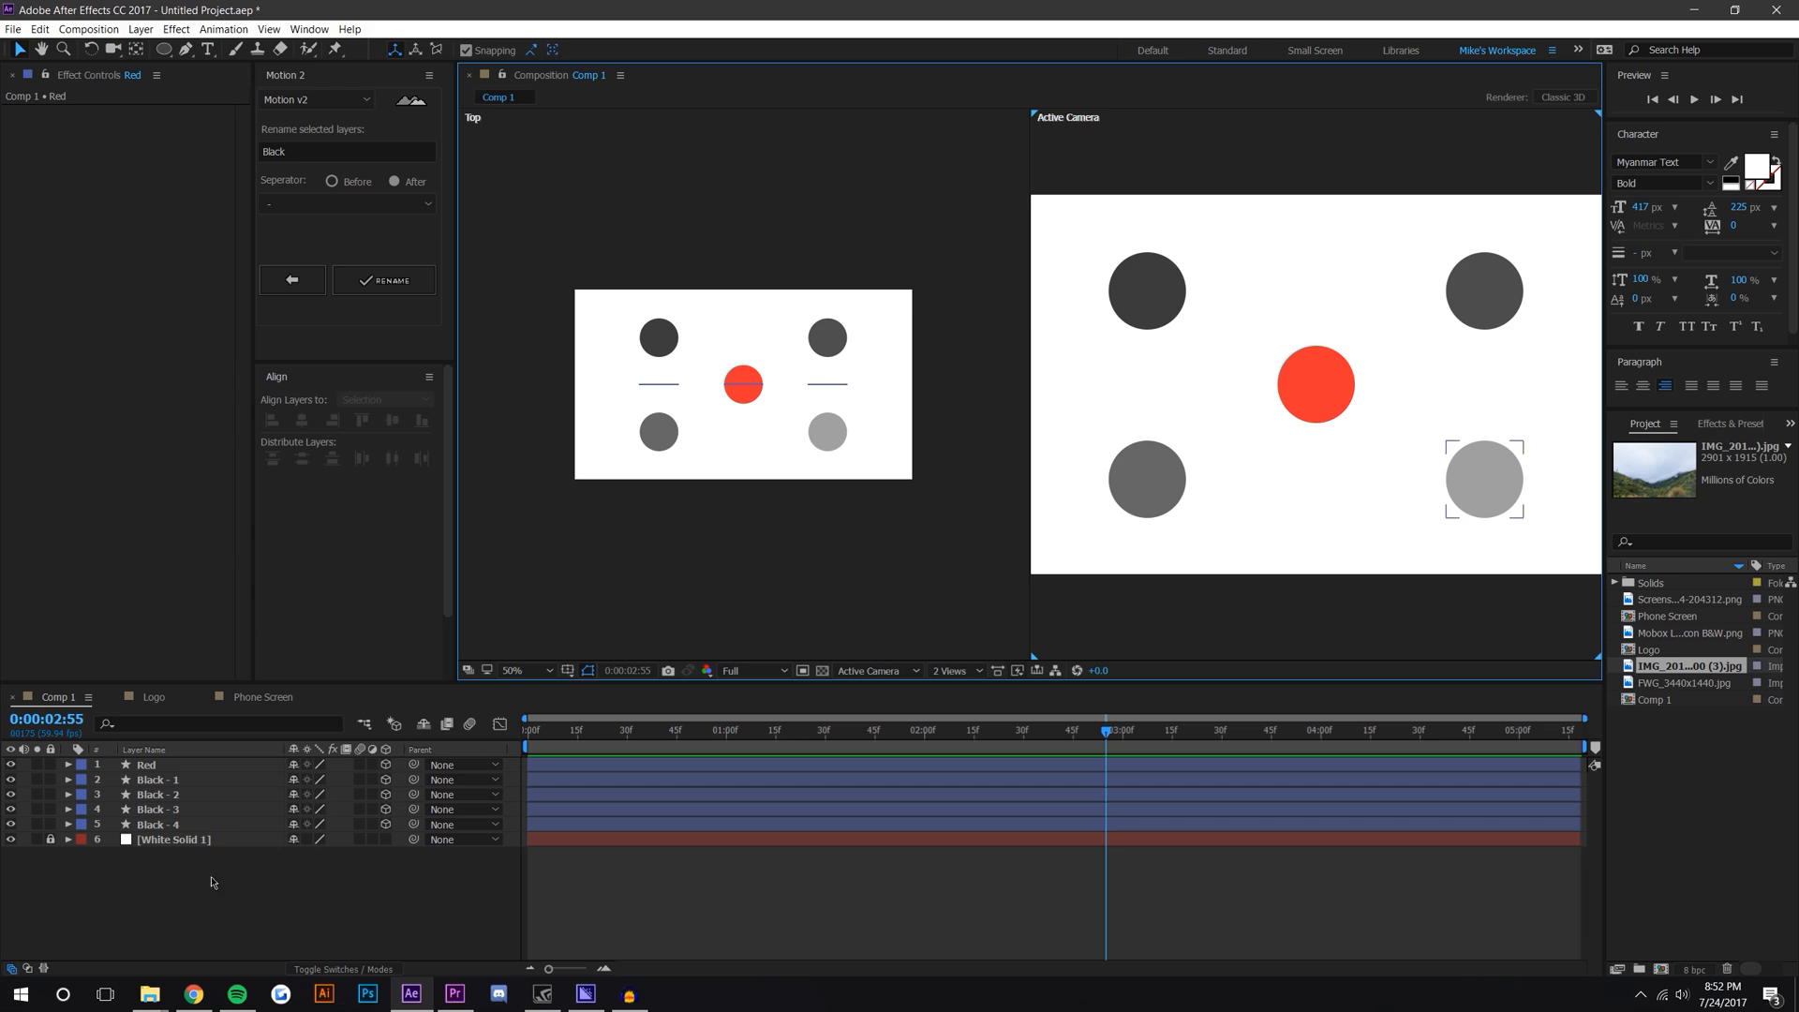
left_click(51, 840)
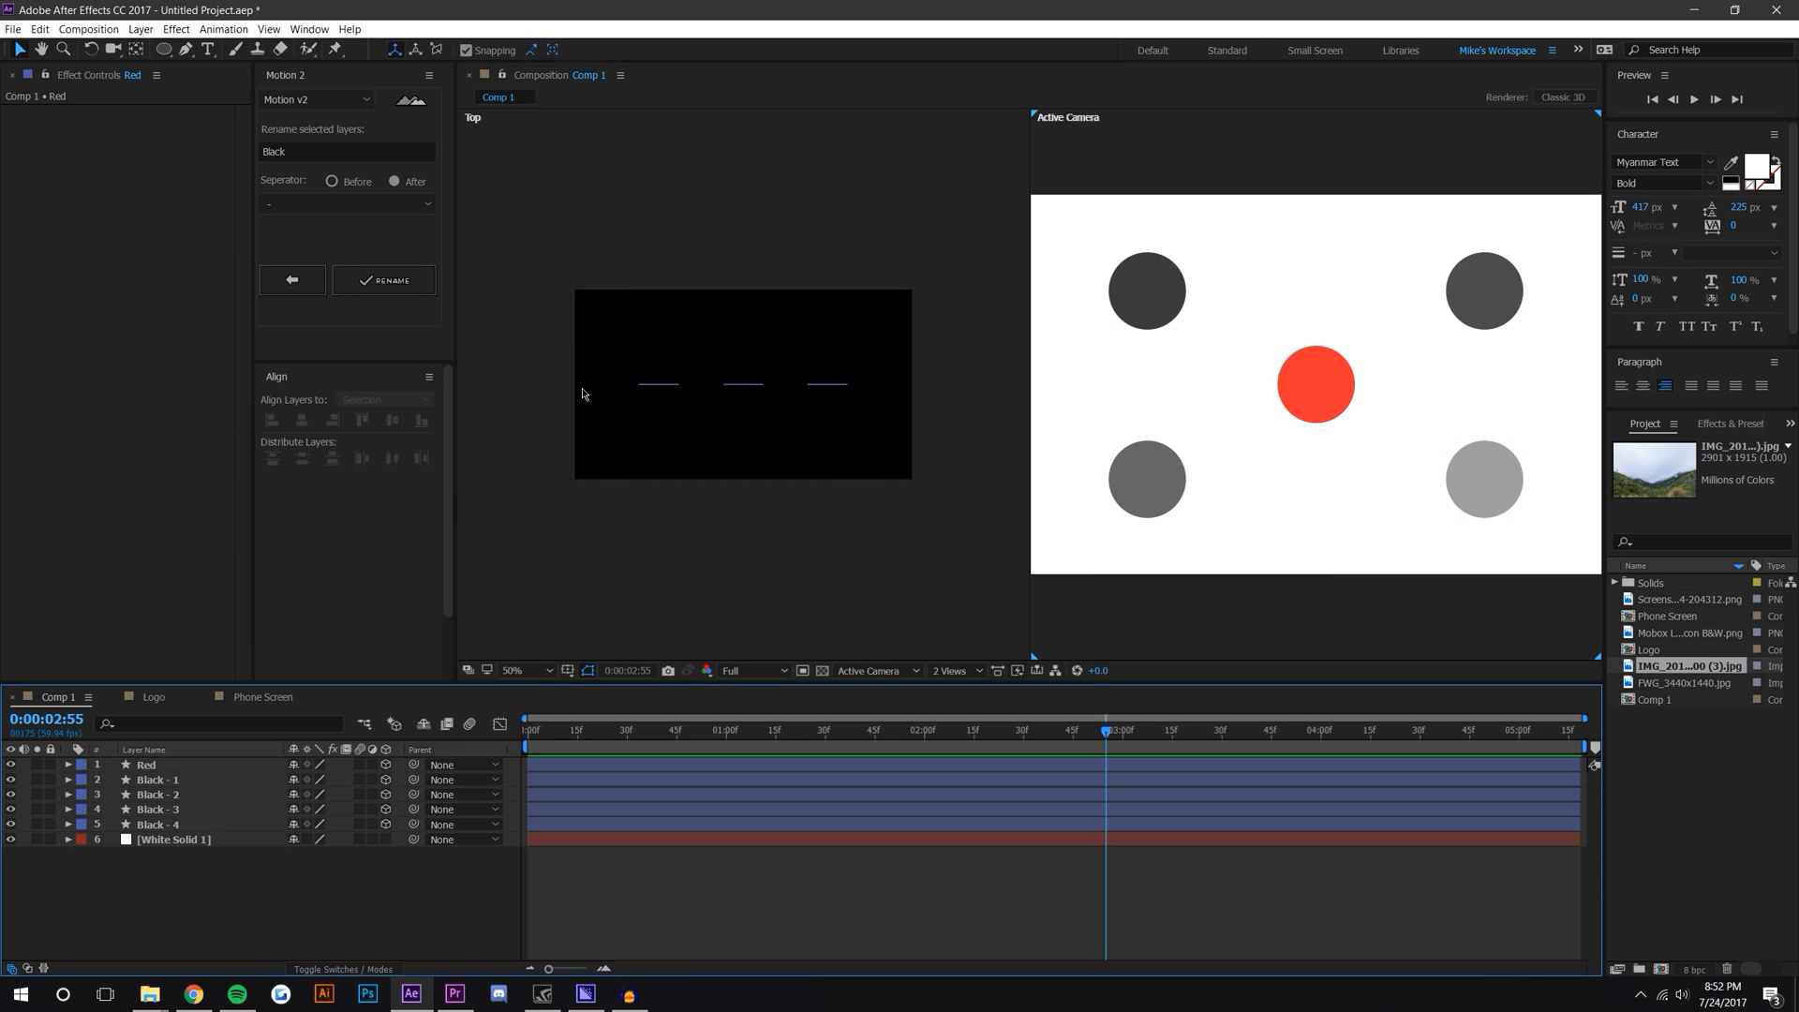
left_click(51, 839)
left_click(50, 839)
left_click(51, 840)
Step: Move the Black - 2 circle toward the camera in the top view and reposition it near the frame's upper-left
left_click(659, 385)
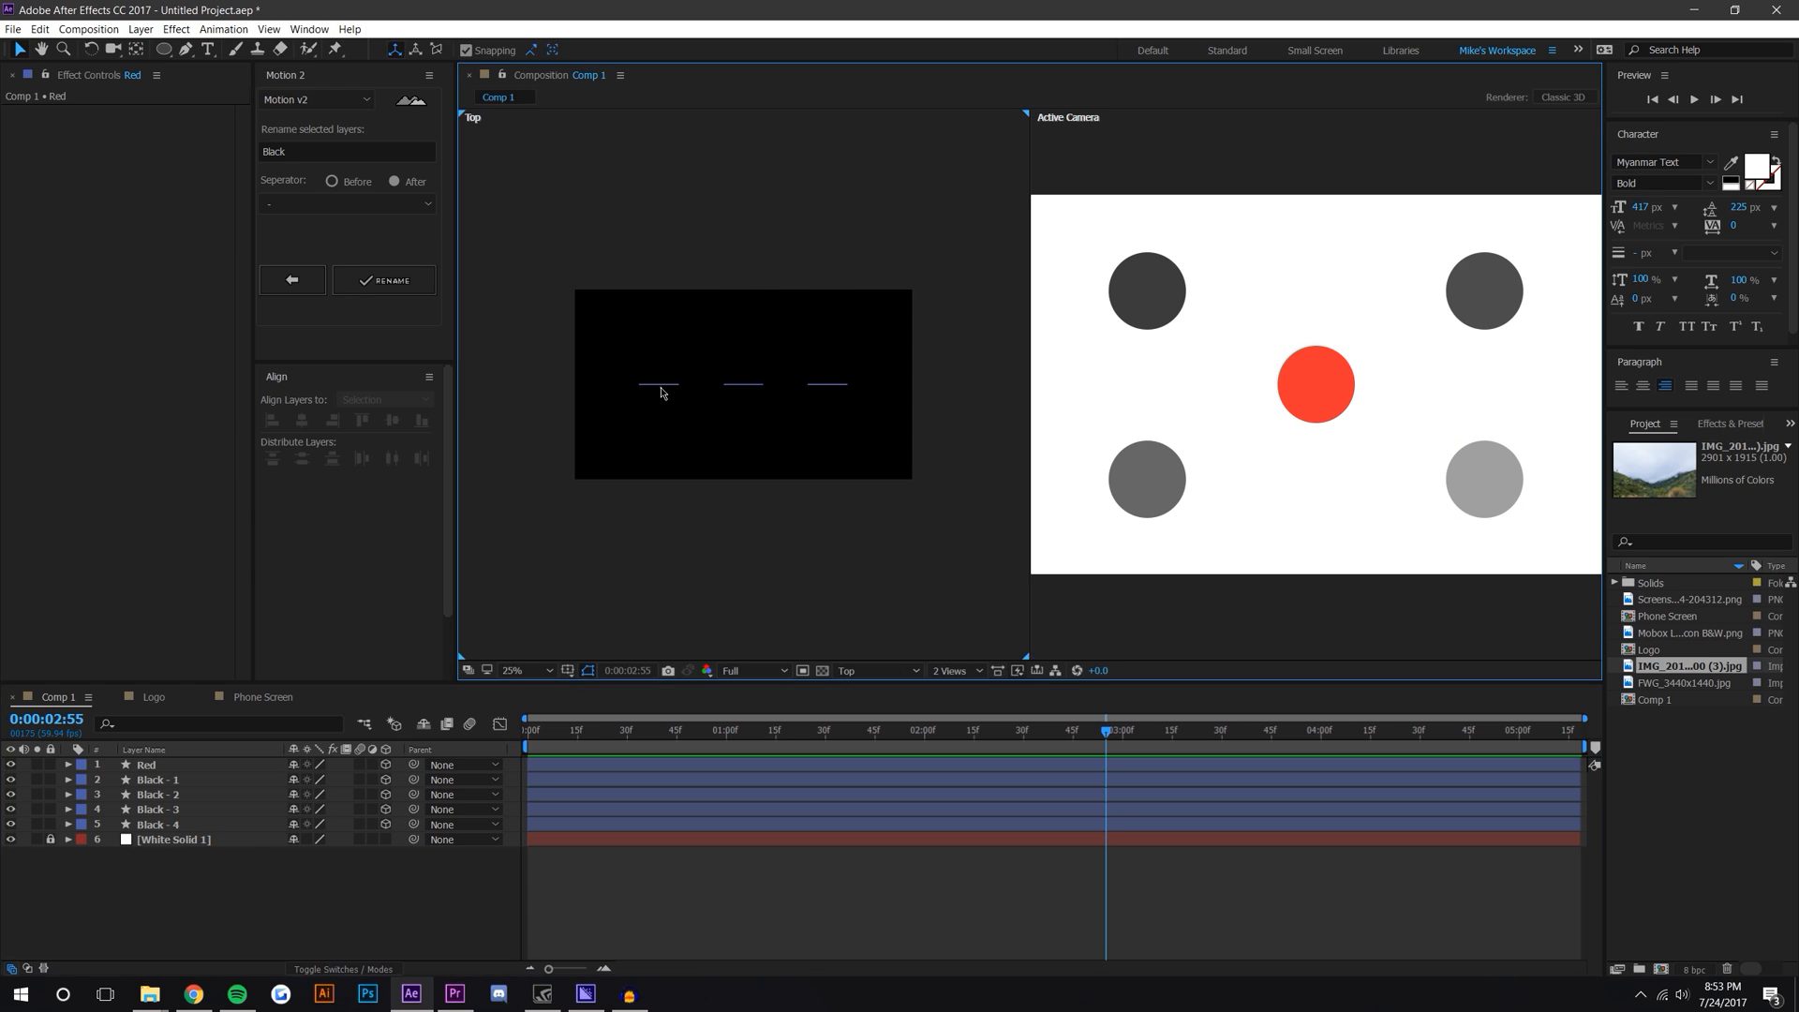
scroll(639, 421, "up", 2)
left_click_drag(643, 414, 705, 416)
scroll(761, 383, "down", 2)
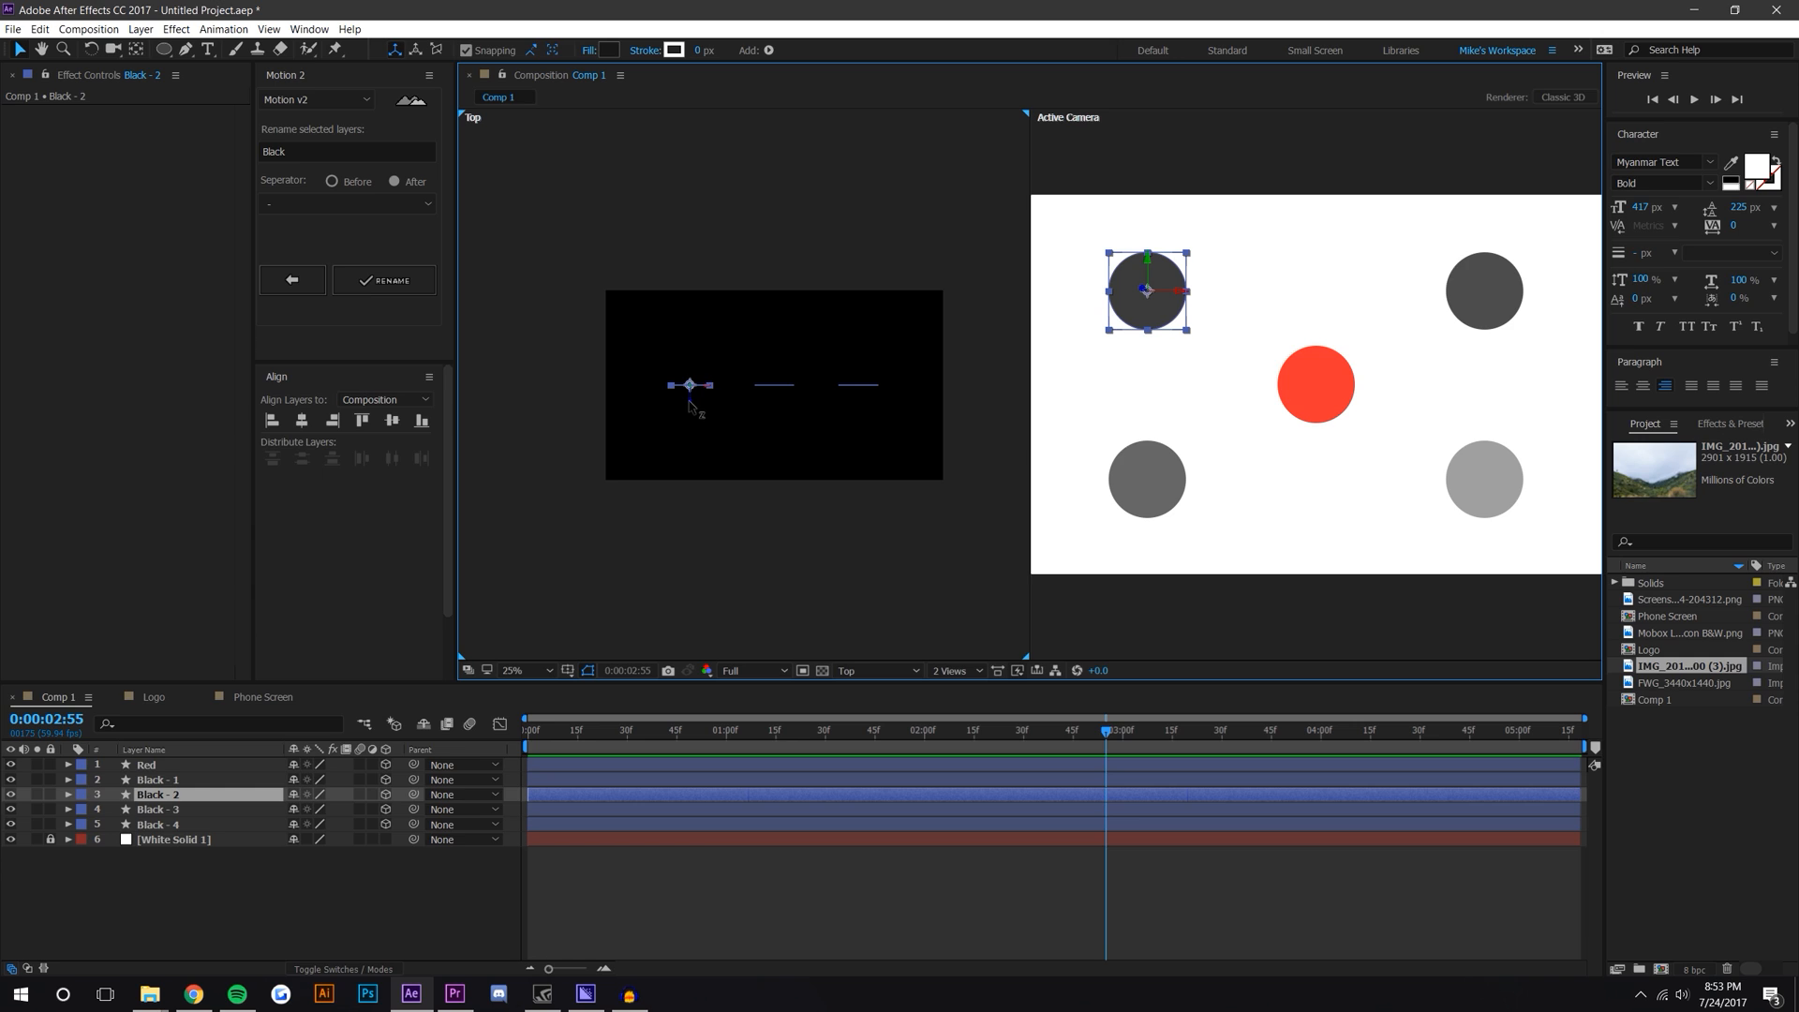
left_click_drag(691, 407, 709, 575)
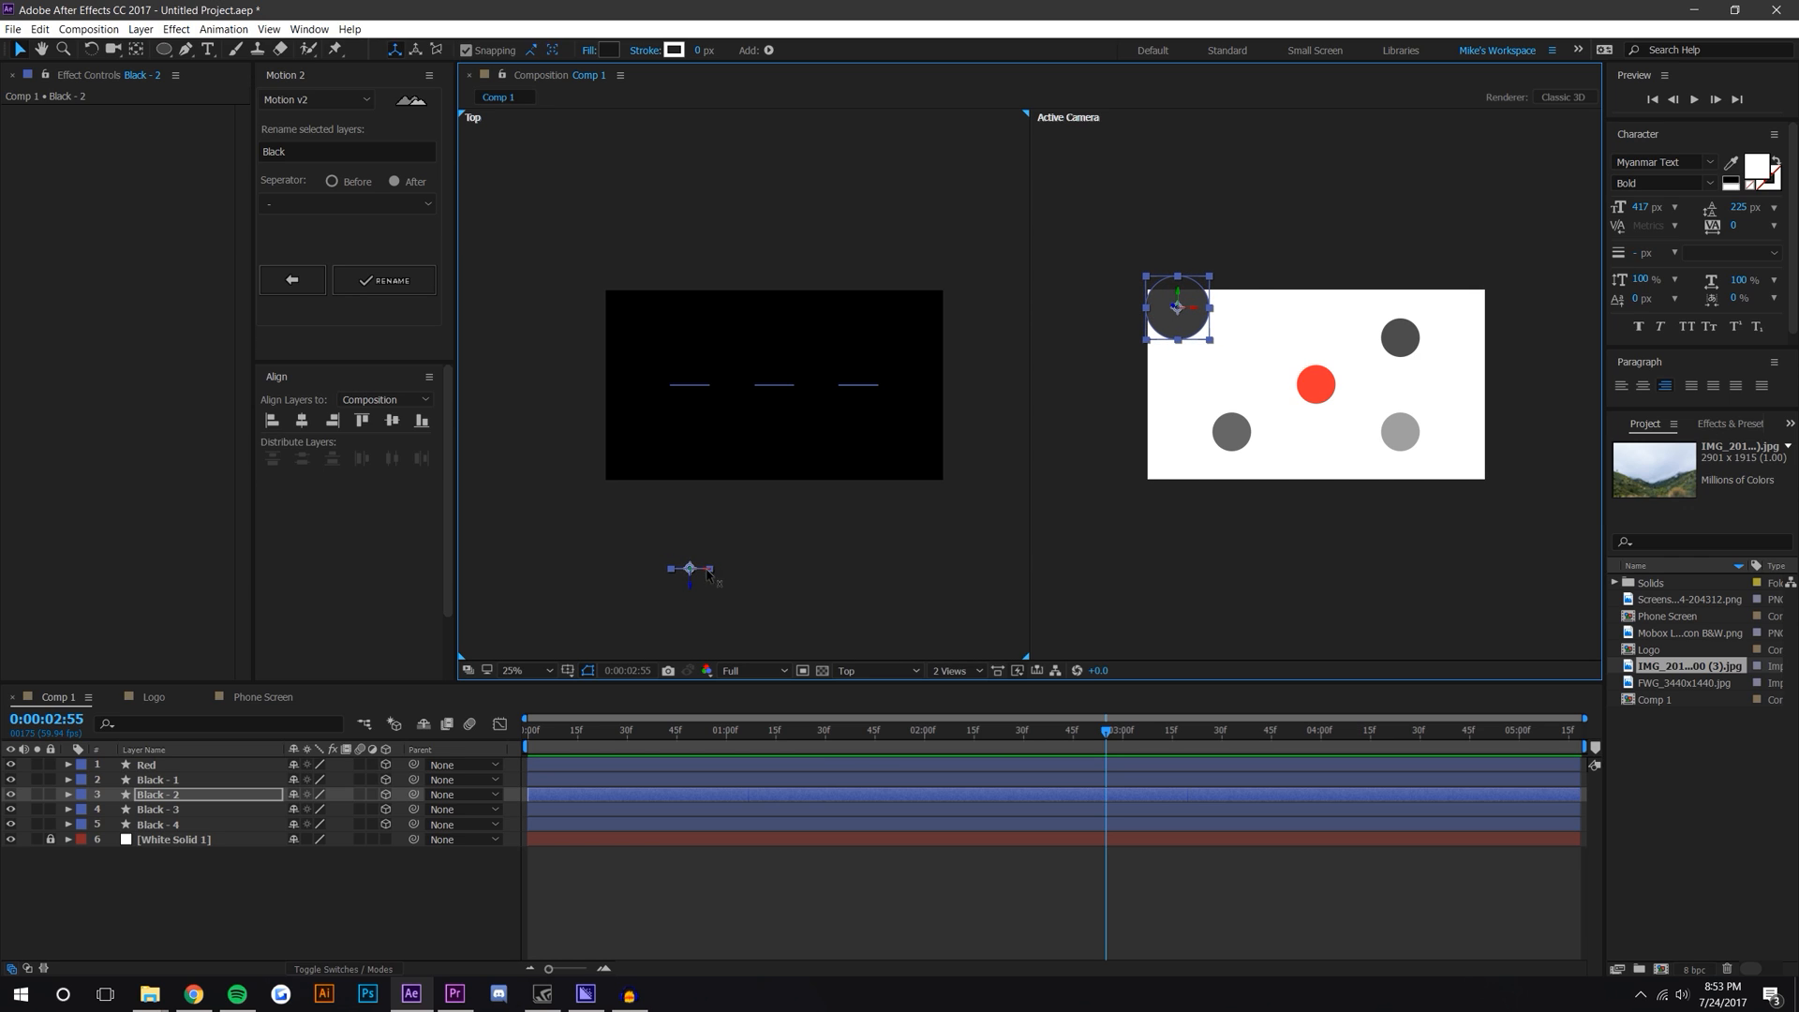
mouse_move(1197, 311)
left_mouse_down()
mouse_move(1221, 295)
mouse_move(1249, 340)
left_mouse_up()
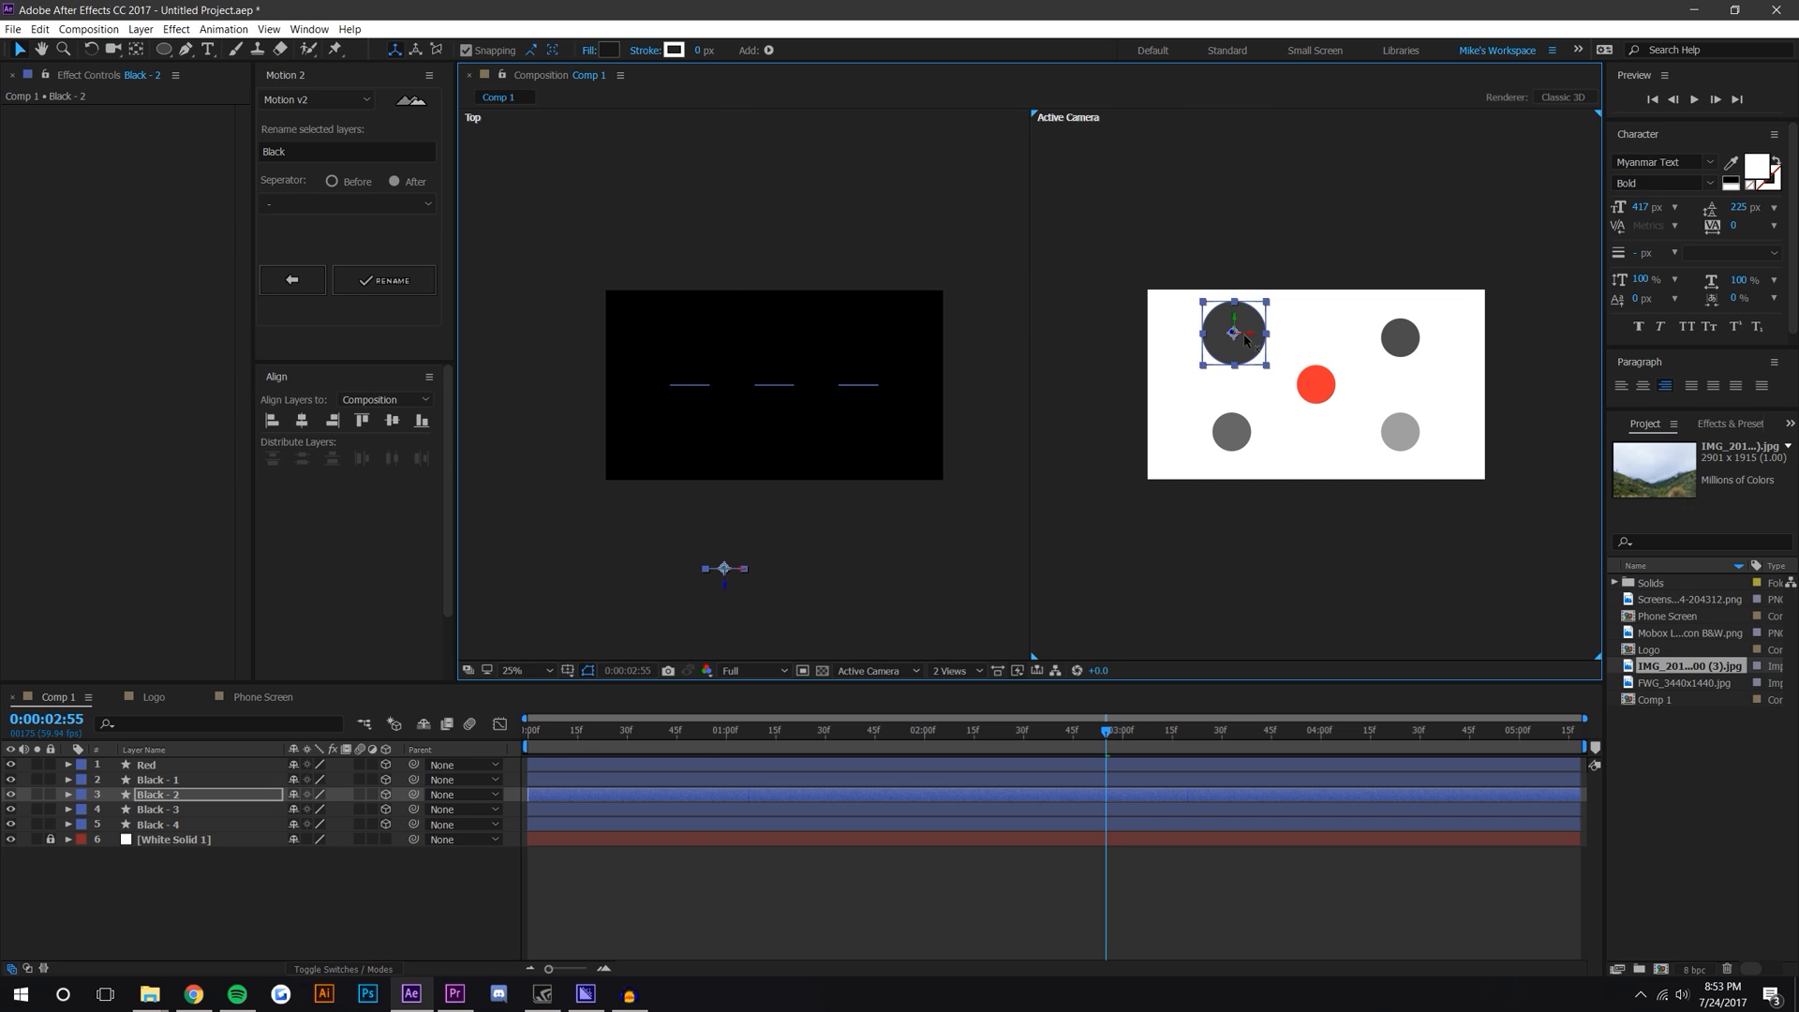
Step: Move the Black - 3 circle toward the camera and reposition it in the frame's lower-left
left_click(693, 392)
left_click(691, 386)
left_click_drag(693, 403, 682, 695)
left_click_drag(783, 546, 819, 401)
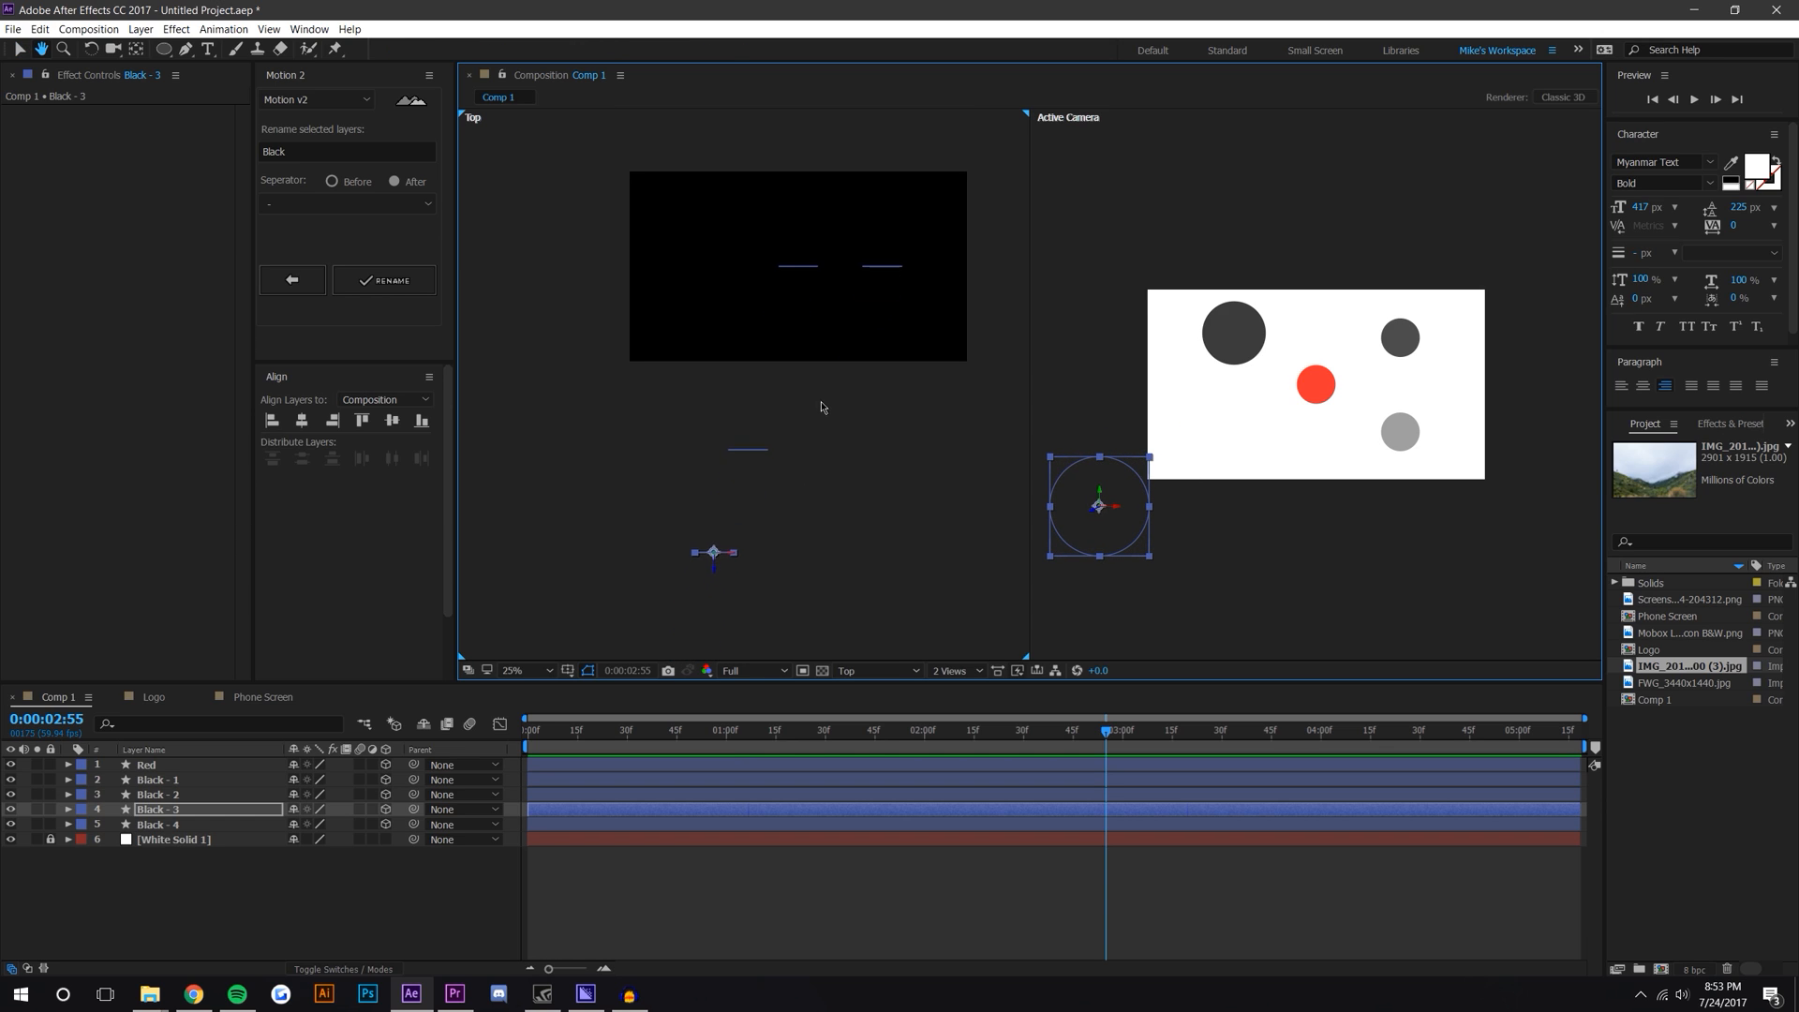
left_click_drag(1115, 509, 1240, 509)
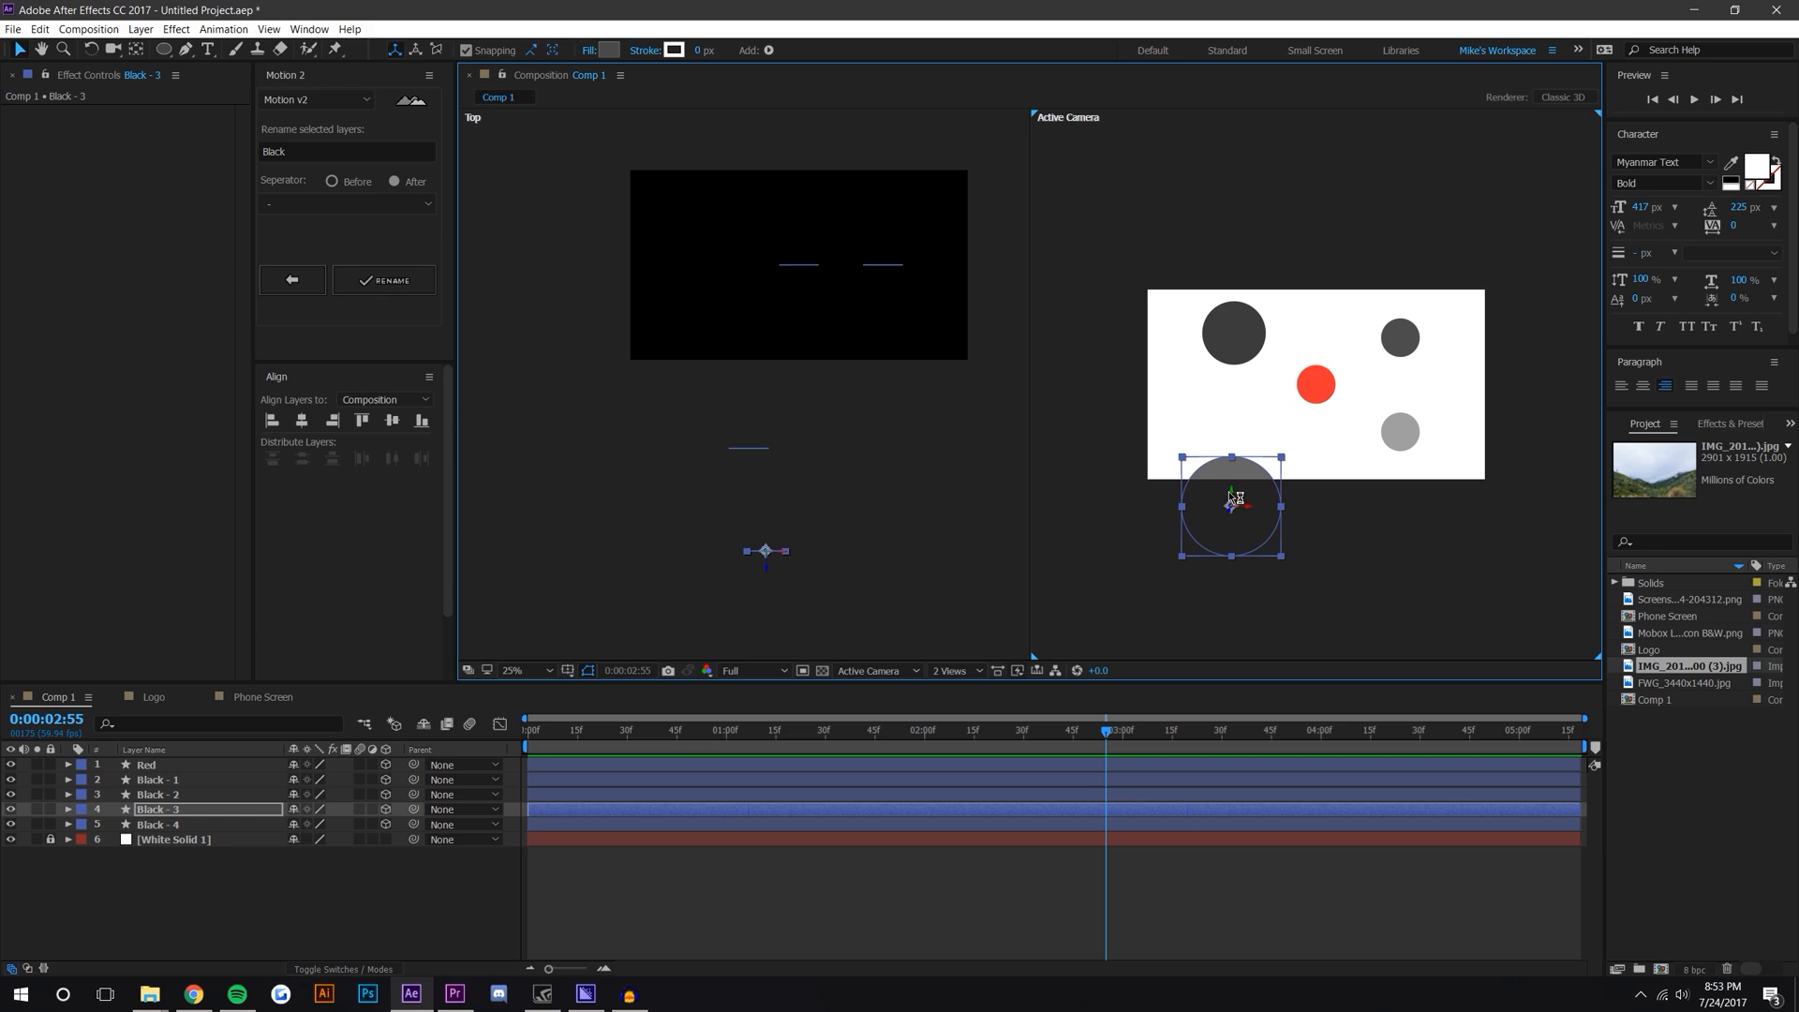
mouse_move(1234, 498)
left_mouse_down()
mouse_move(1232, 449)
mouse_move(1229, 467)
left_mouse_up()
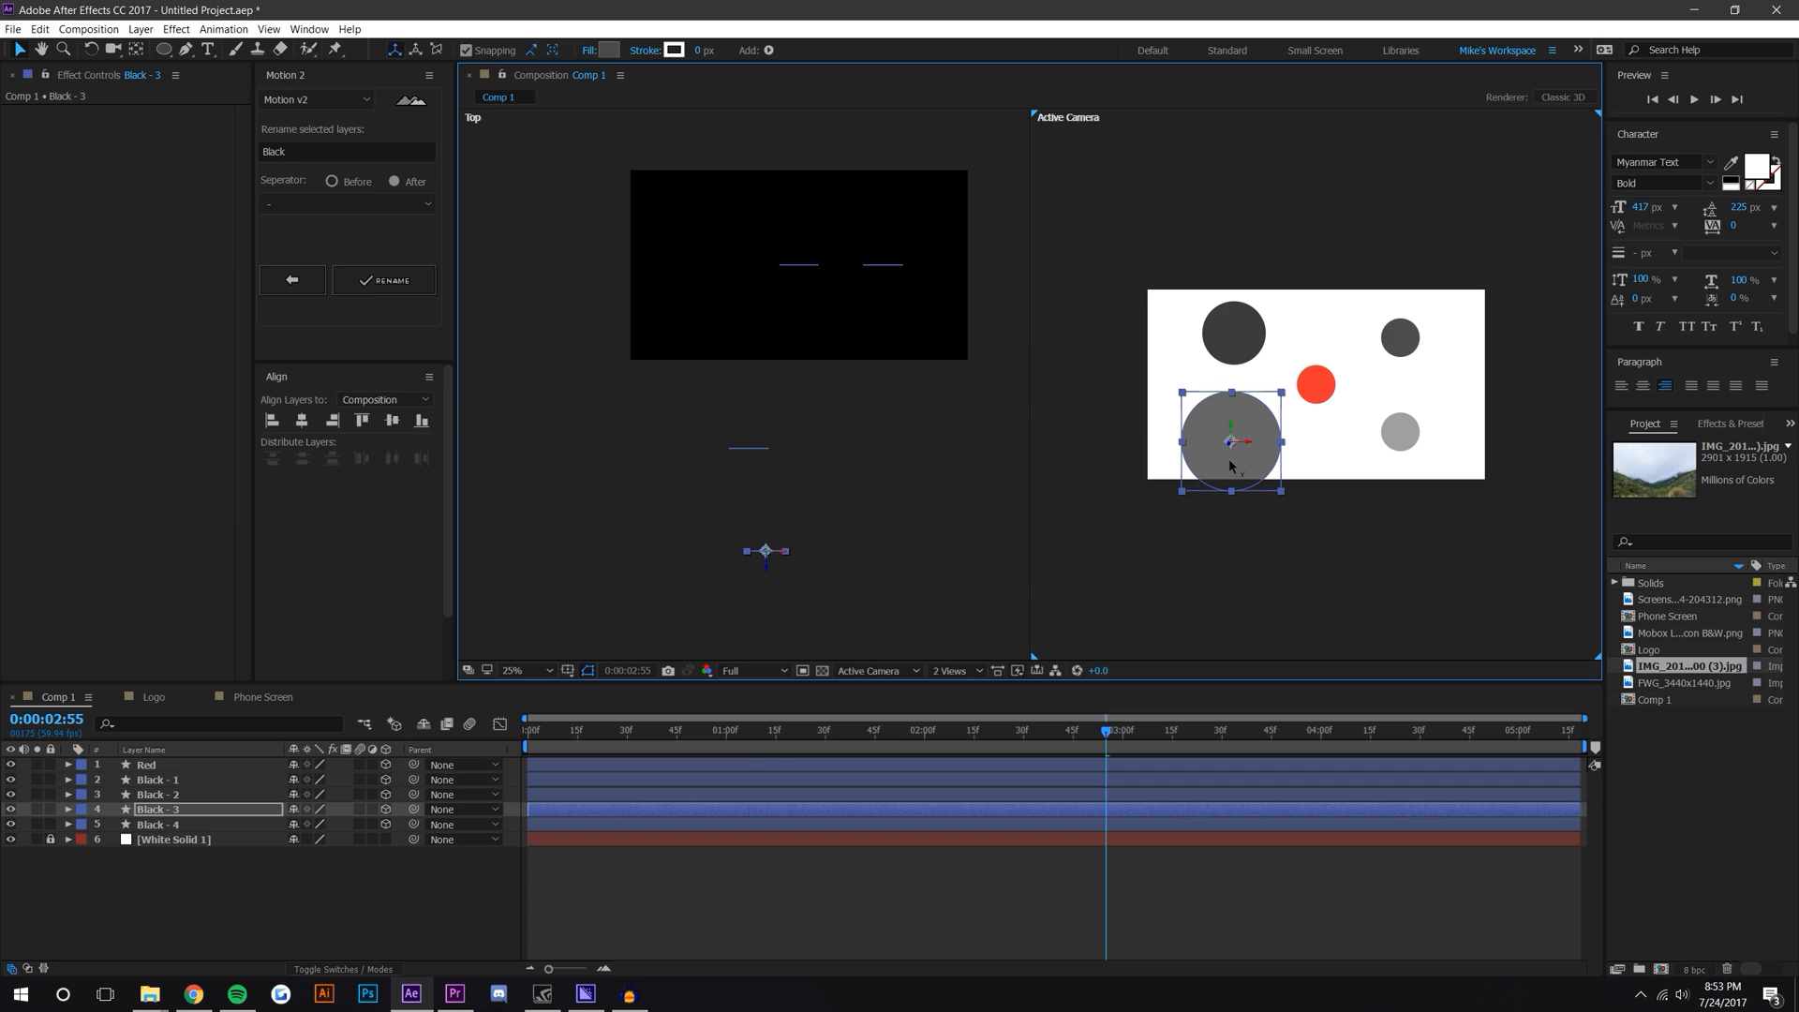
Step: Move the Black - 1 circle toward the camera in the top view
left_click(889, 272)
left_click(885, 267)
left_click(888, 274)
left_click(883, 268)
left_click_drag(883, 281, 882, 510)
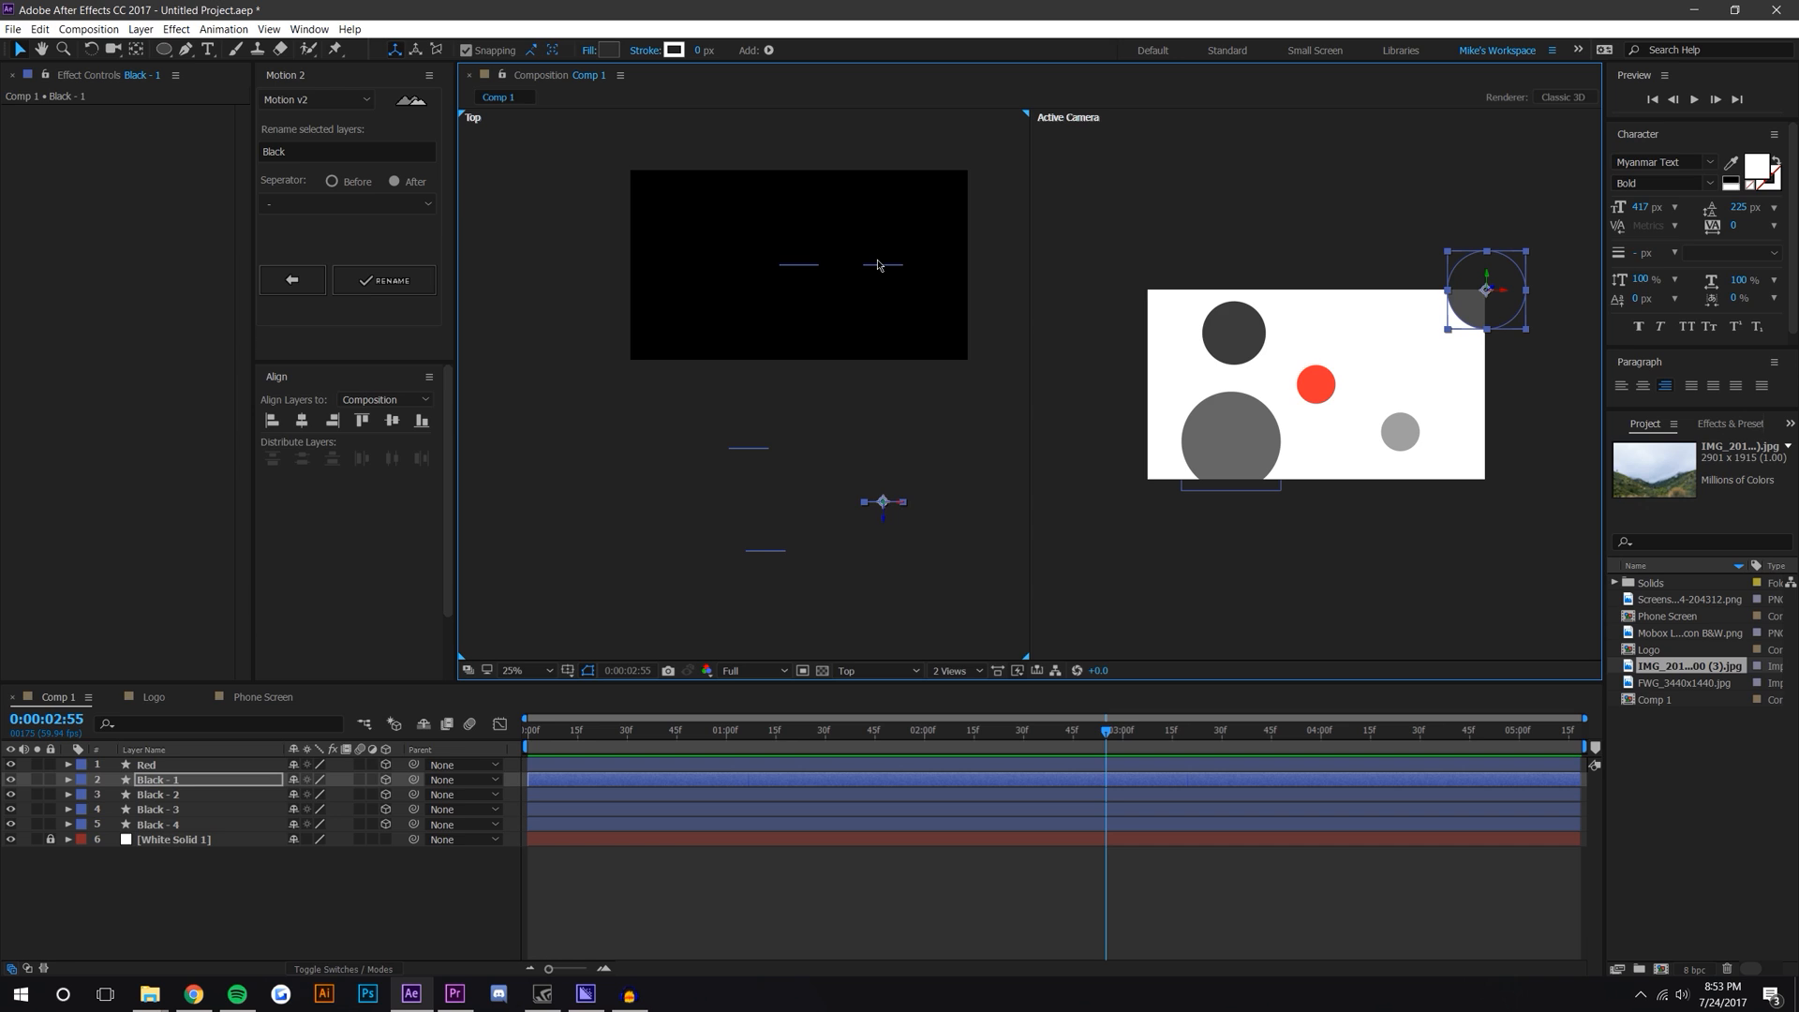
Step: Move the Black - 4 circle slightly toward the camera and nudge it left in the frame
left_click(878, 265)
left_click_drag(890, 281, 896, 409)
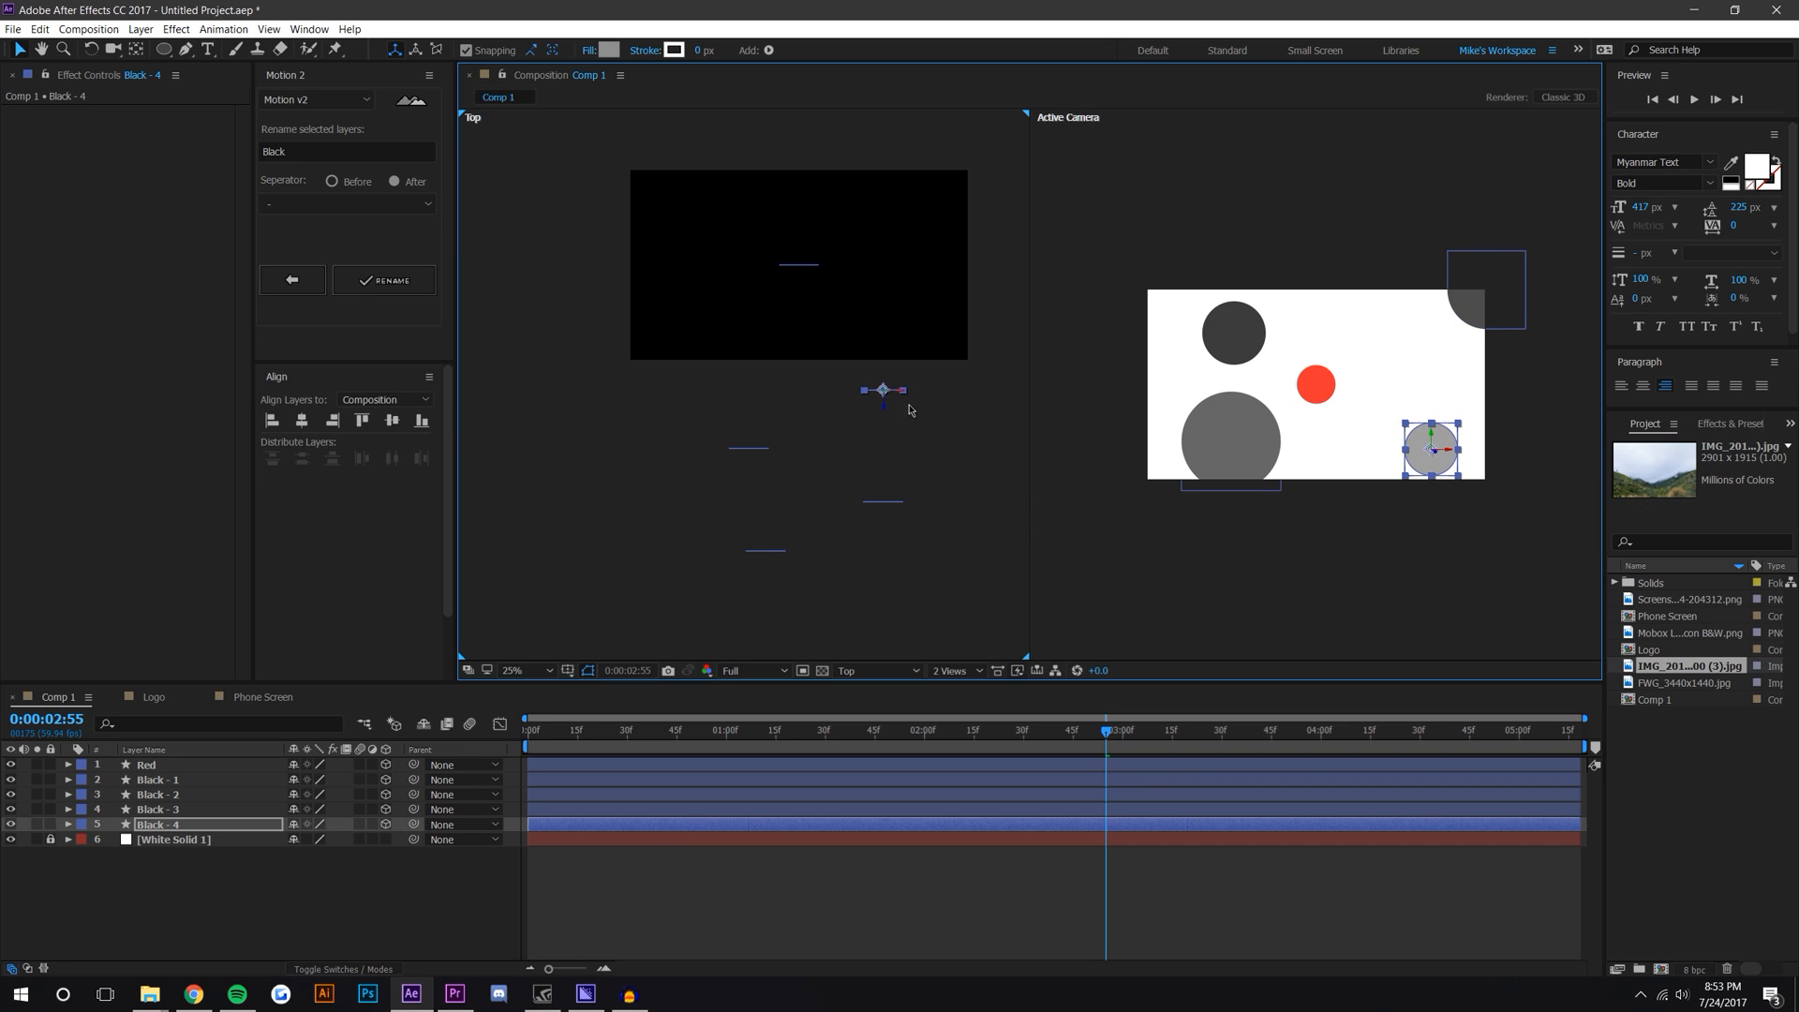
left_click_drag(1443, 455, 1429, 457)
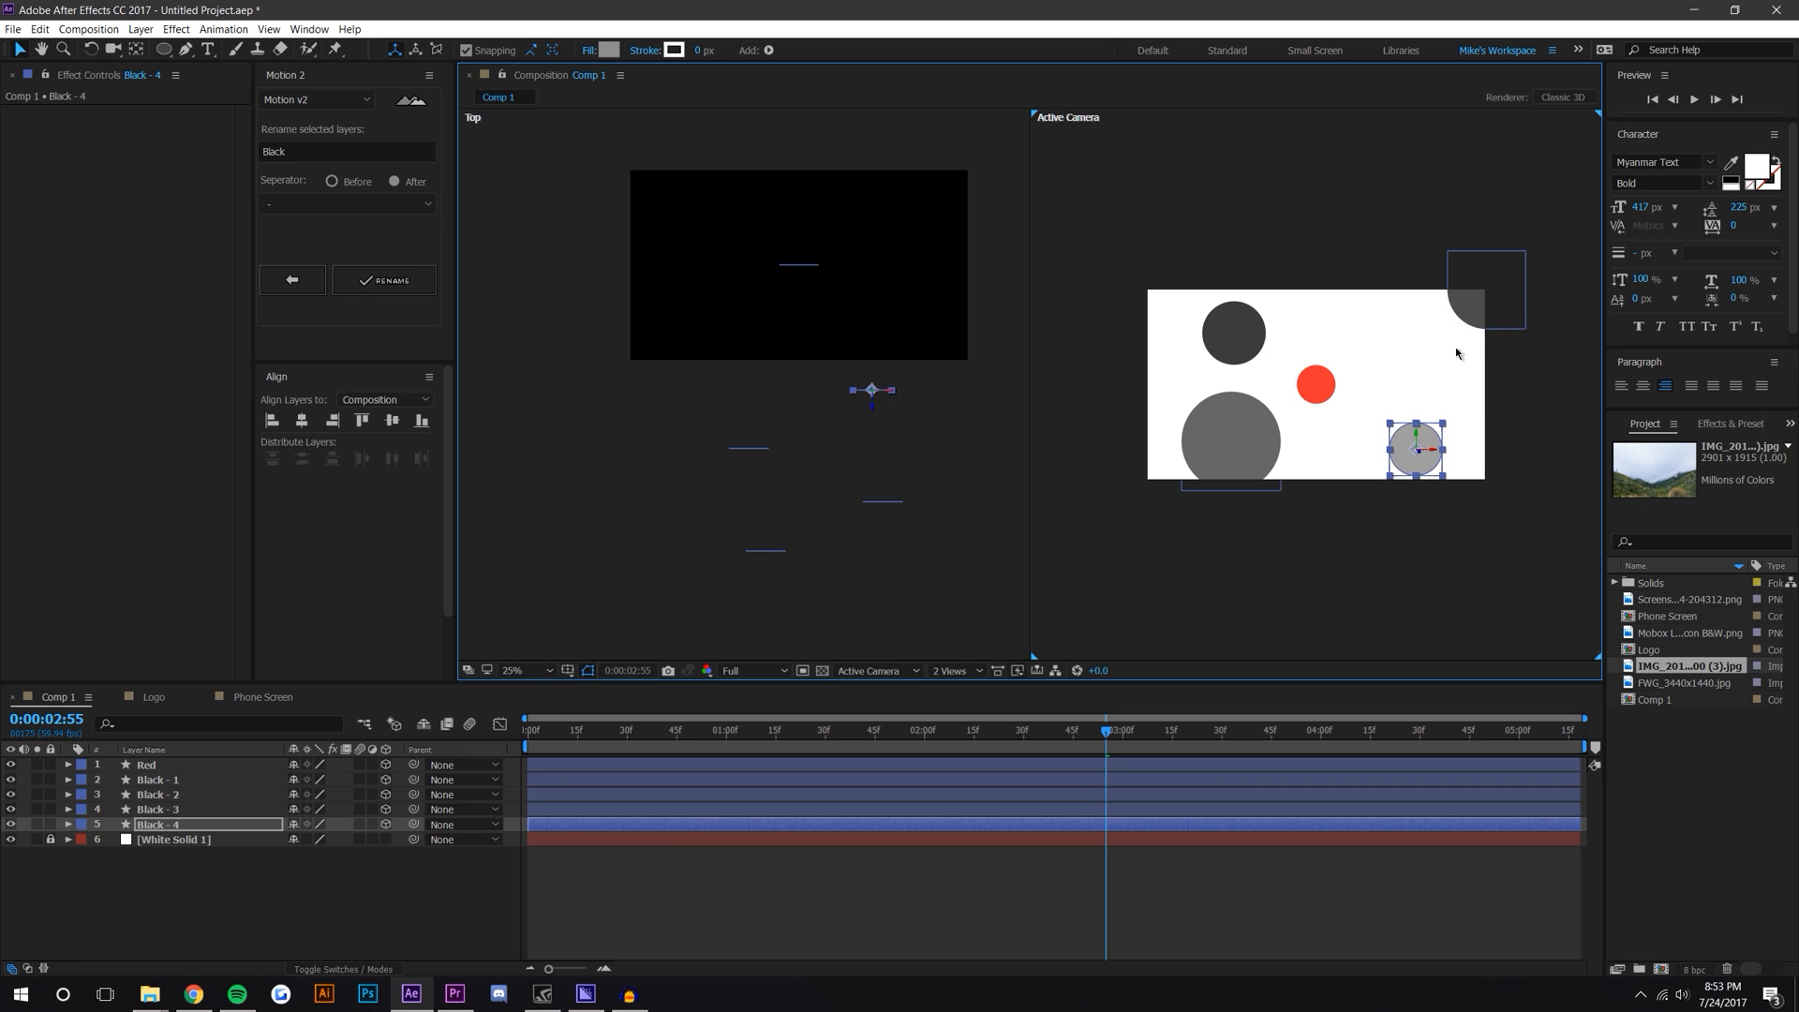
Step: Reposition the Black - 1 circle into the frame's upper-right area
left_click(1497, 301)
left_click_drag(1501, 296, 1425, 330)
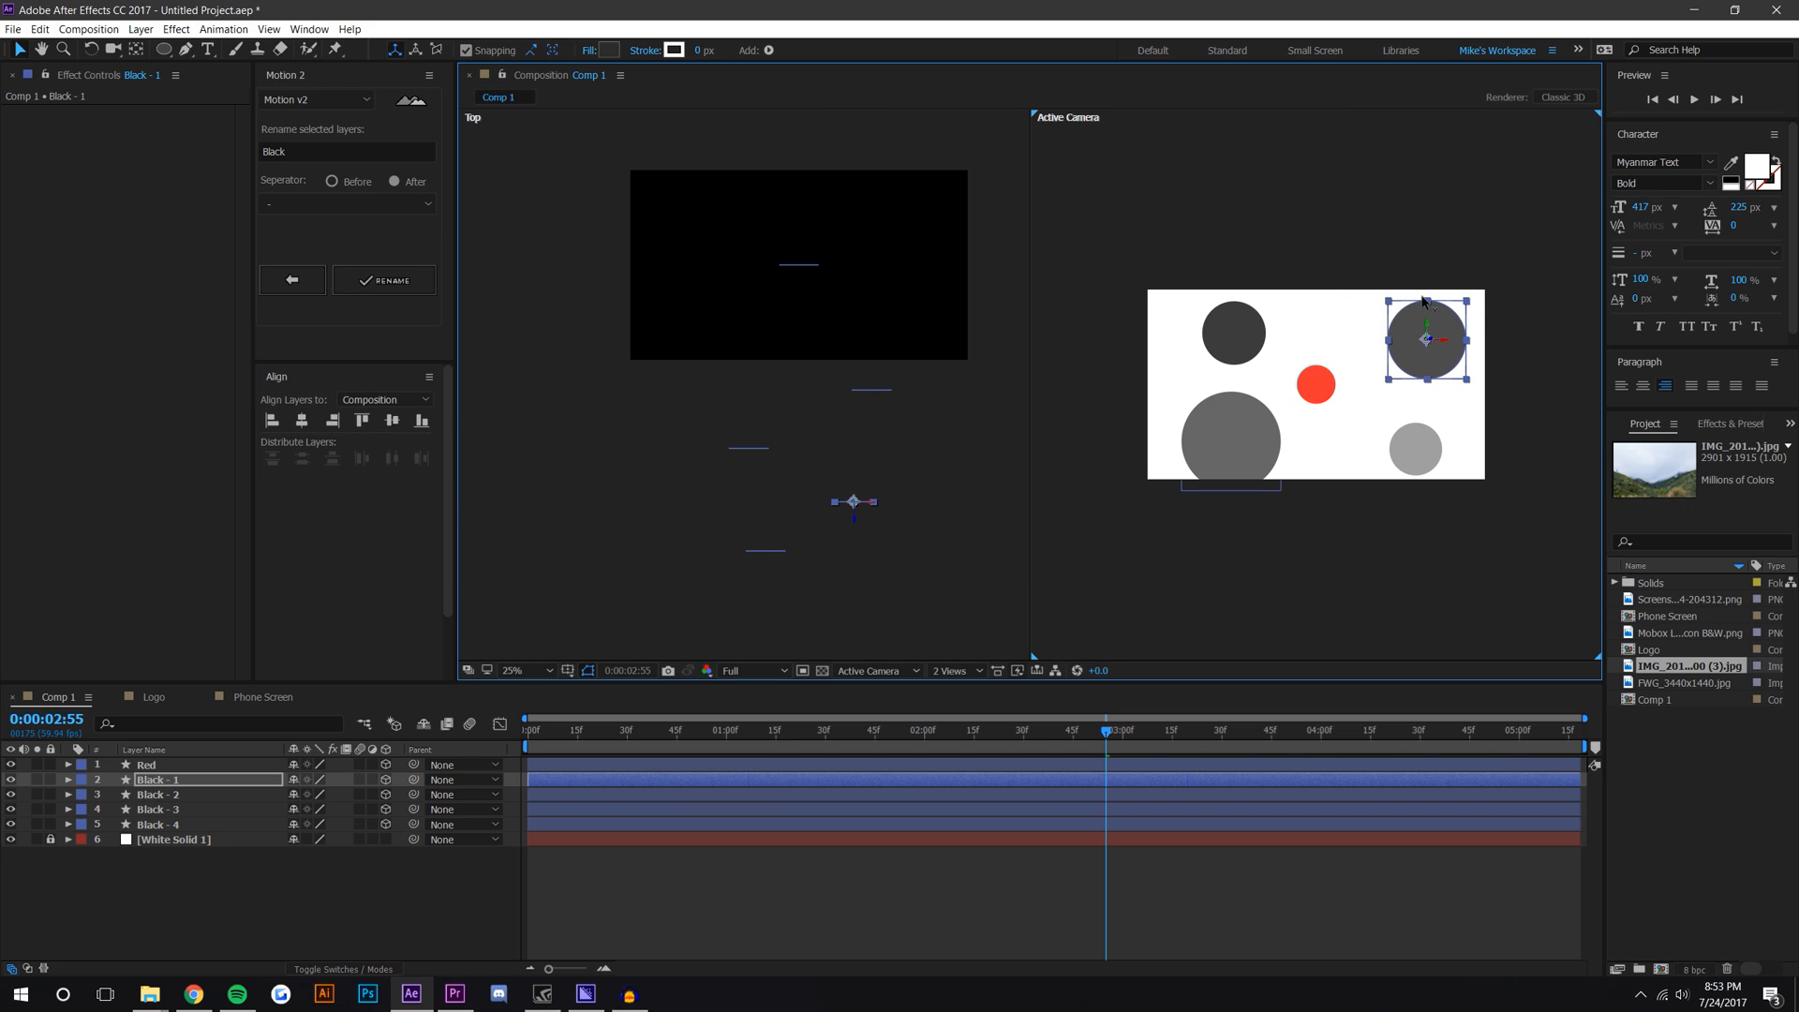
Step: Try scaling the Black - 3 circle down to 60% and moving it, then undo those changes
left_click(1252, 418)
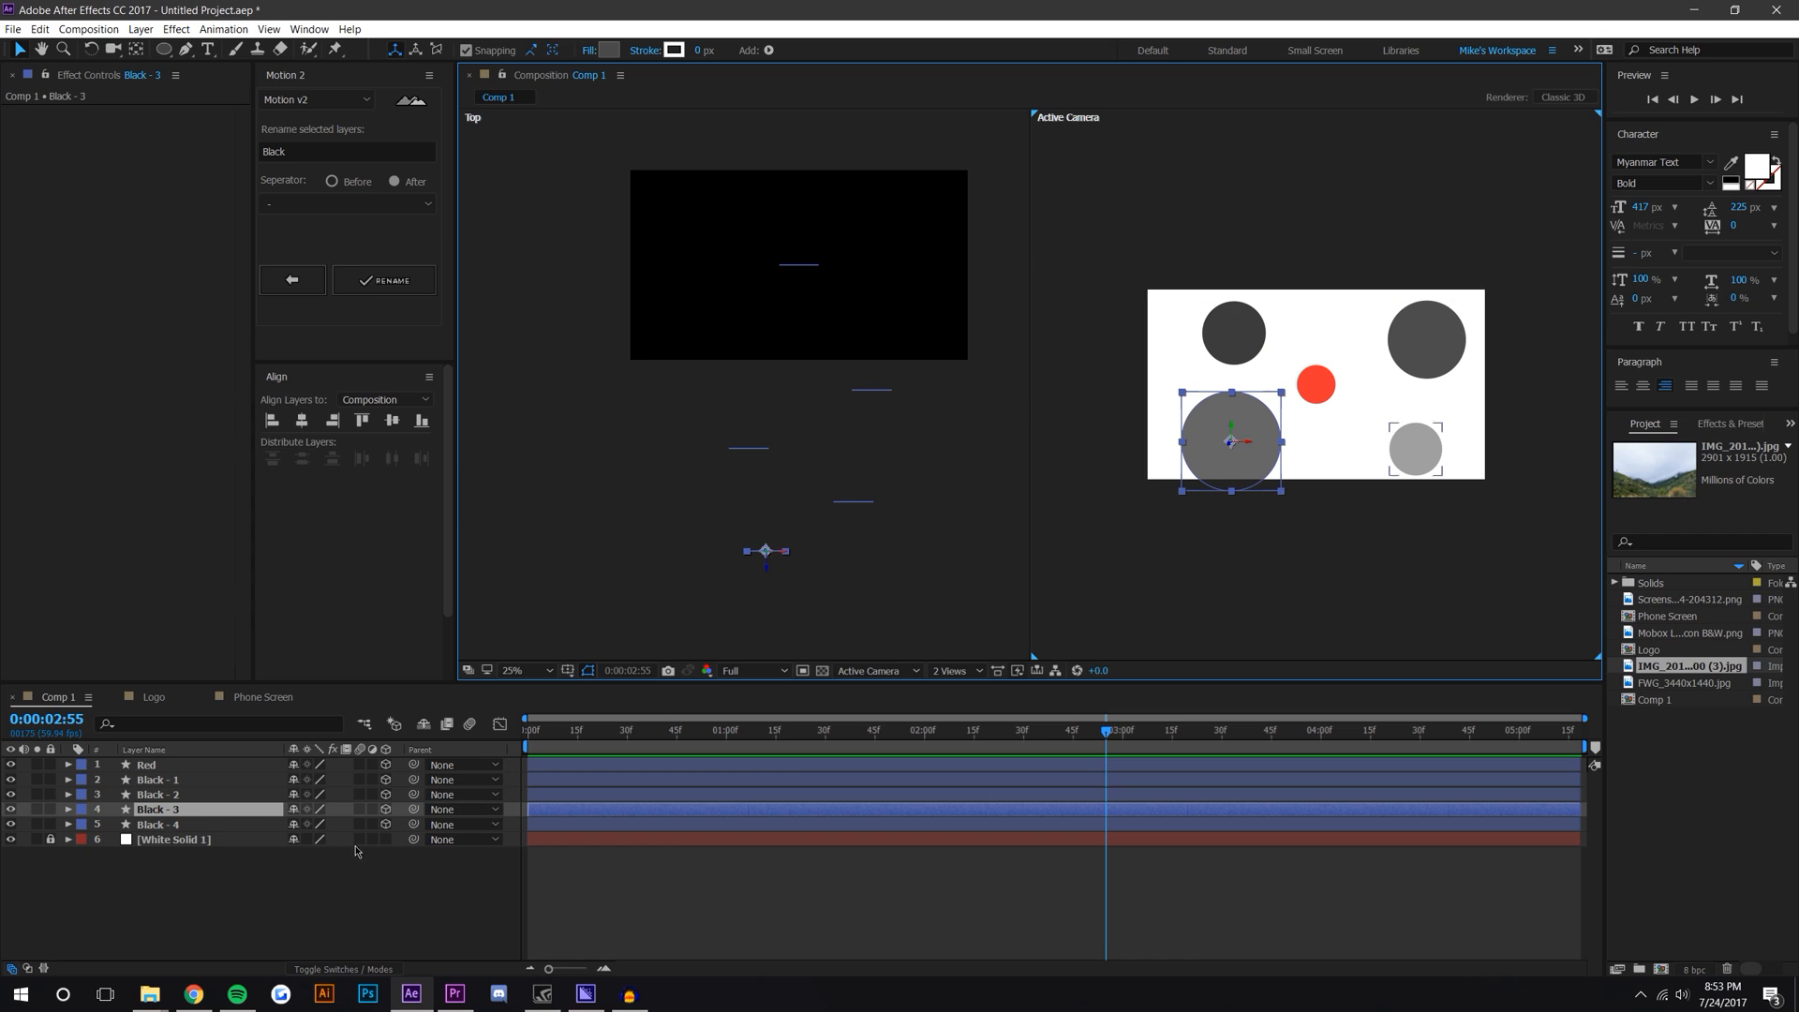
key("s")
mouse_move(369, 825)
left_mouse_down()
mouse_move(344, 824)
mouse_move(371, 820)
left_mouse_up()
left_click(1233, 432)
left_click_drag(1233, 432, 1247, 441)
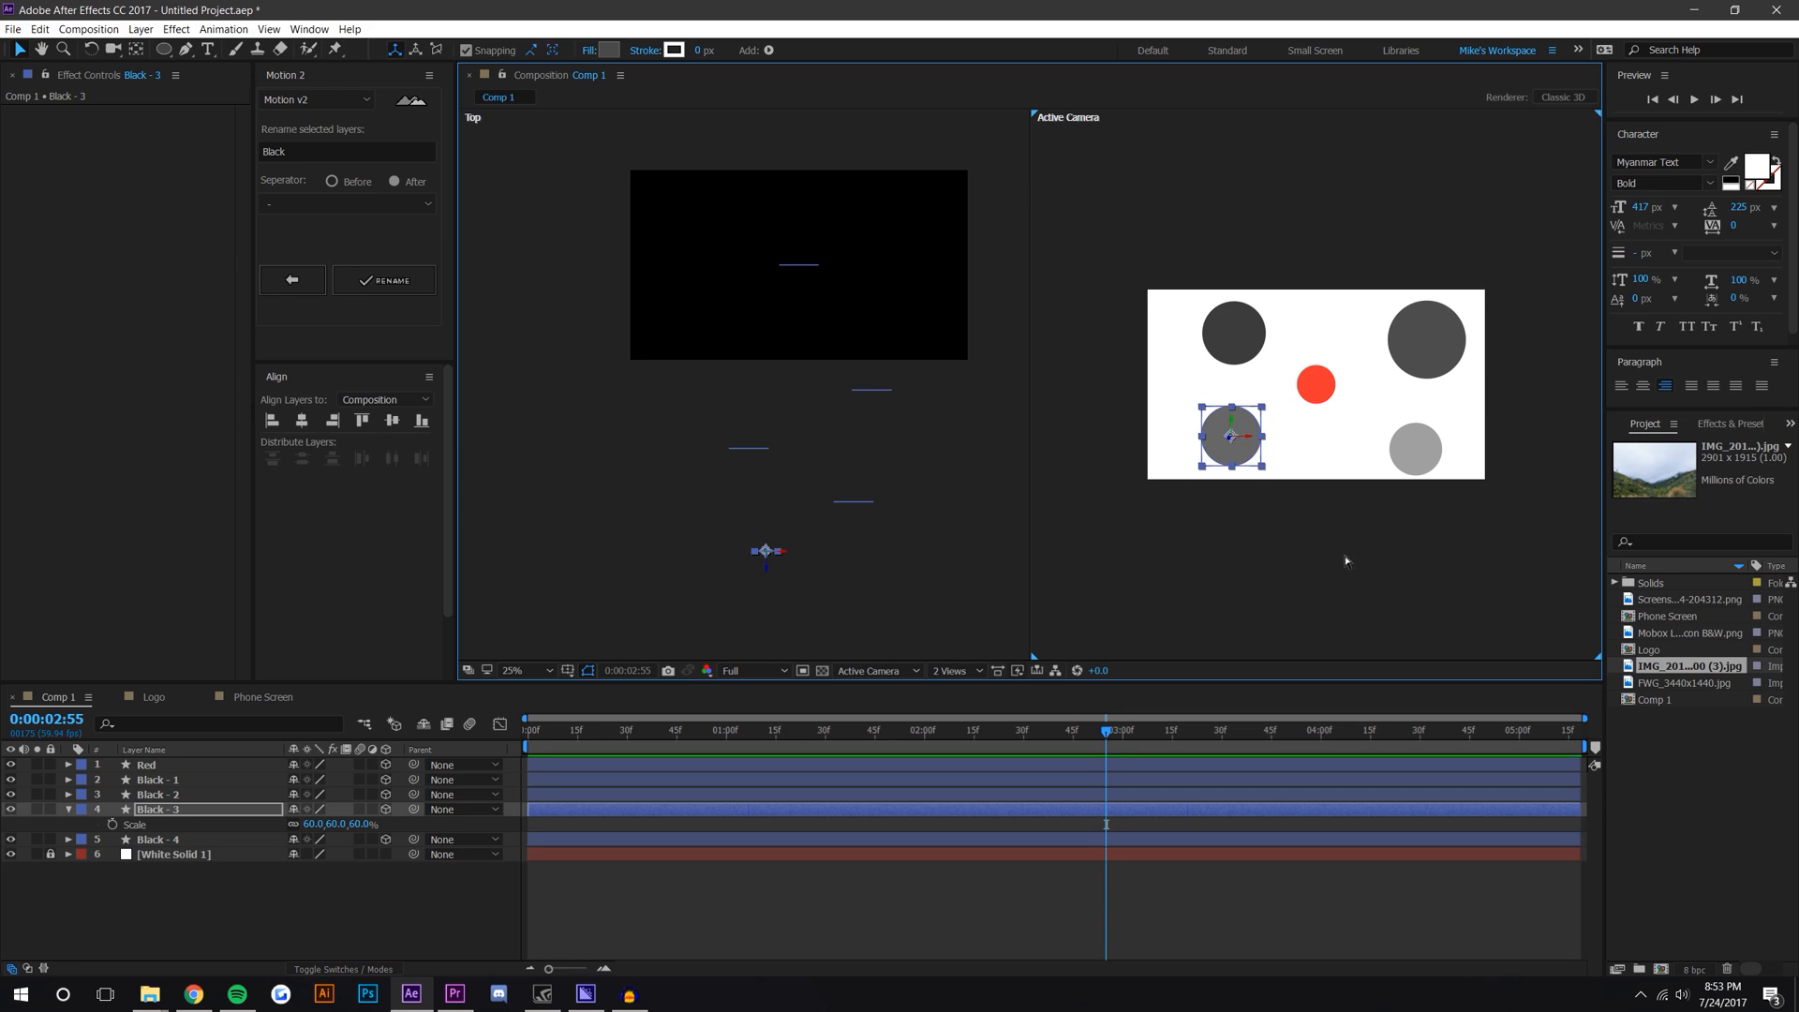
key("ctrl+z")
key("ctrl+z")
key("ctrl+z")
left_click(1491, 613)
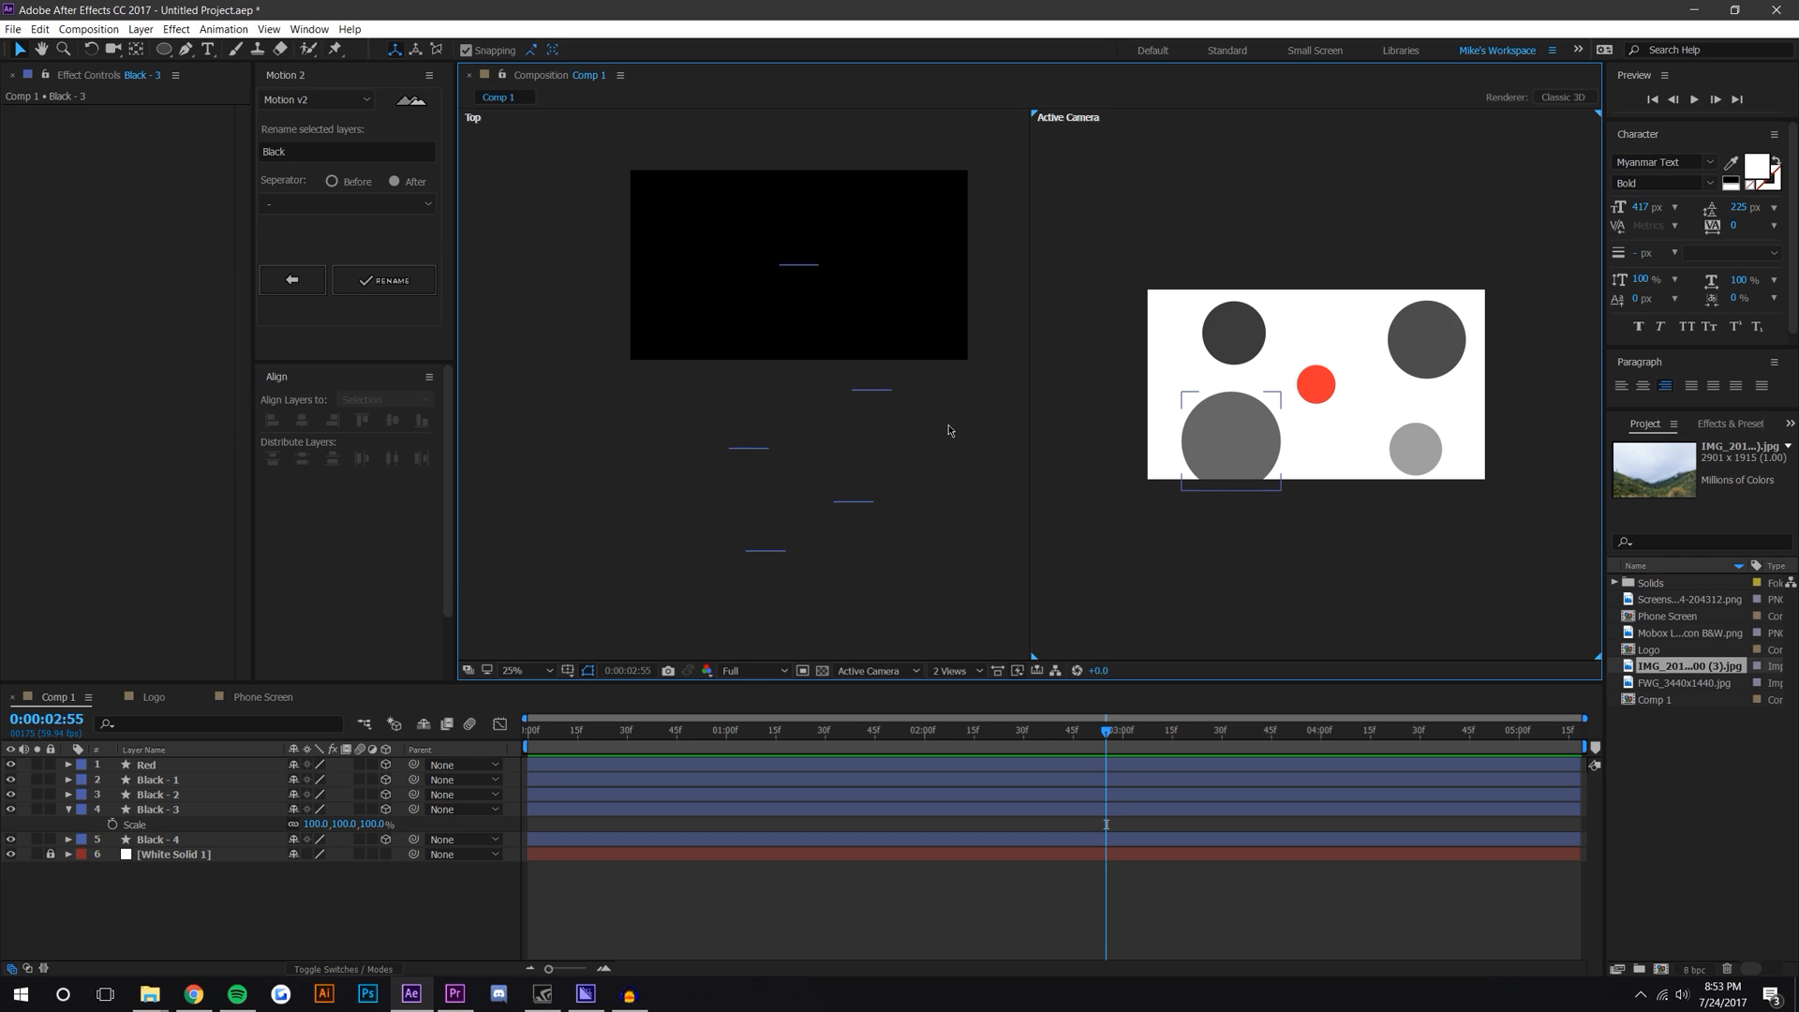
Step: Return the viewer to a single Active Camera view at 50% zoom
scroll(1378, 400, "up", 2)
left_click_drag(1378, 400, 1320, 415)
scroll(1255, 413, "down", 2)
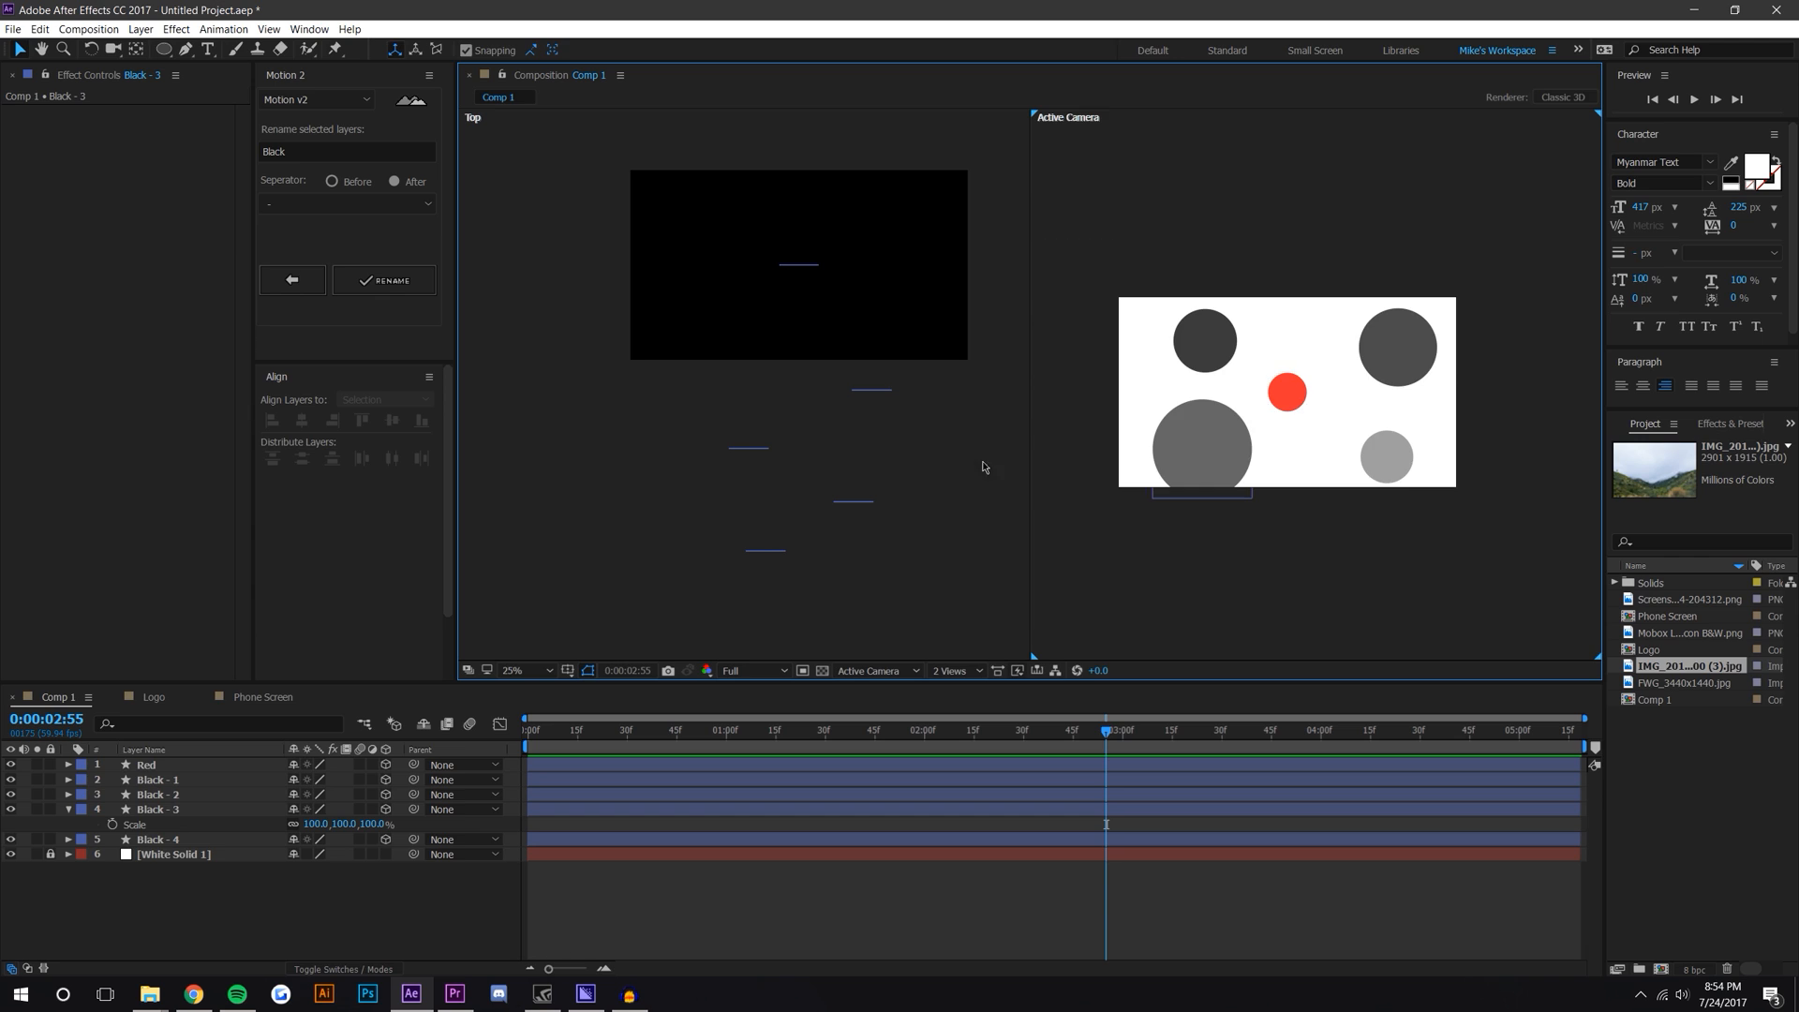
left_click(954, 670)
left_click(964, 690)
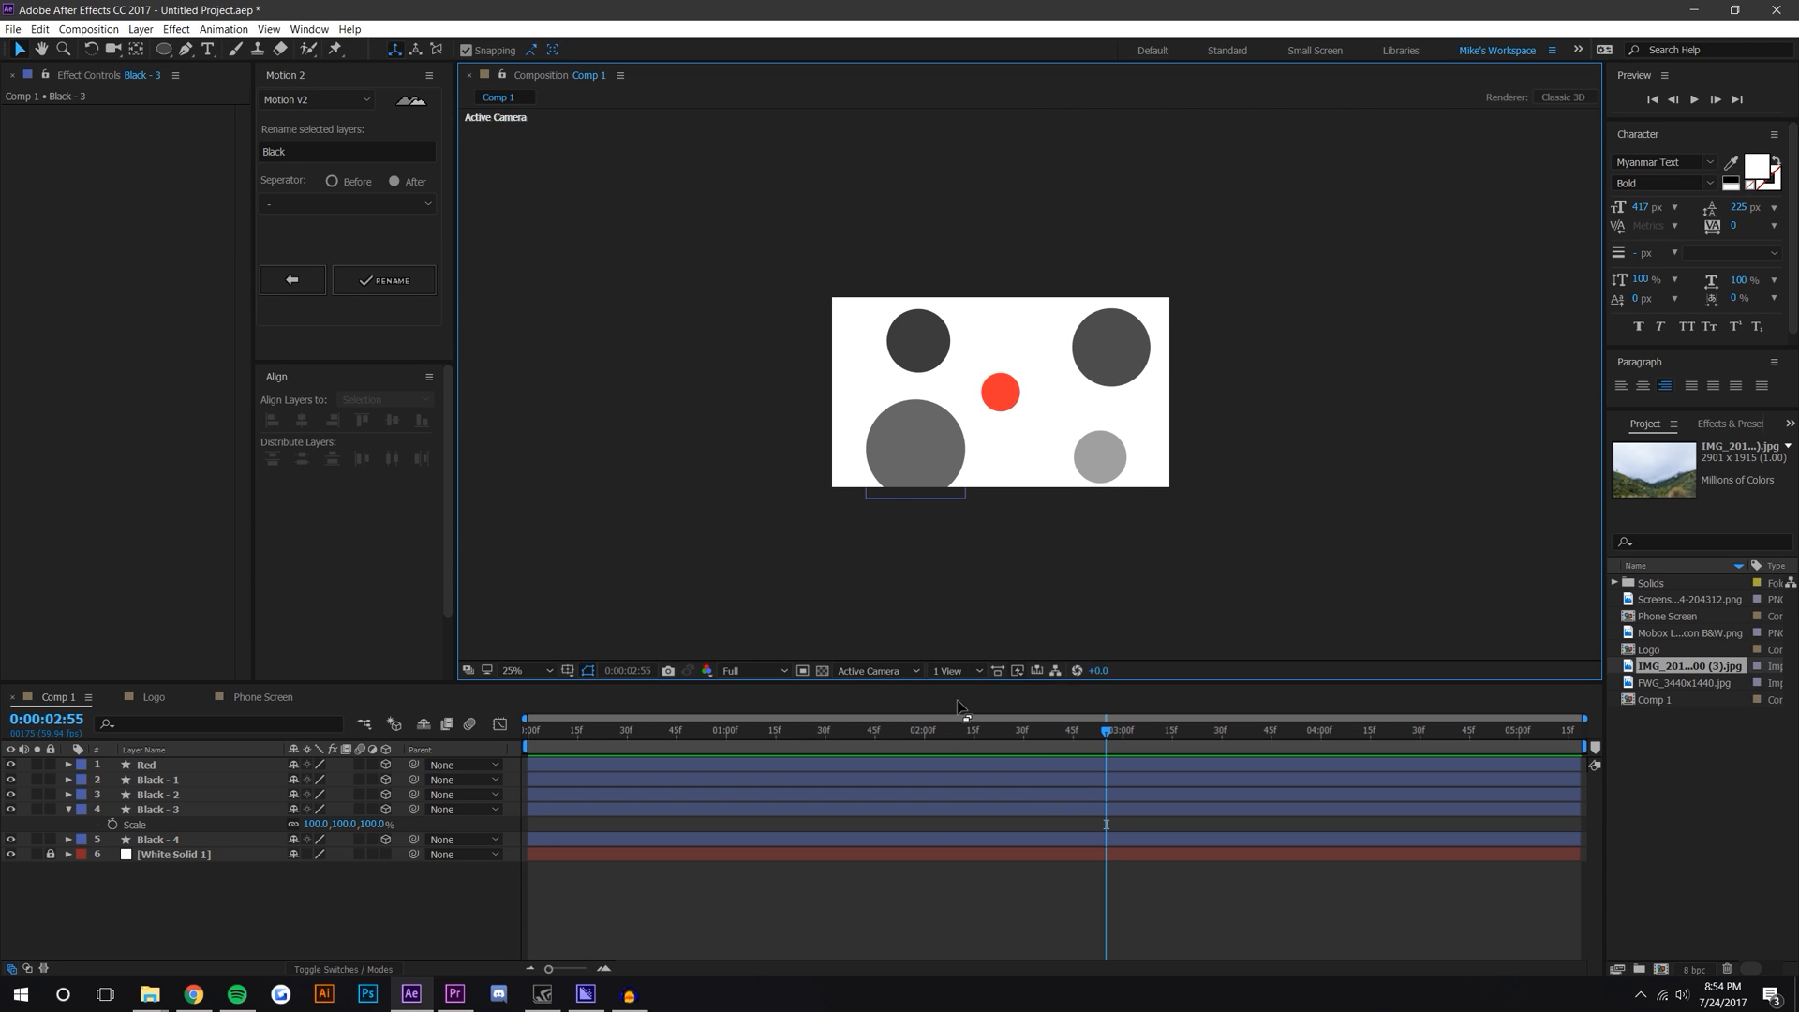
scroll(1005, 406, "up", 2)
left_click_drag(1004, 406, 1075, 381)
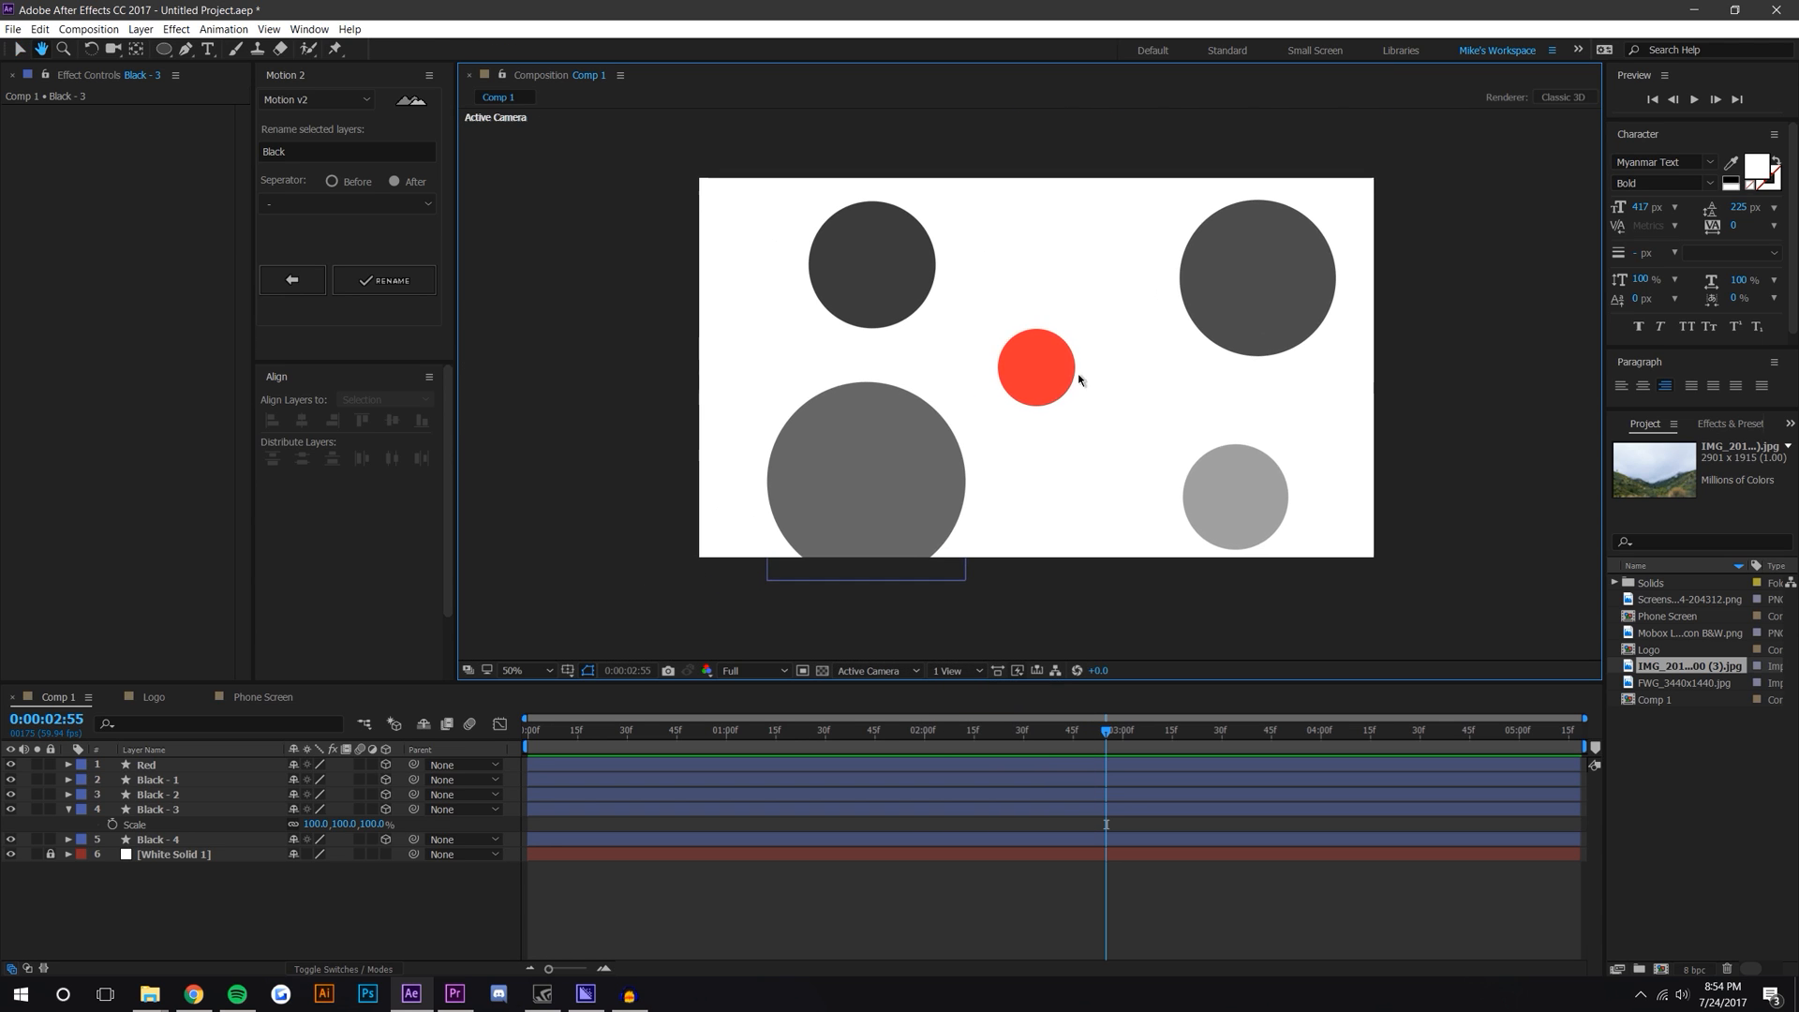
Step: Add a new Two-Node Camera layer named Camera 1 with default settings
left_click(139, 29)
mouse_move(155, 47)
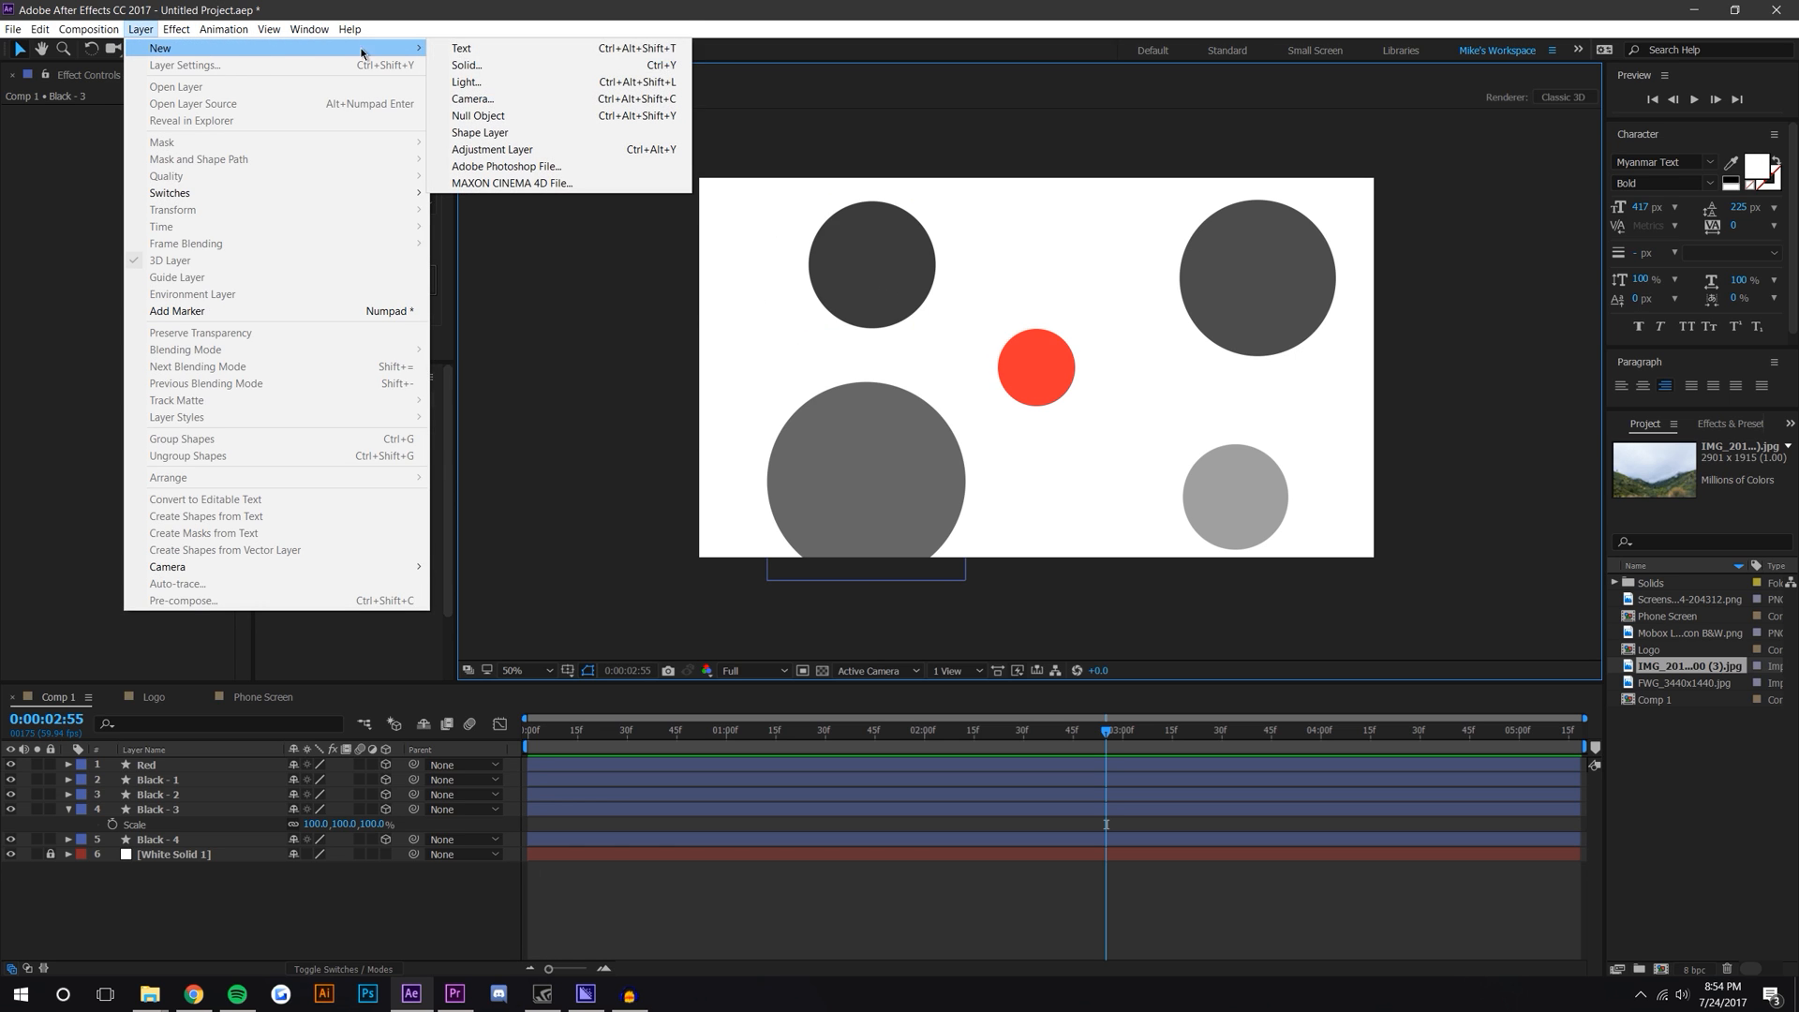
left_click(505, 98)
left_click_drag(665, 511, 820, 173)
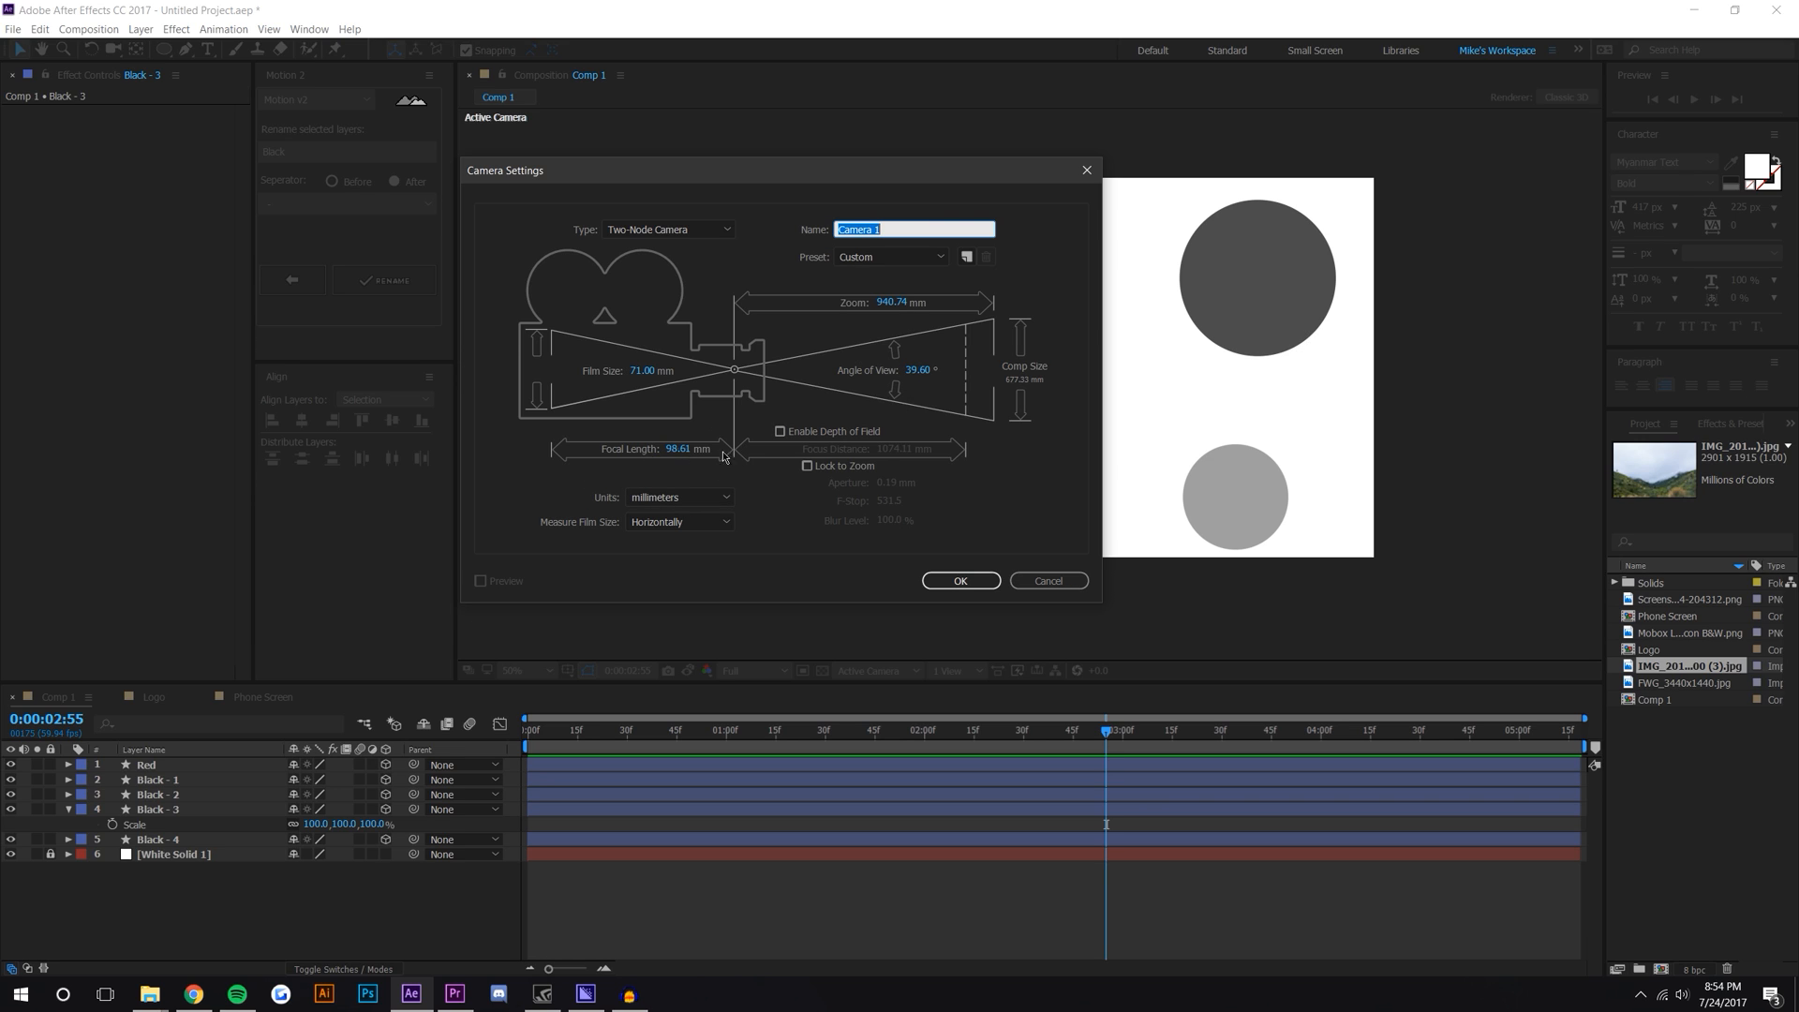
left_click(961, 581)
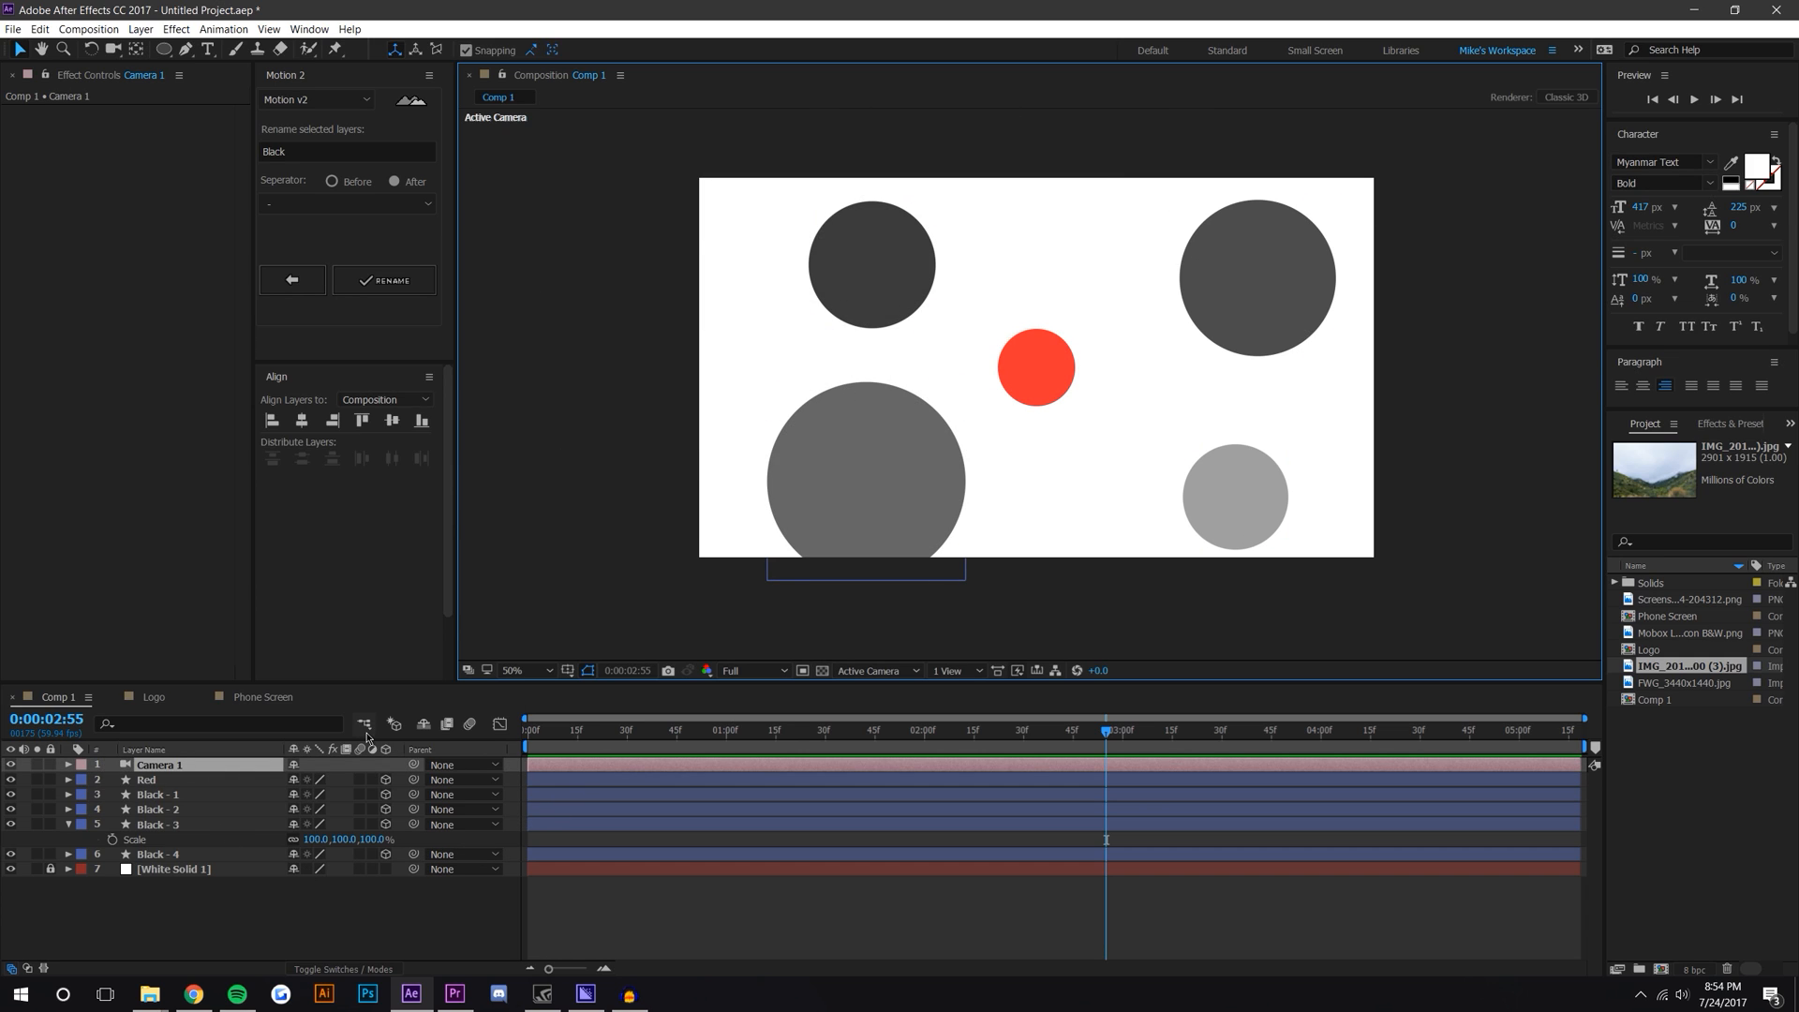
Step: Expand Camera 1's camera options and turn Depth of Field on
left_click(68, 765)
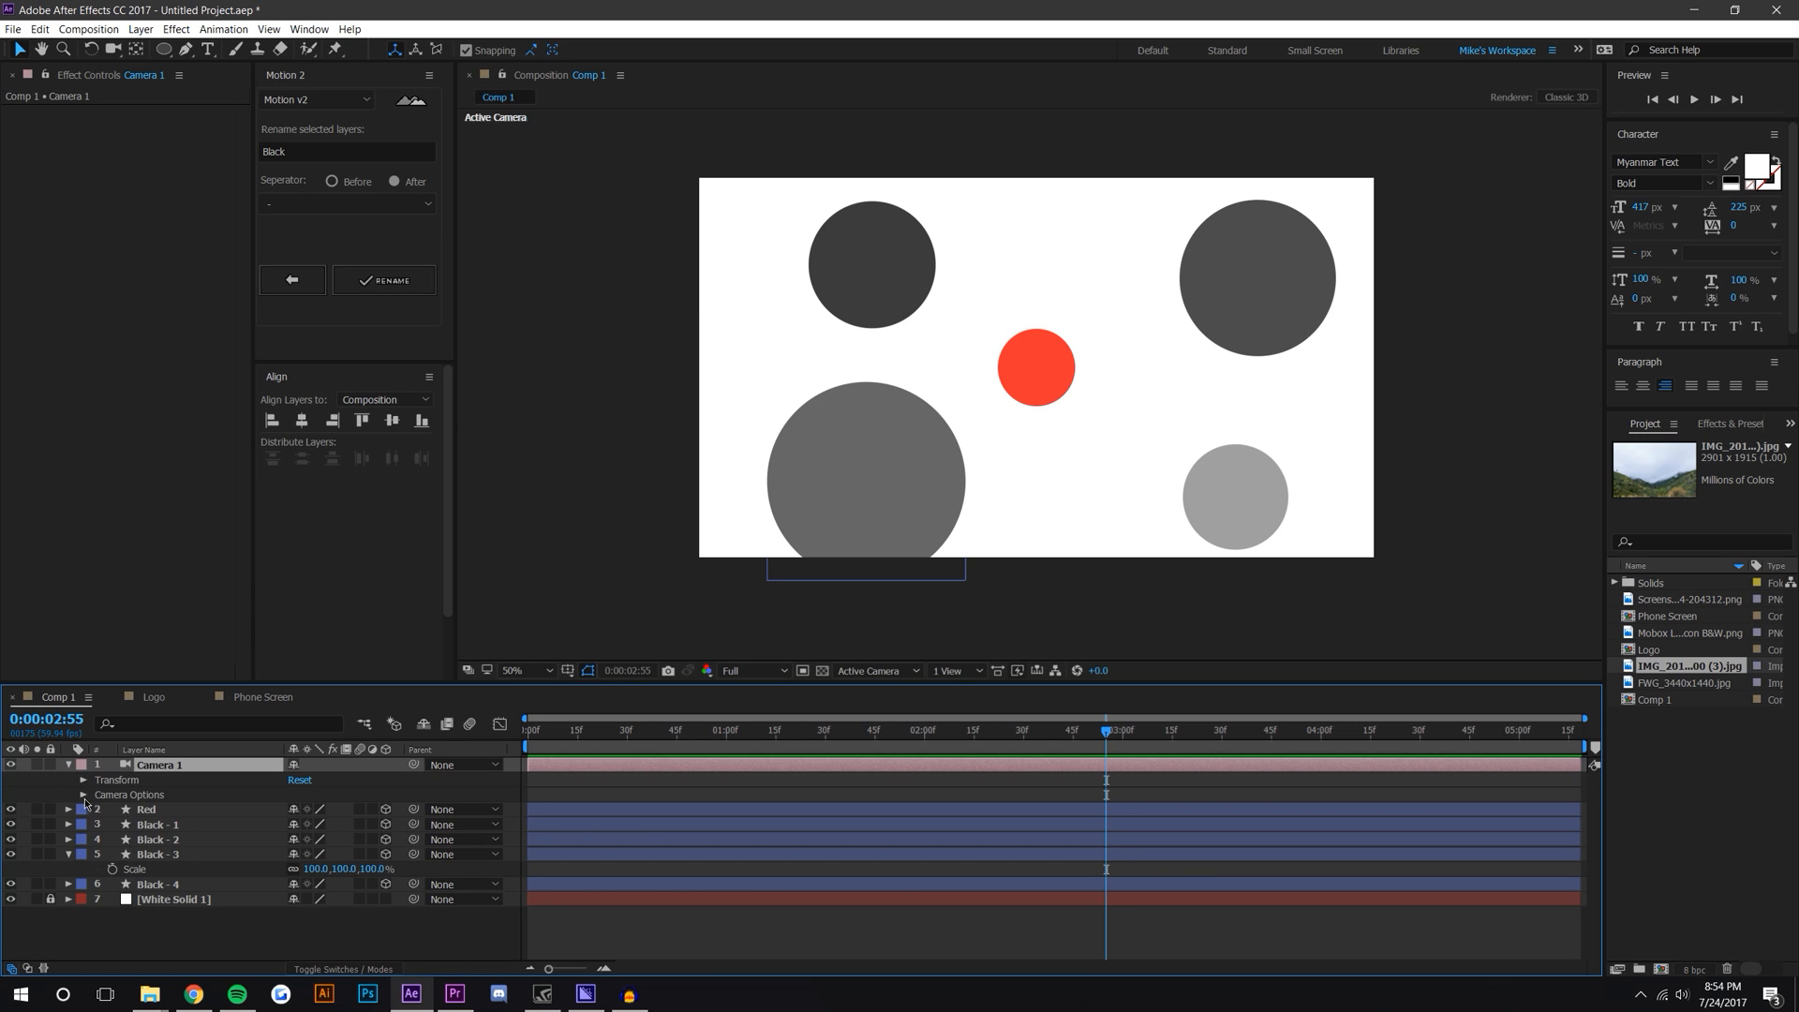
left_click(84, 795)
left_click(295, 794)
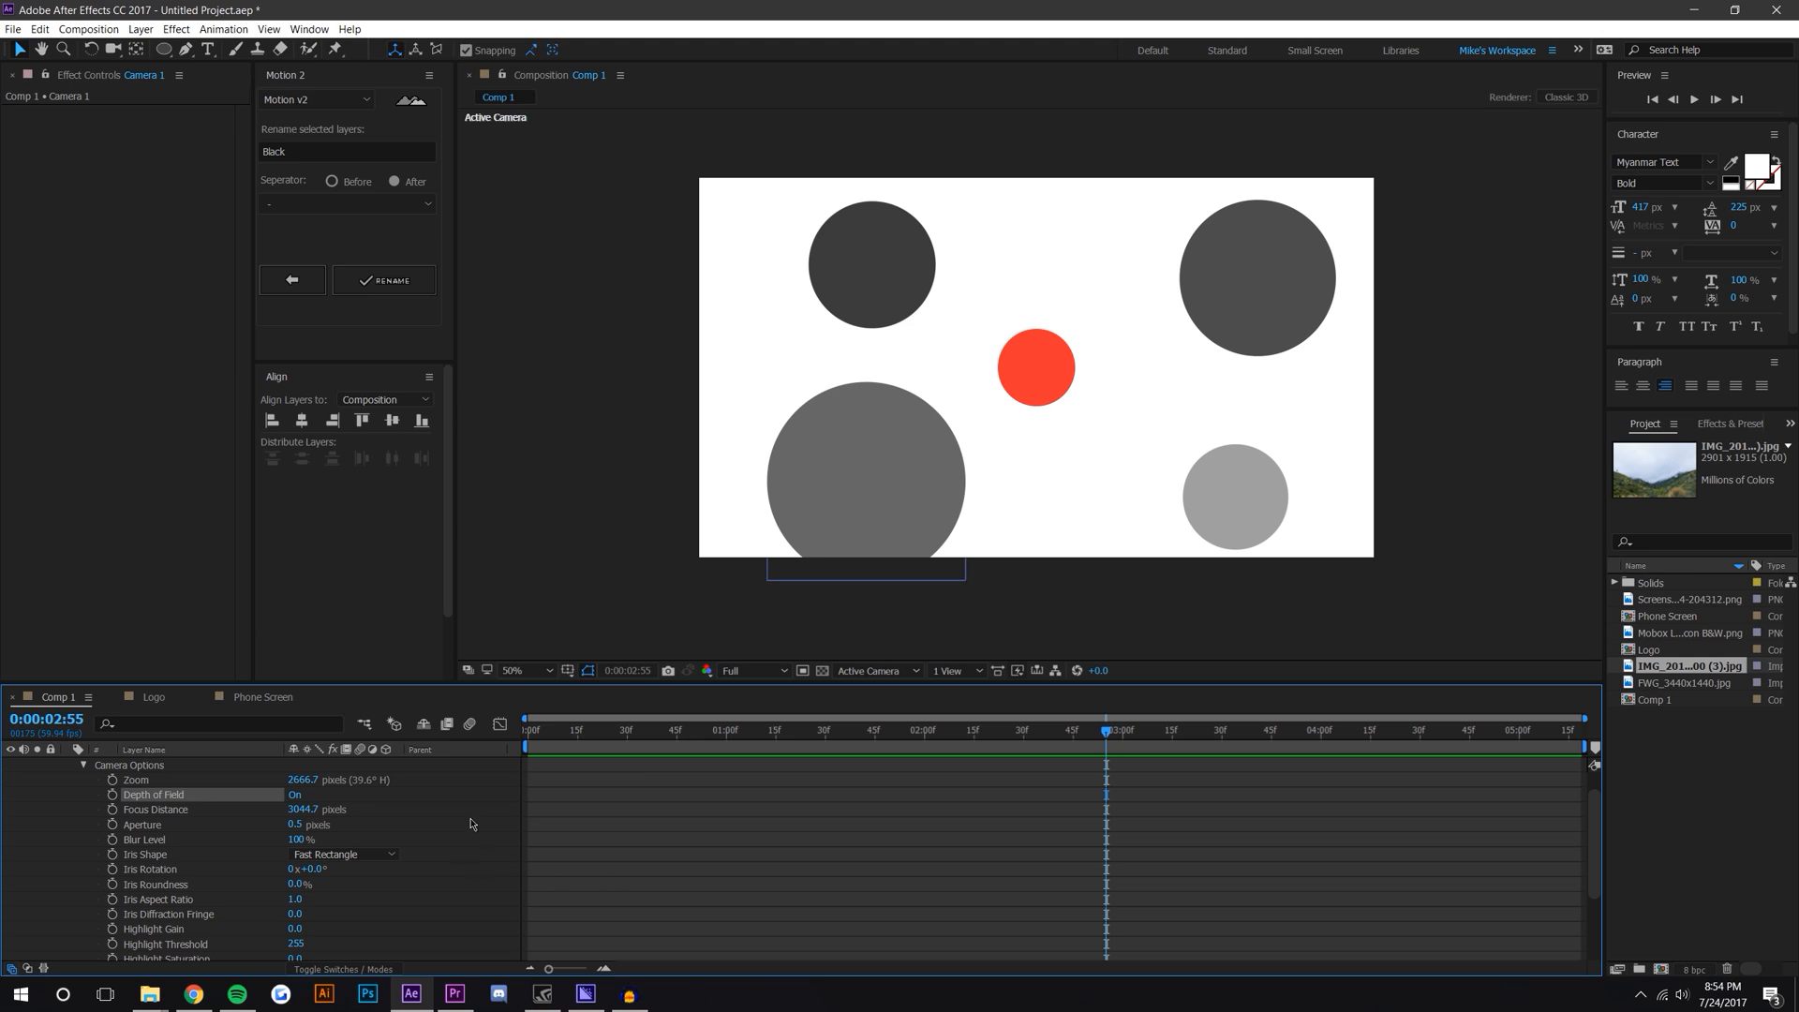
Step: Switch to two views and scrub the camera's Aperture up to about 243.5 pixels
left_click(977, 673)
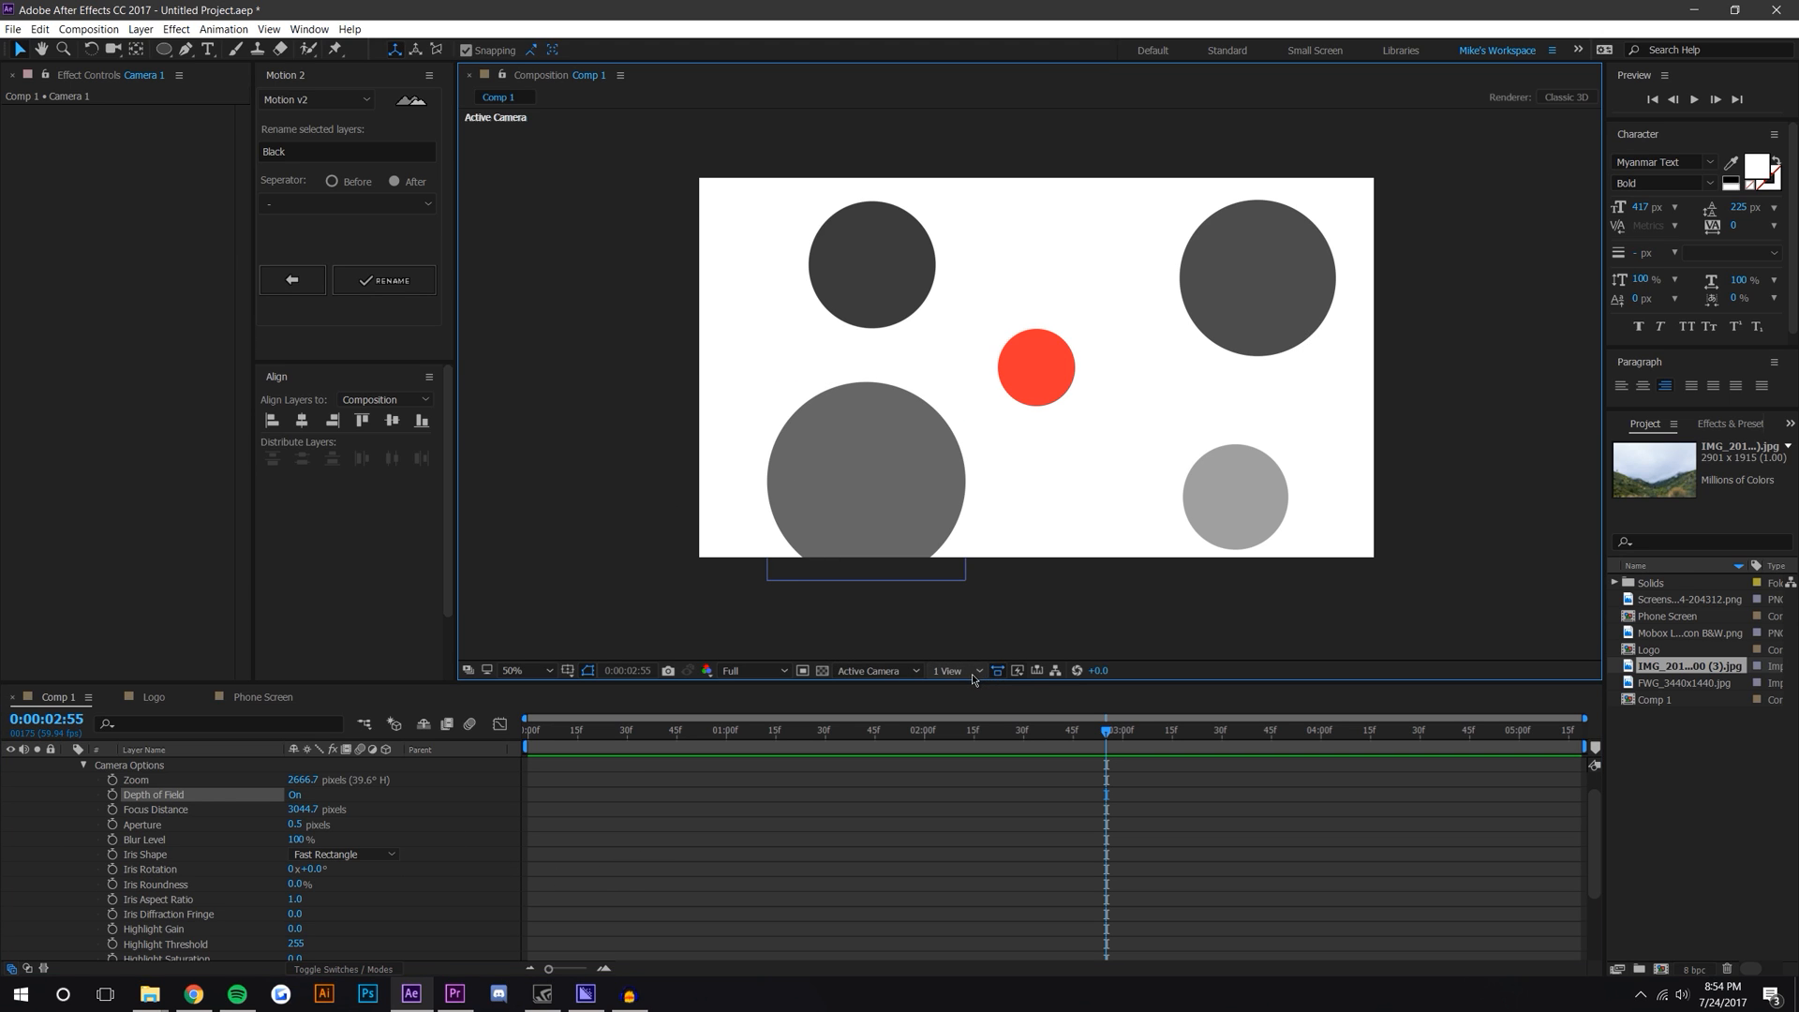
left_click(984, 709)
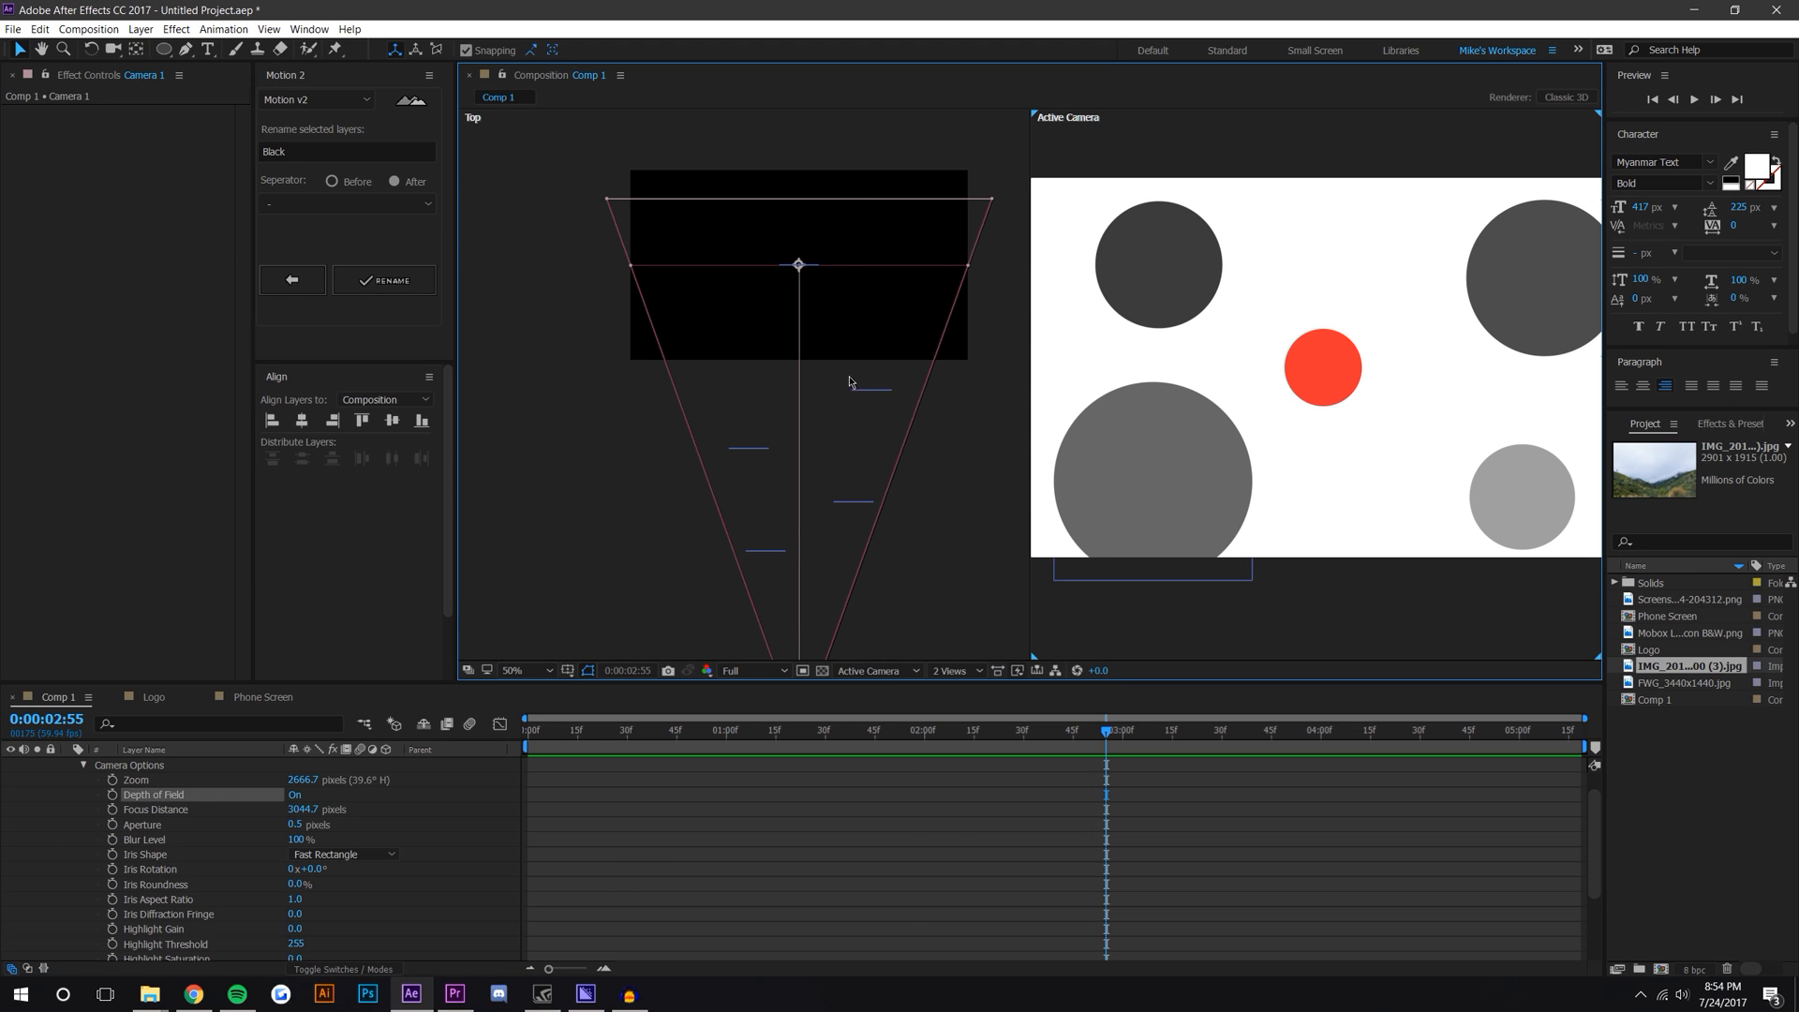
scroll(743, 268, "up", 1)
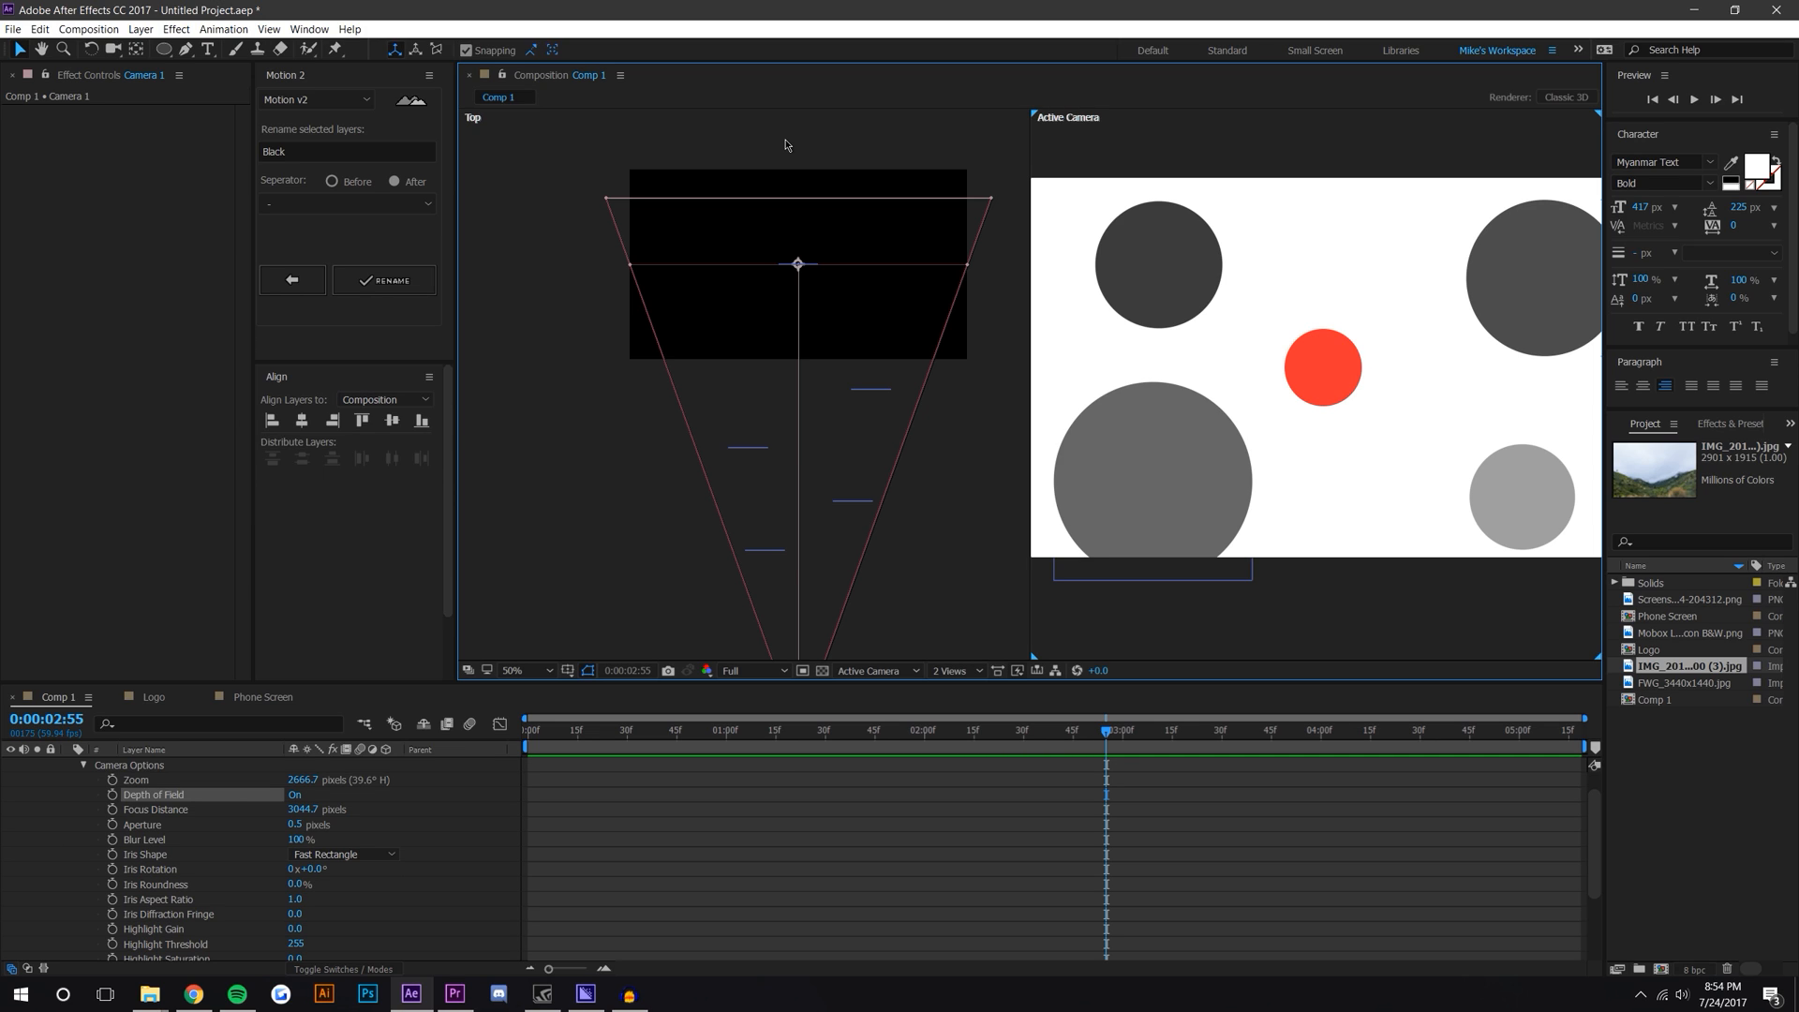
scroll(1172, 413, "up", 4)
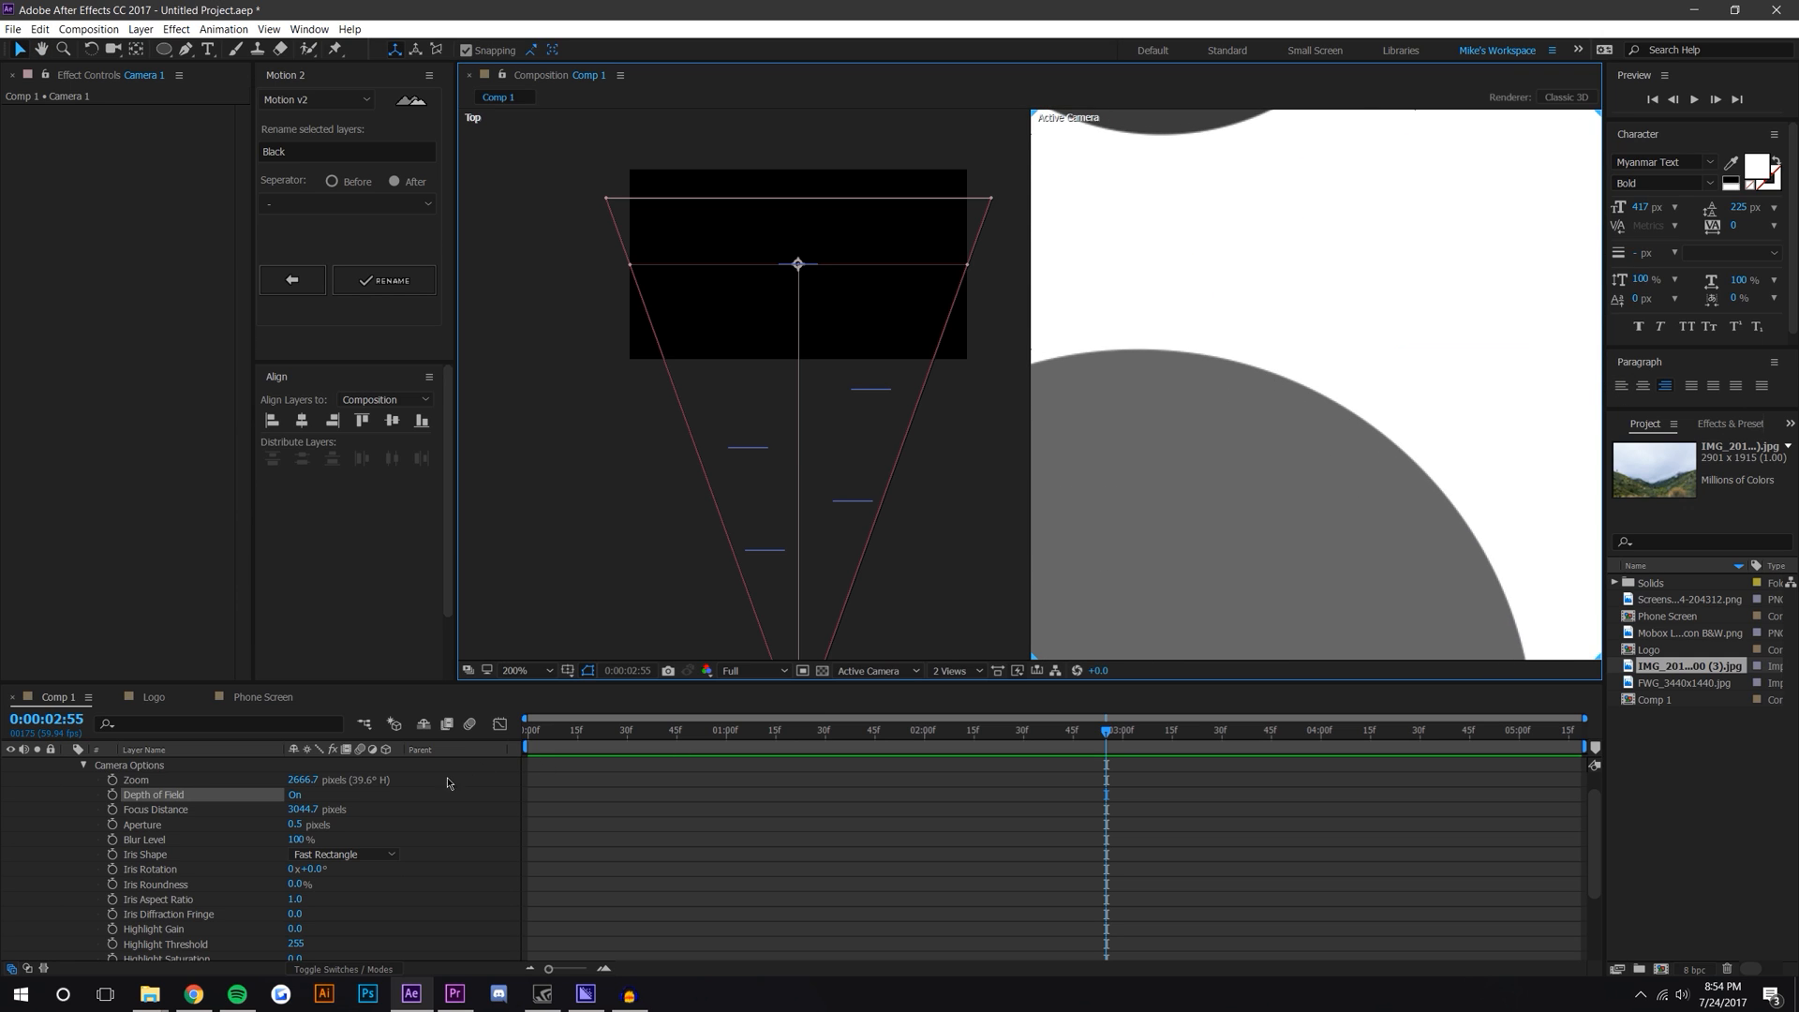
left_click_drag(294, 825, 517, 827)
scroll(1199, 385, "down", 2)
left_click_drag(1330, 413, 1190, 431)
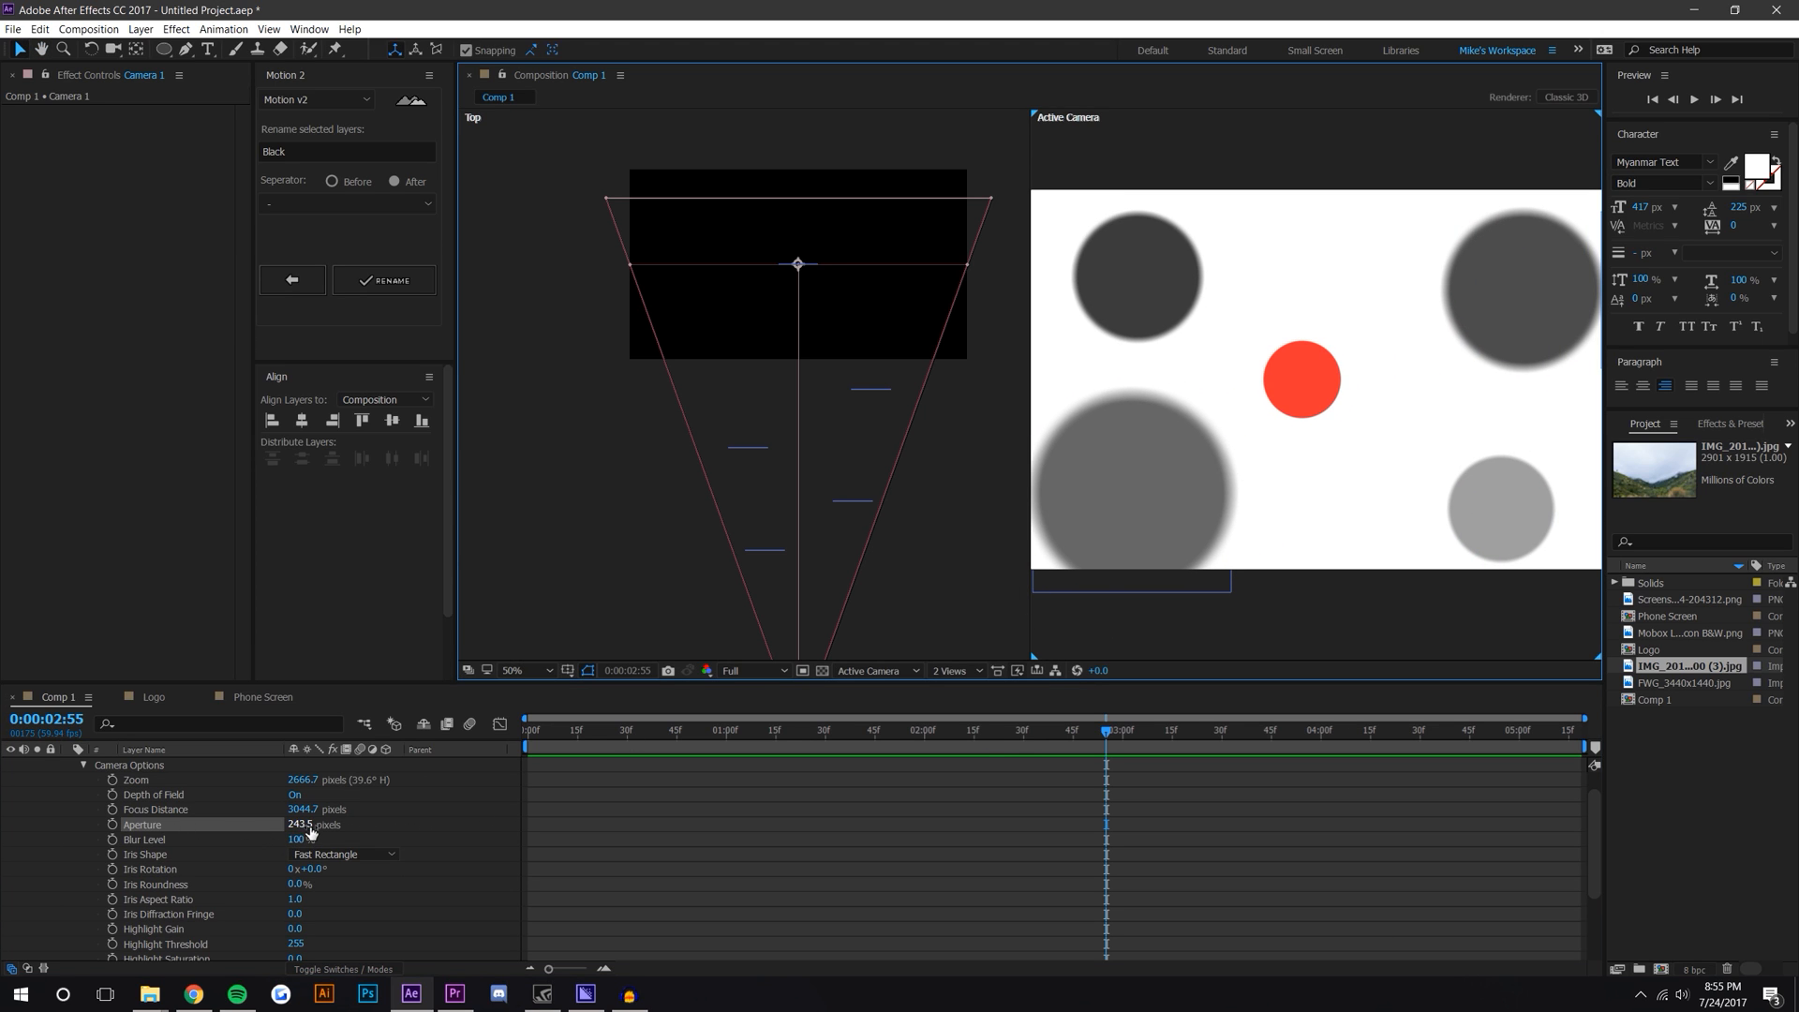
Step: Set the camera's Aperture to 245 pixels
left_click_drag(310, 828, 262, 831)
left_click(307, 827)
type("2")
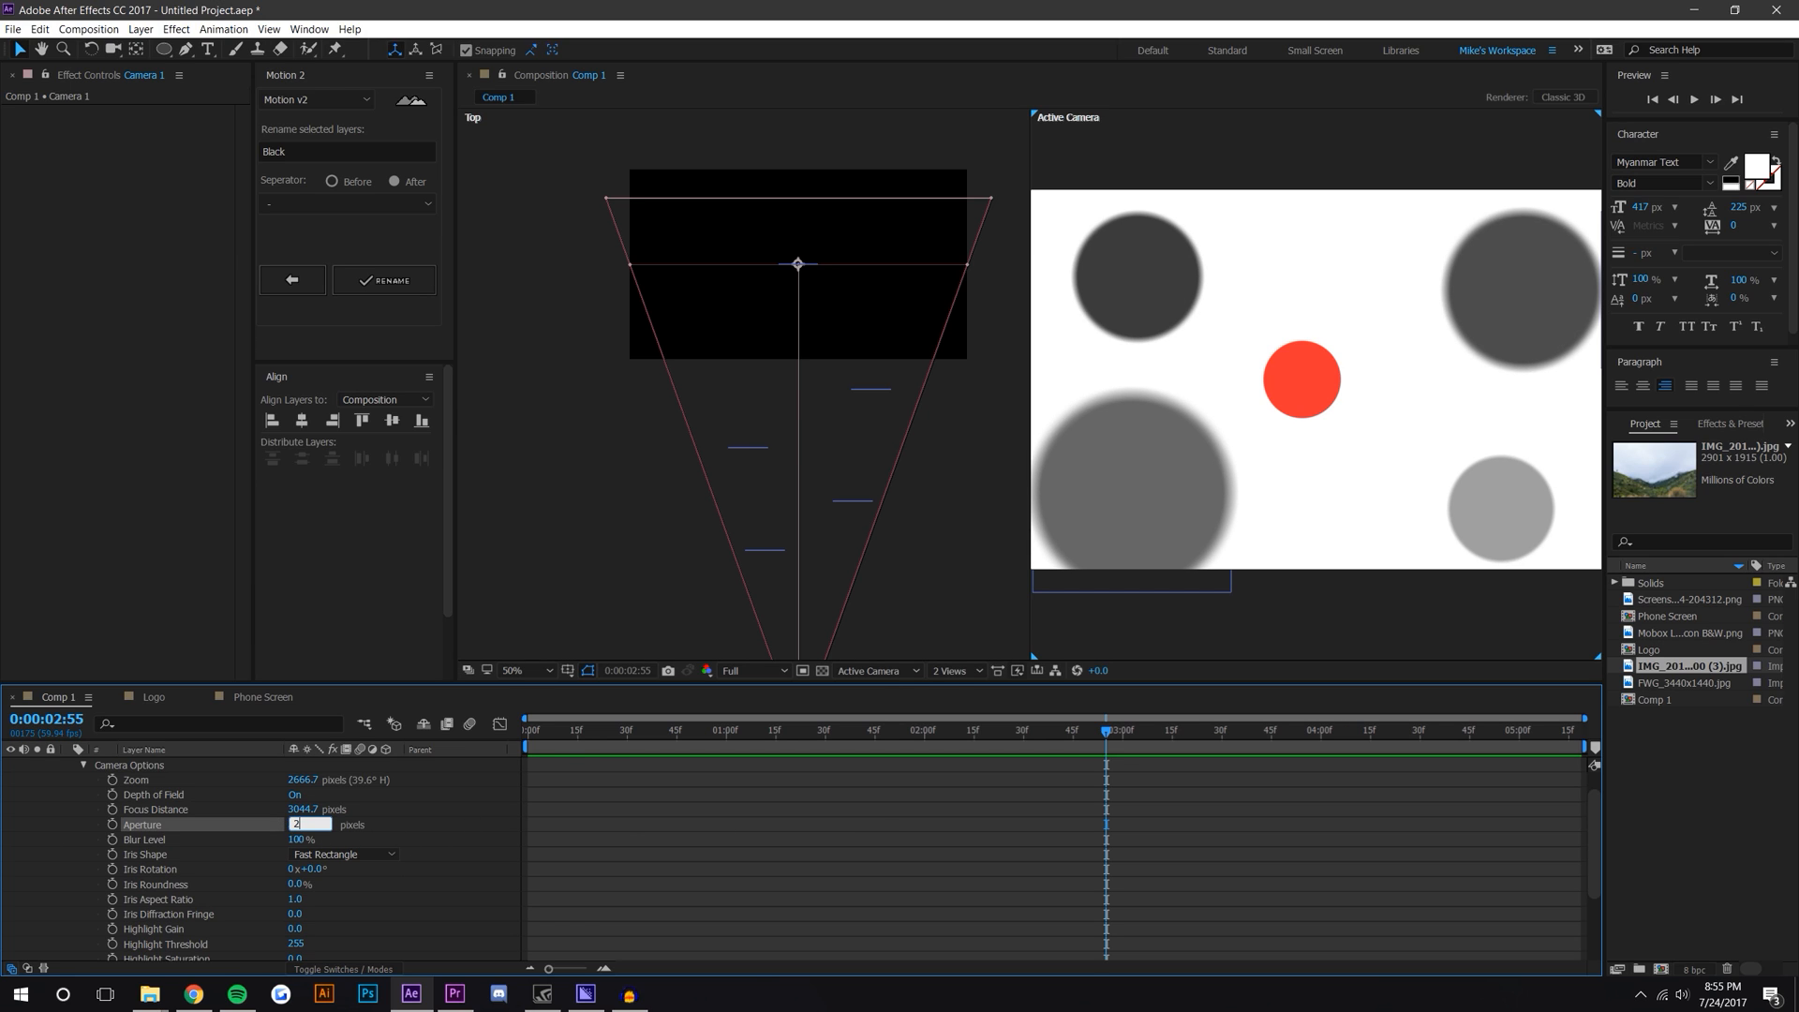
key("Return")
Step: Select the Red circle and zoom the active camera view in to inspect its sharpness
left_click(1308, 378)
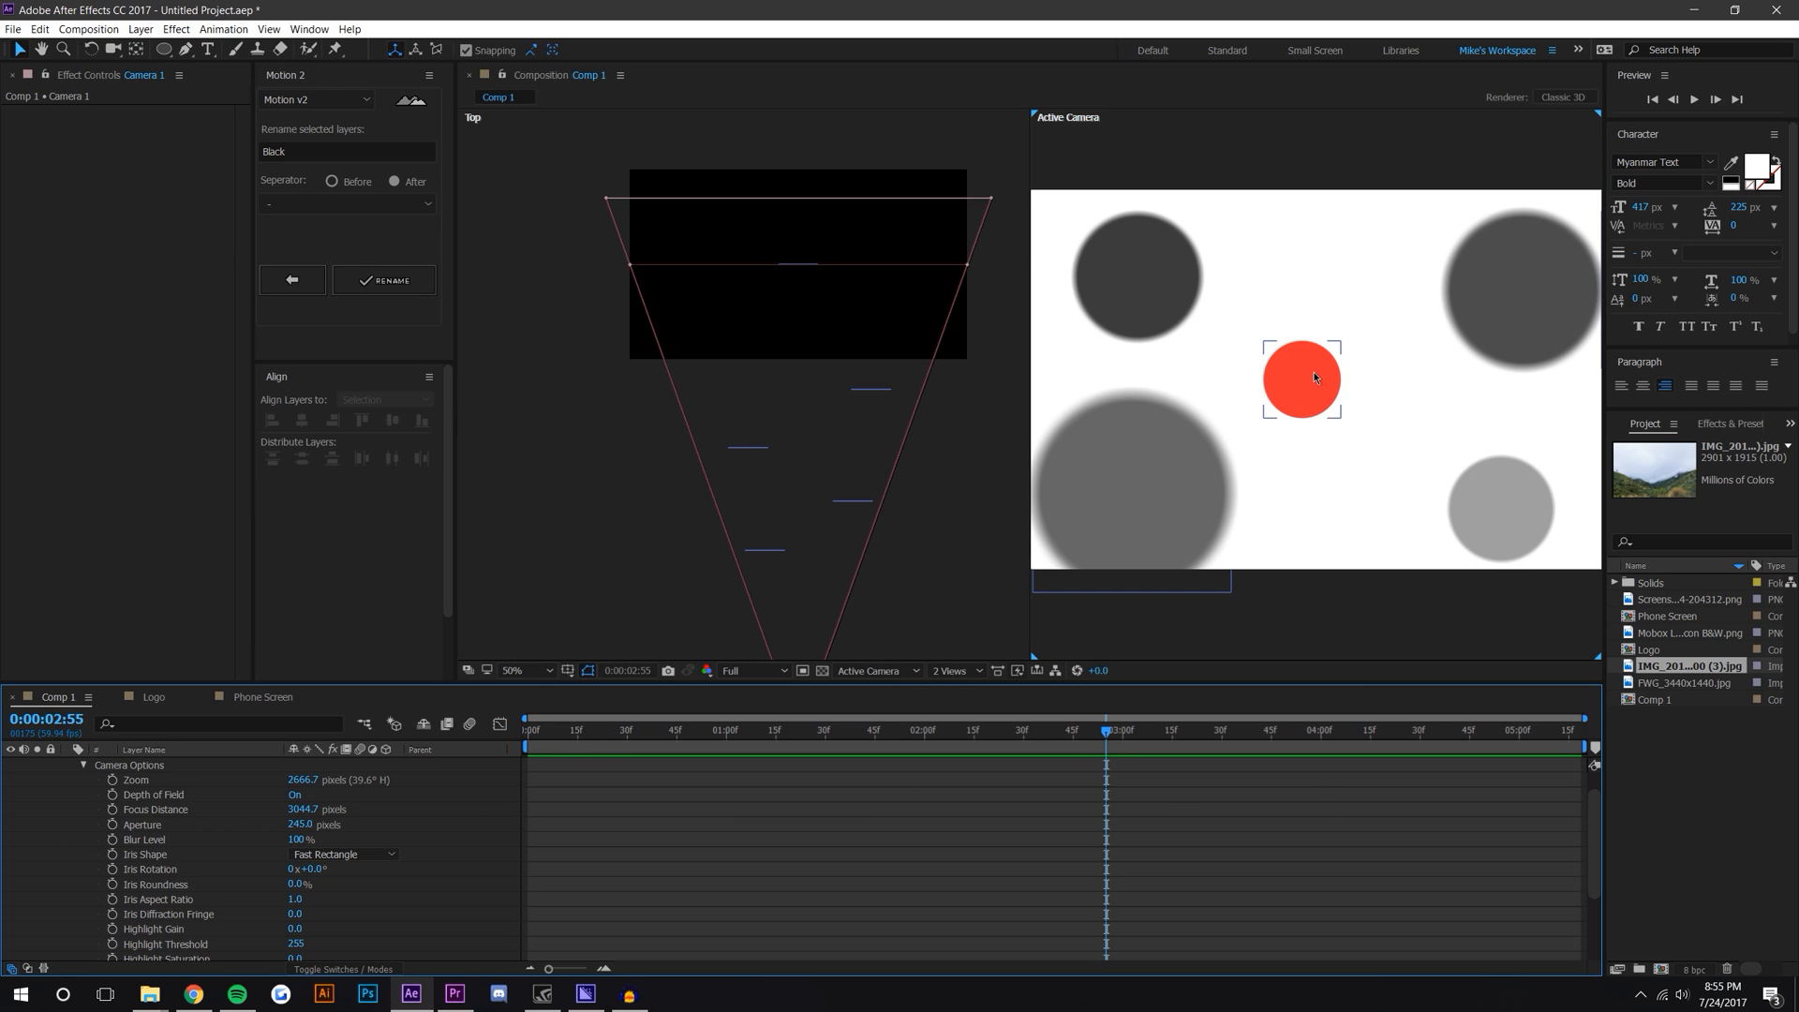
left_click_drag(797, 277, 807, 65)
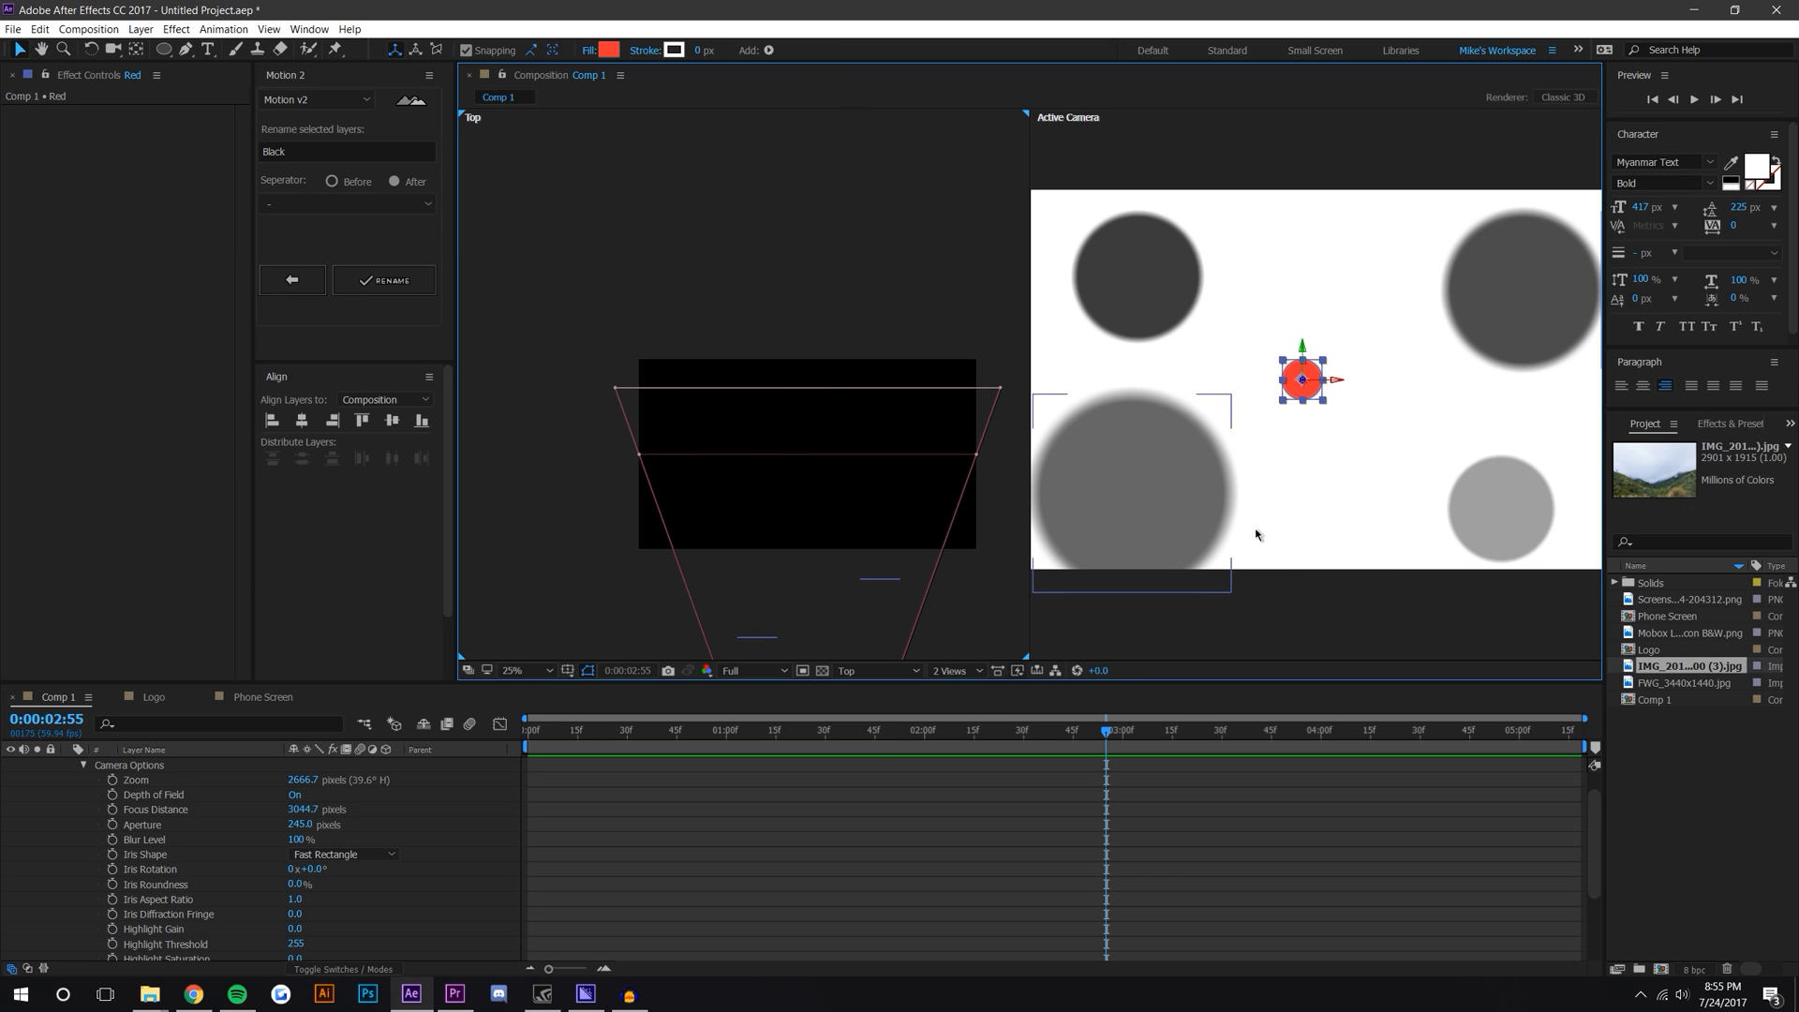
left_click(1256, 534)
scroll(1286, 343, "up", 5)
left_click(1286, 353)
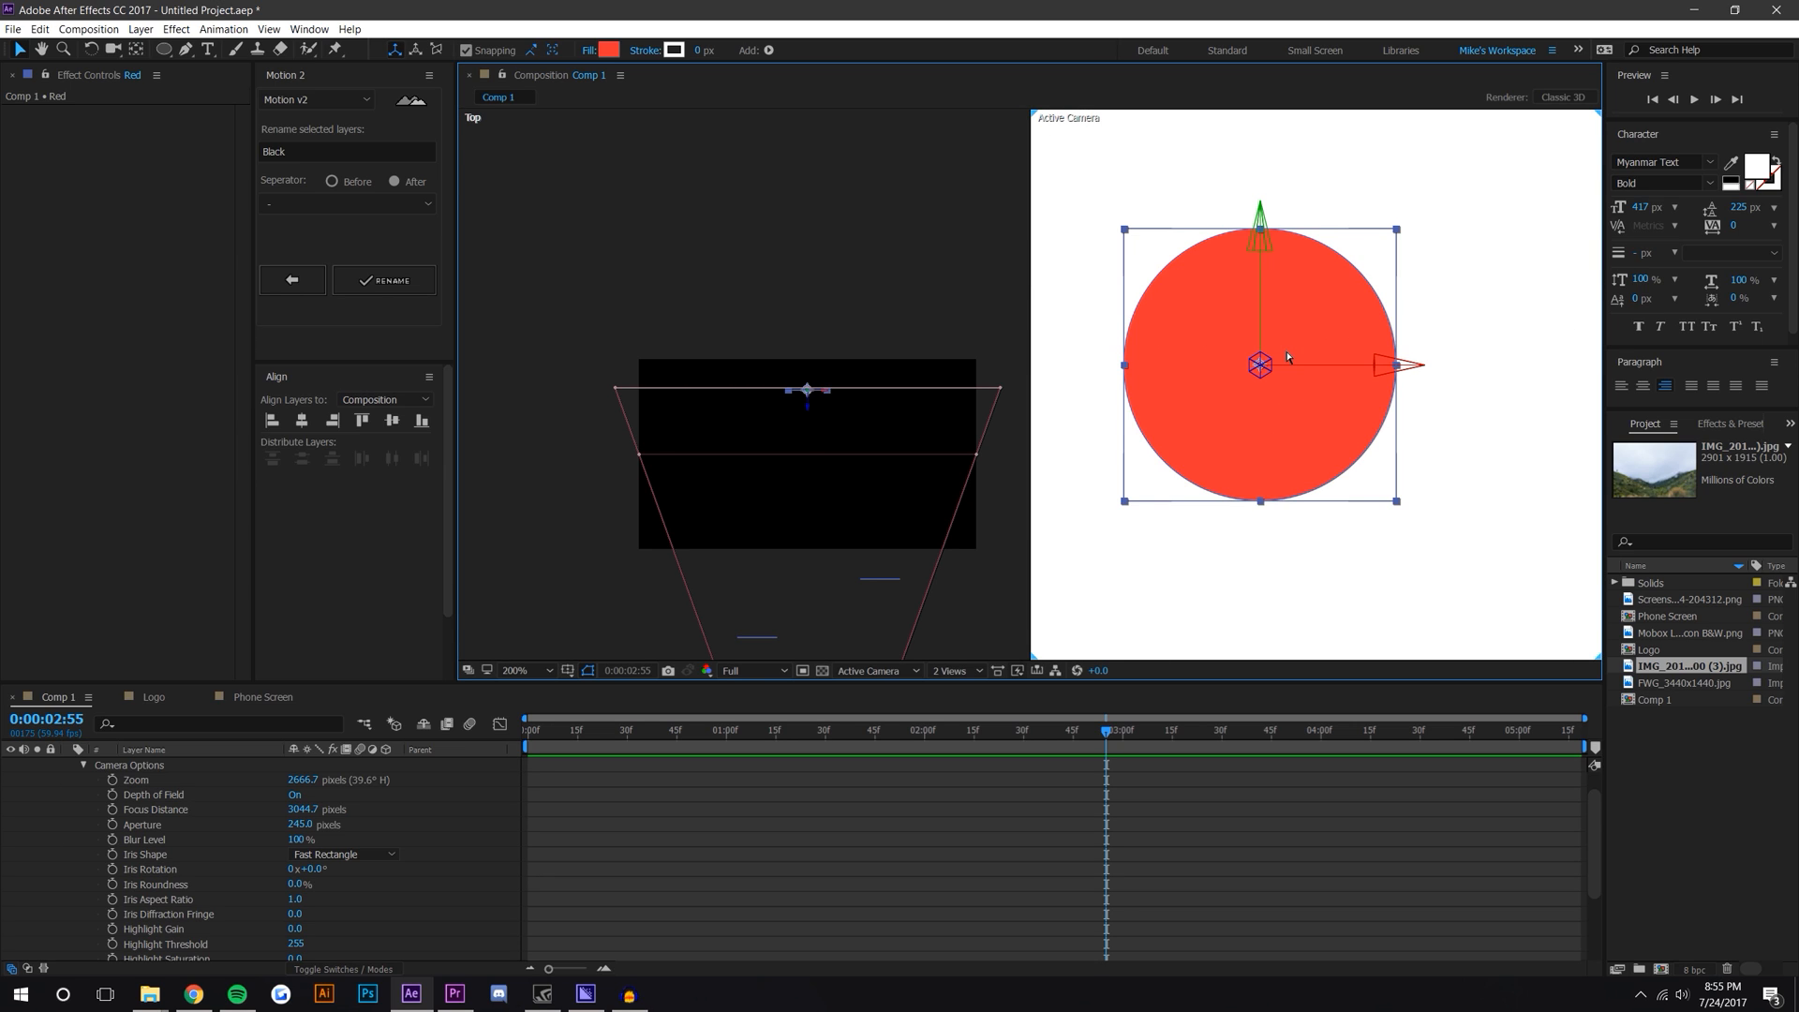
scroll(1279, 361, "down", 6)
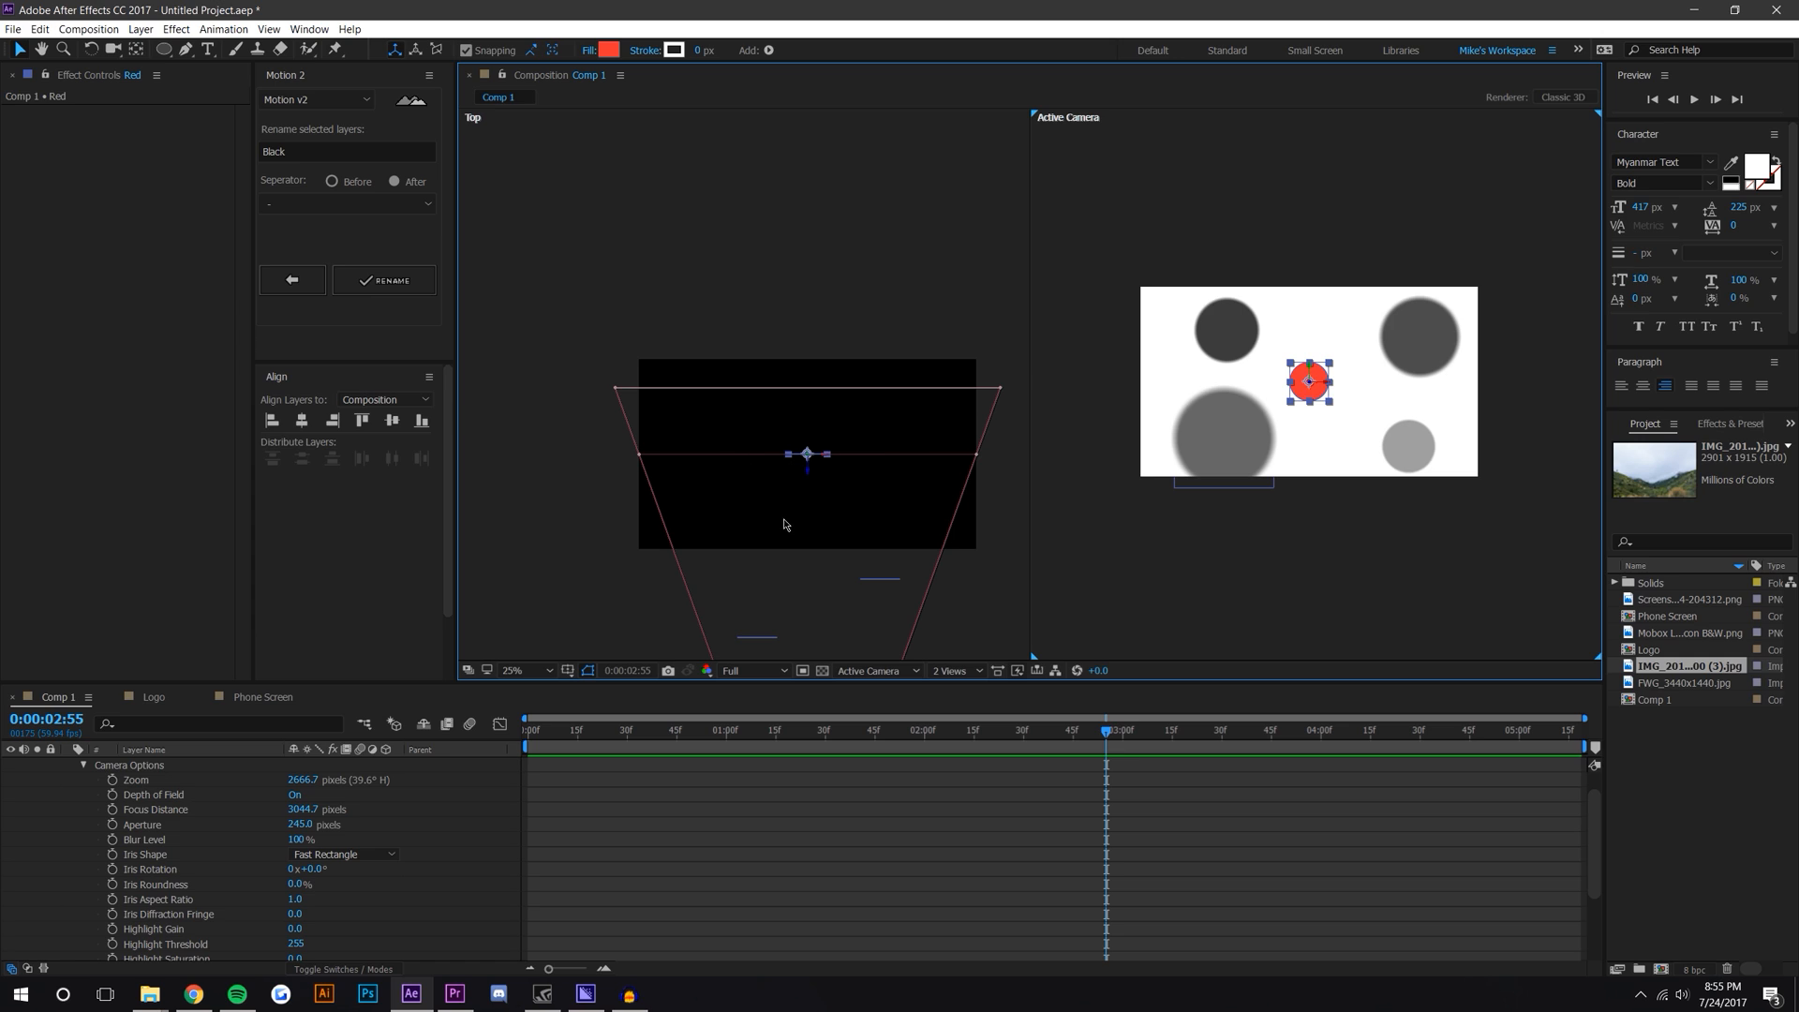
Step: Scrub the camera's Focus Distance down to about 2899.7 pixels
left_click_drag(785, 524, 807, 369)
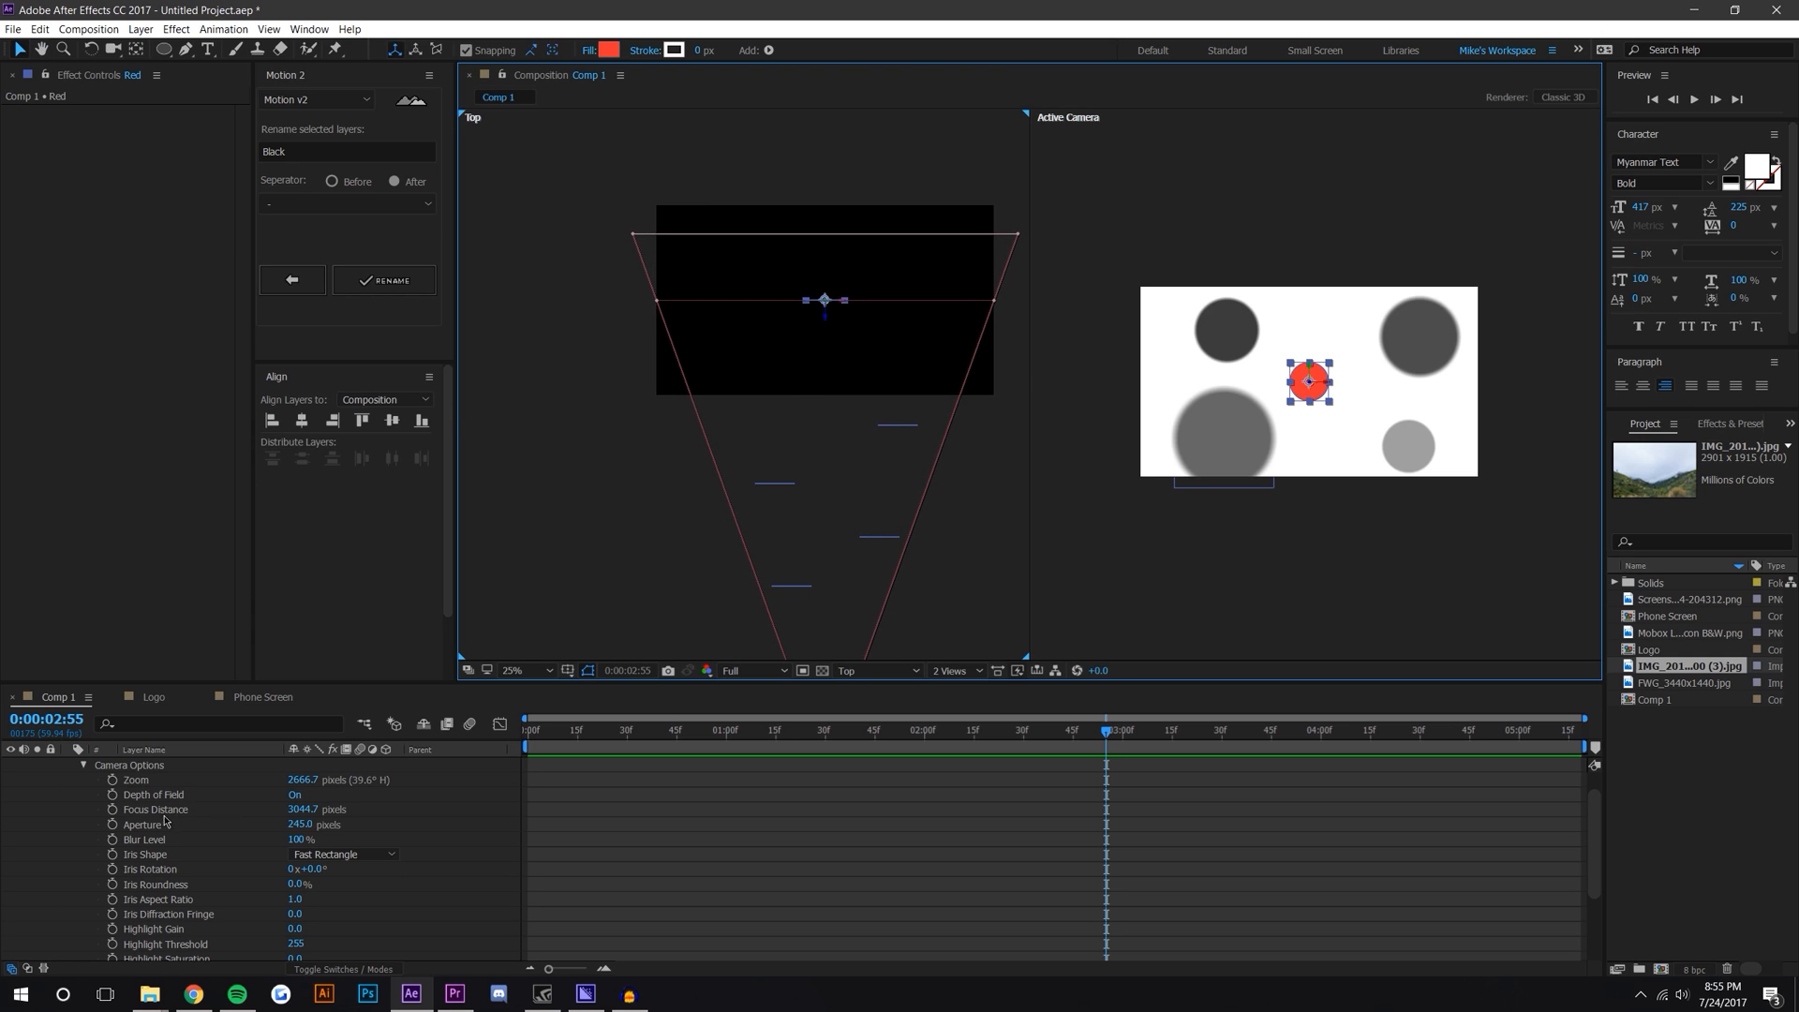
left_click_drag(307, 815, 1410, 531)
left_click_drag(303, 810, 493, 867)
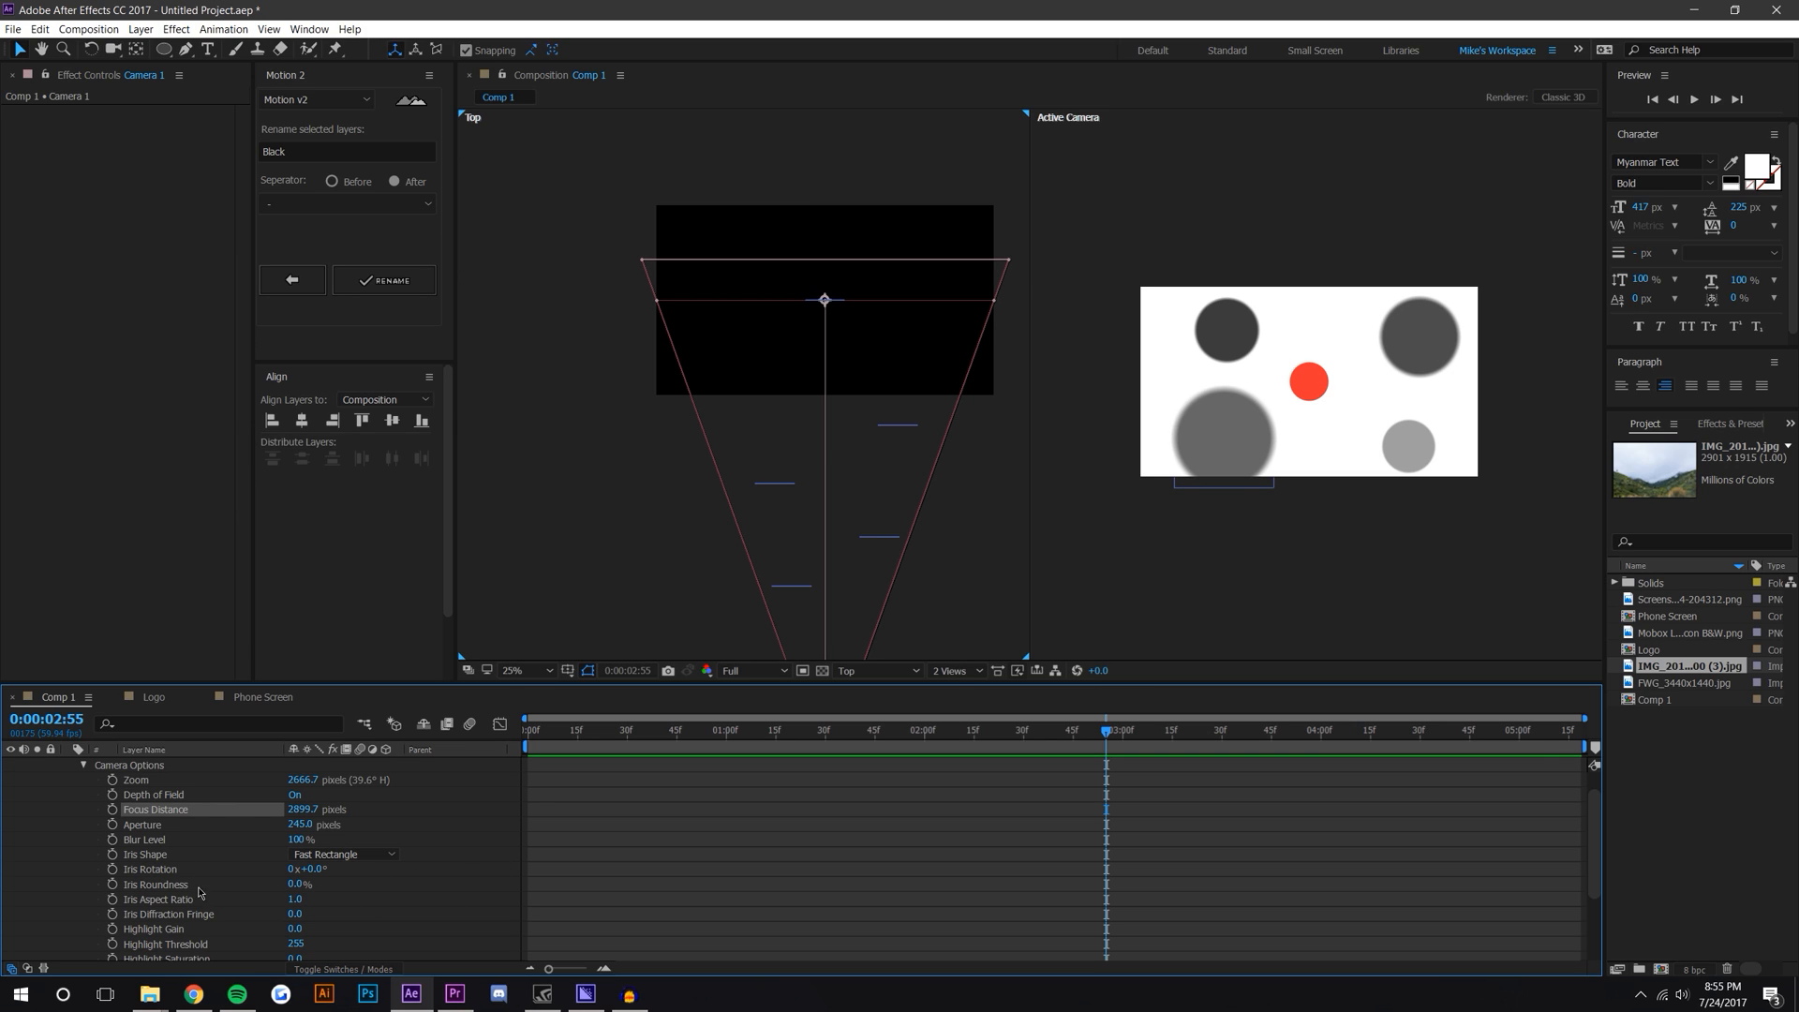
Step: Add an expression to Focus Distance and reveal the Transform properties of Camera 1 and the Red layer
left_click(111, 810, "alt")
left_click_drag(291, 683, 281, 350)
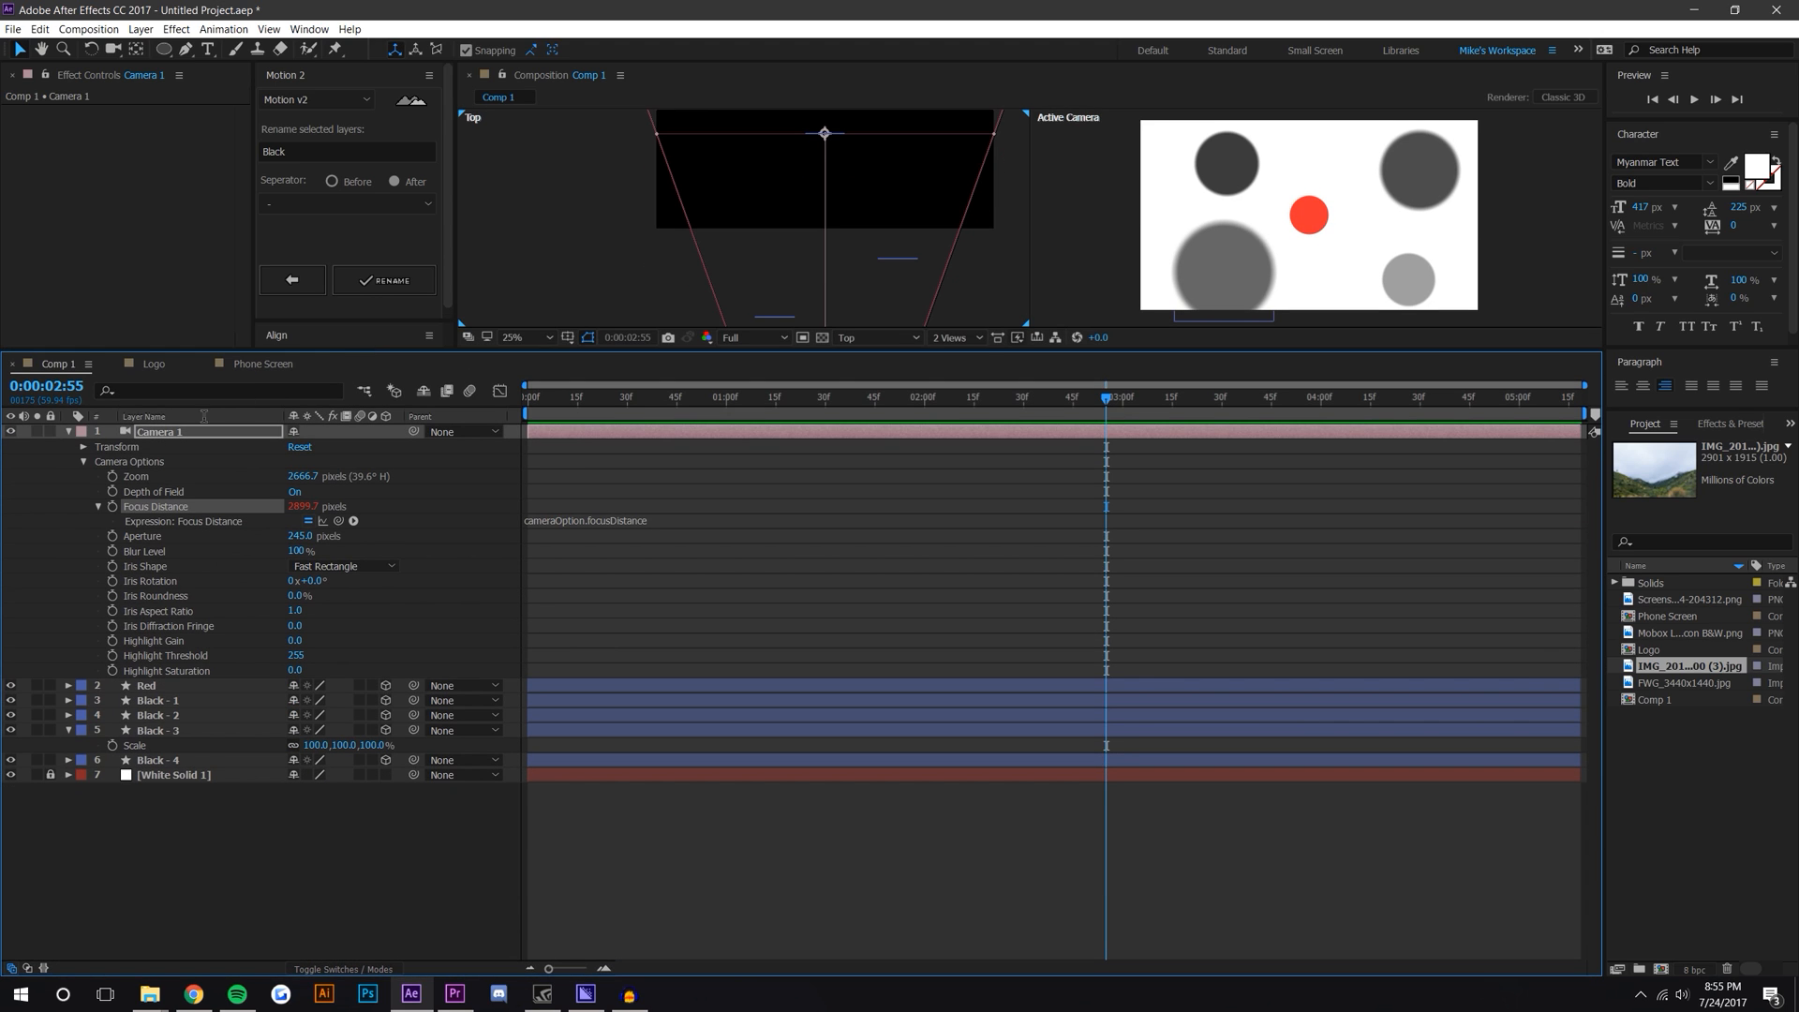
left_click(84, 447)
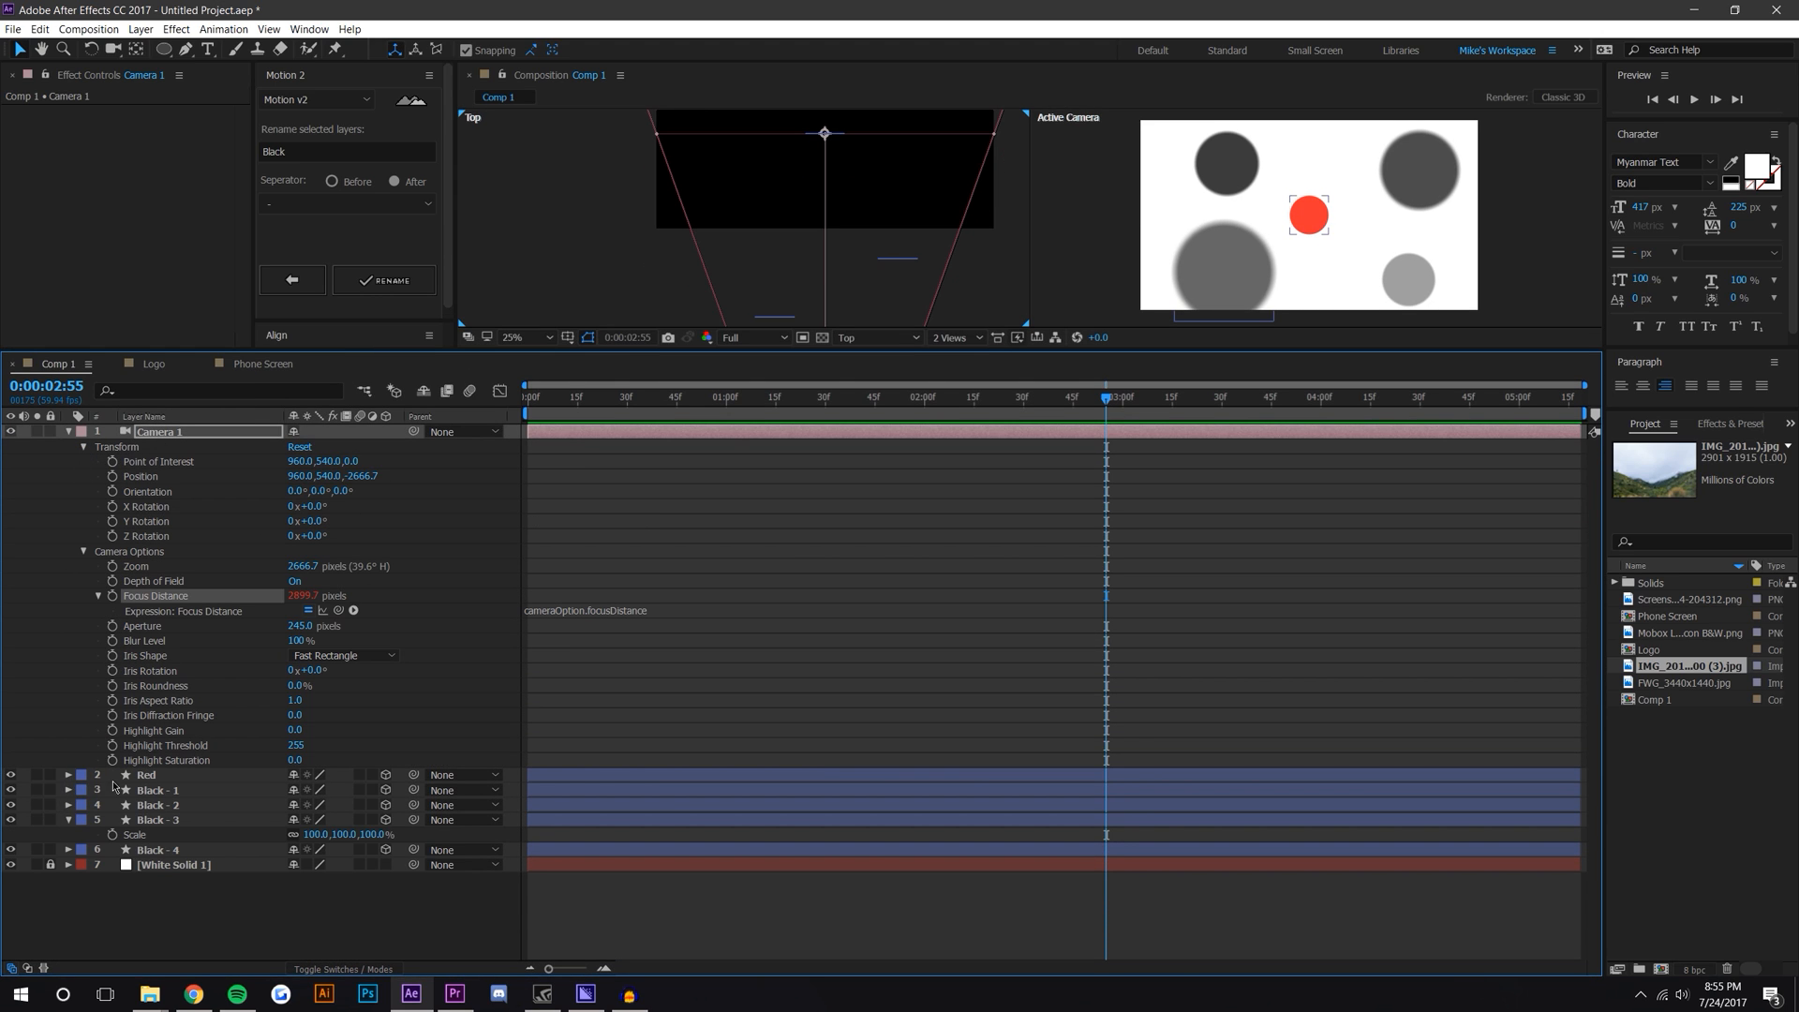
left_click(68, 774)
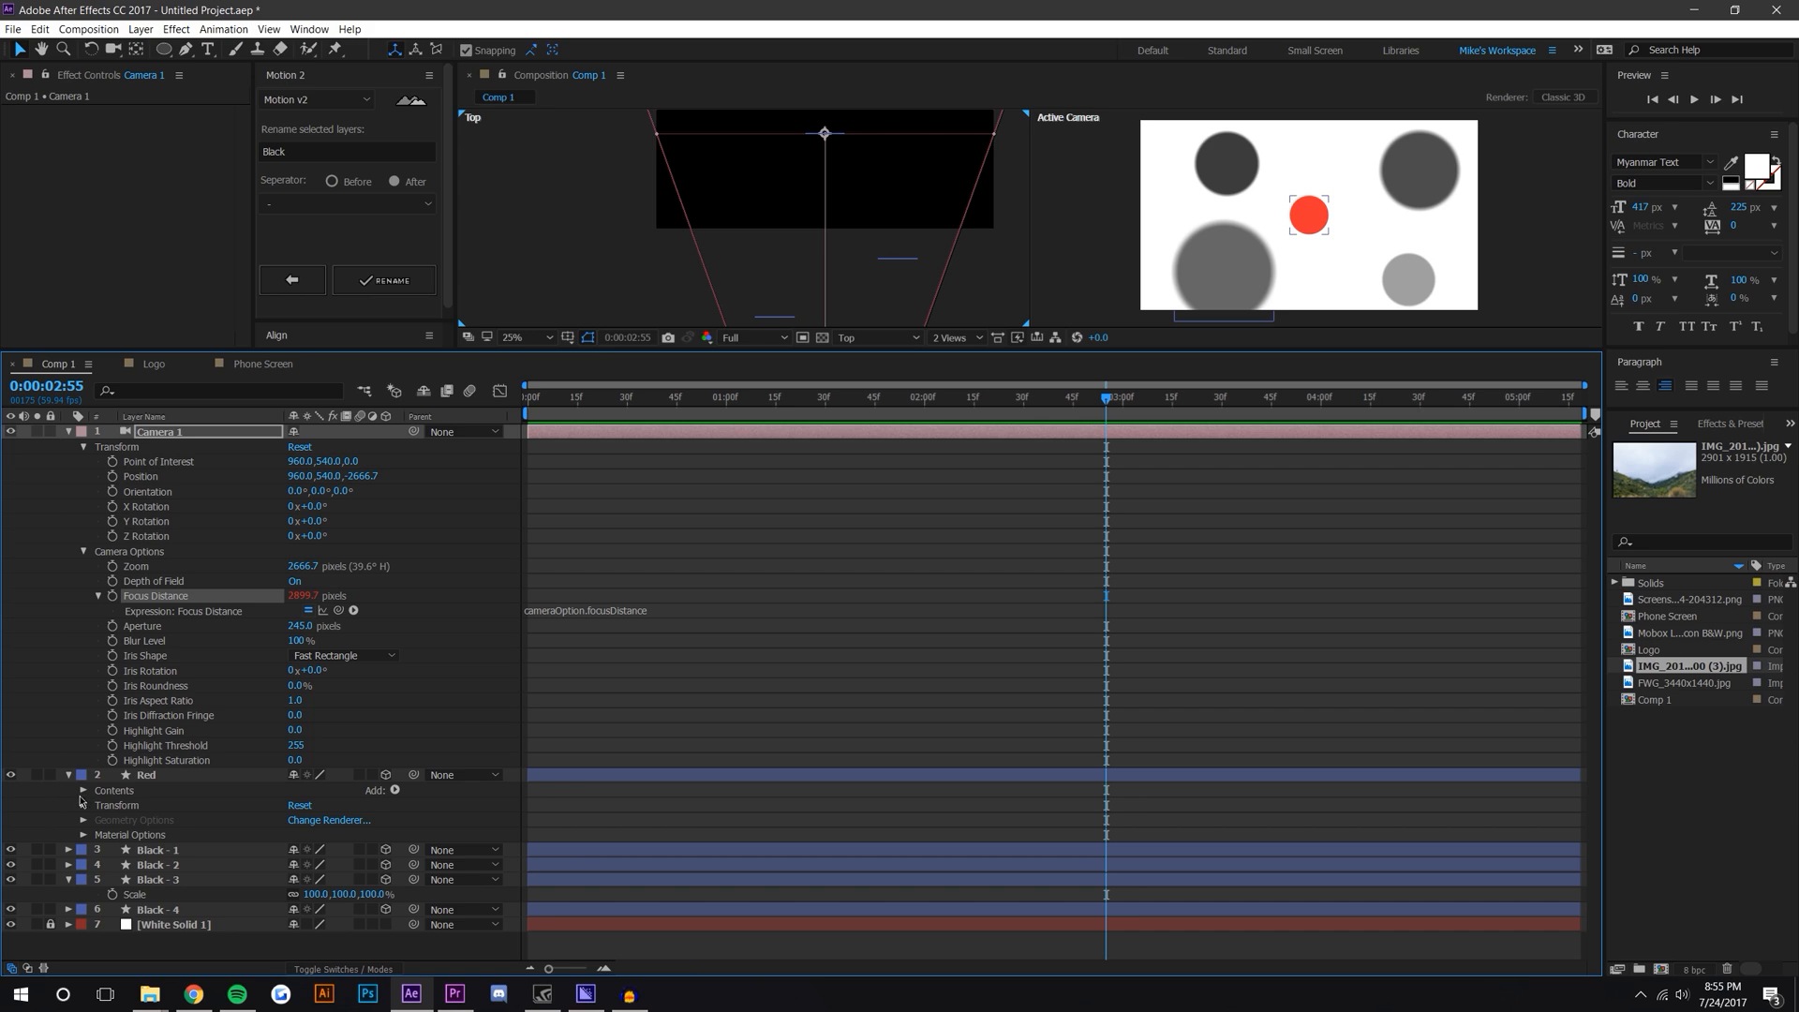
left_click(84, 805)
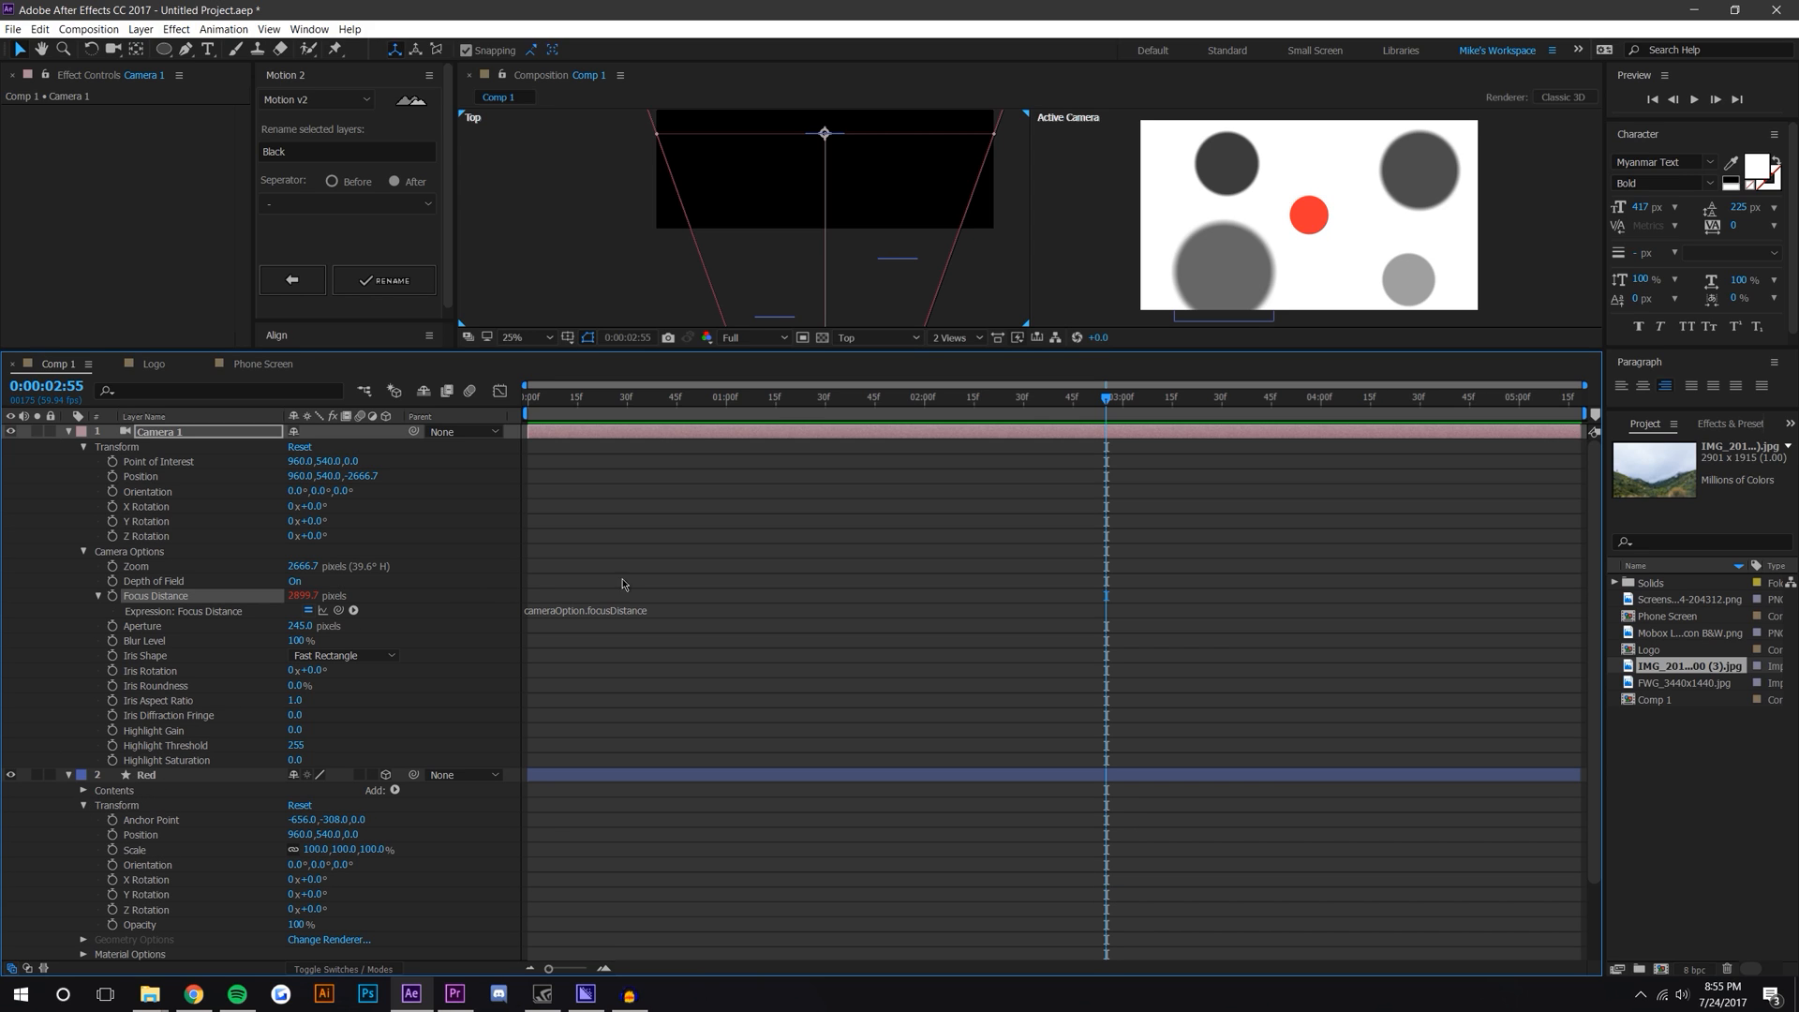
Step: Write the Focus Distance expression length(transform.position,thisComp.layer("Red").transform.position) using the pick whip for both positions
left_click(606, 610)
key("BackSpace")
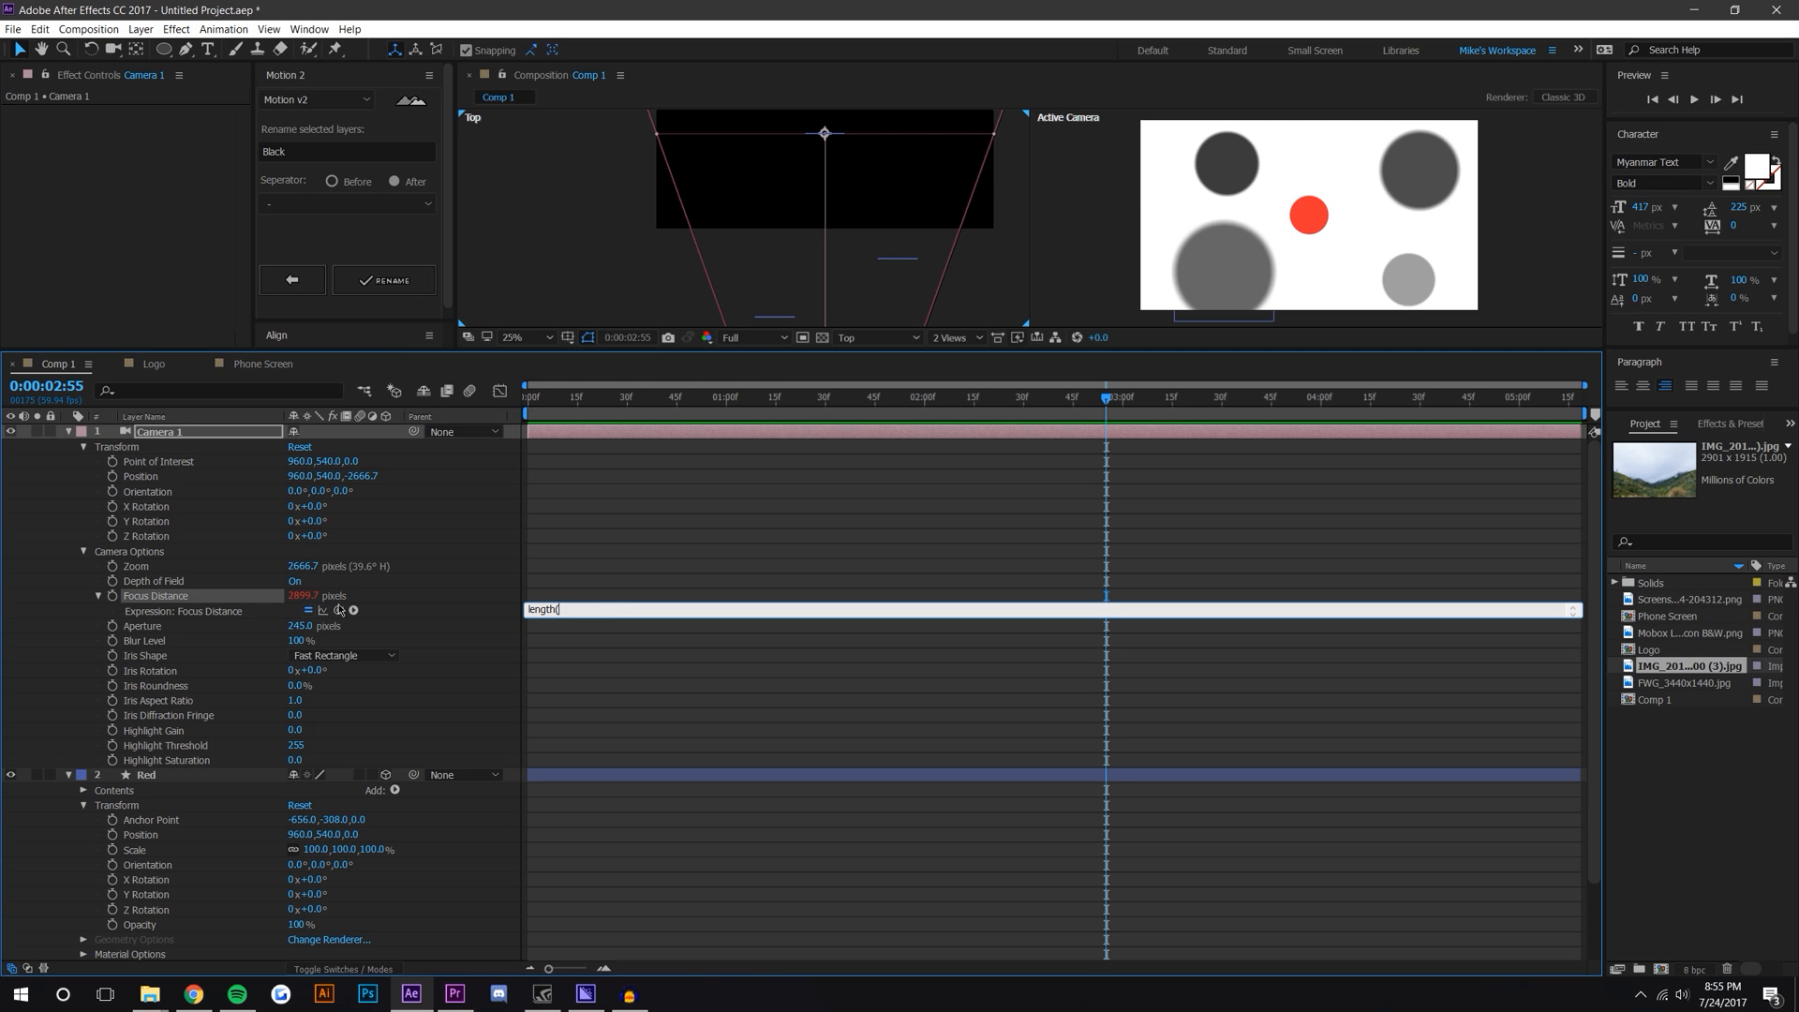
type("length(")
left_click_drag(341, 613, 140, 475)
type(",")
left_click_drag(340, 613, 174, 836)
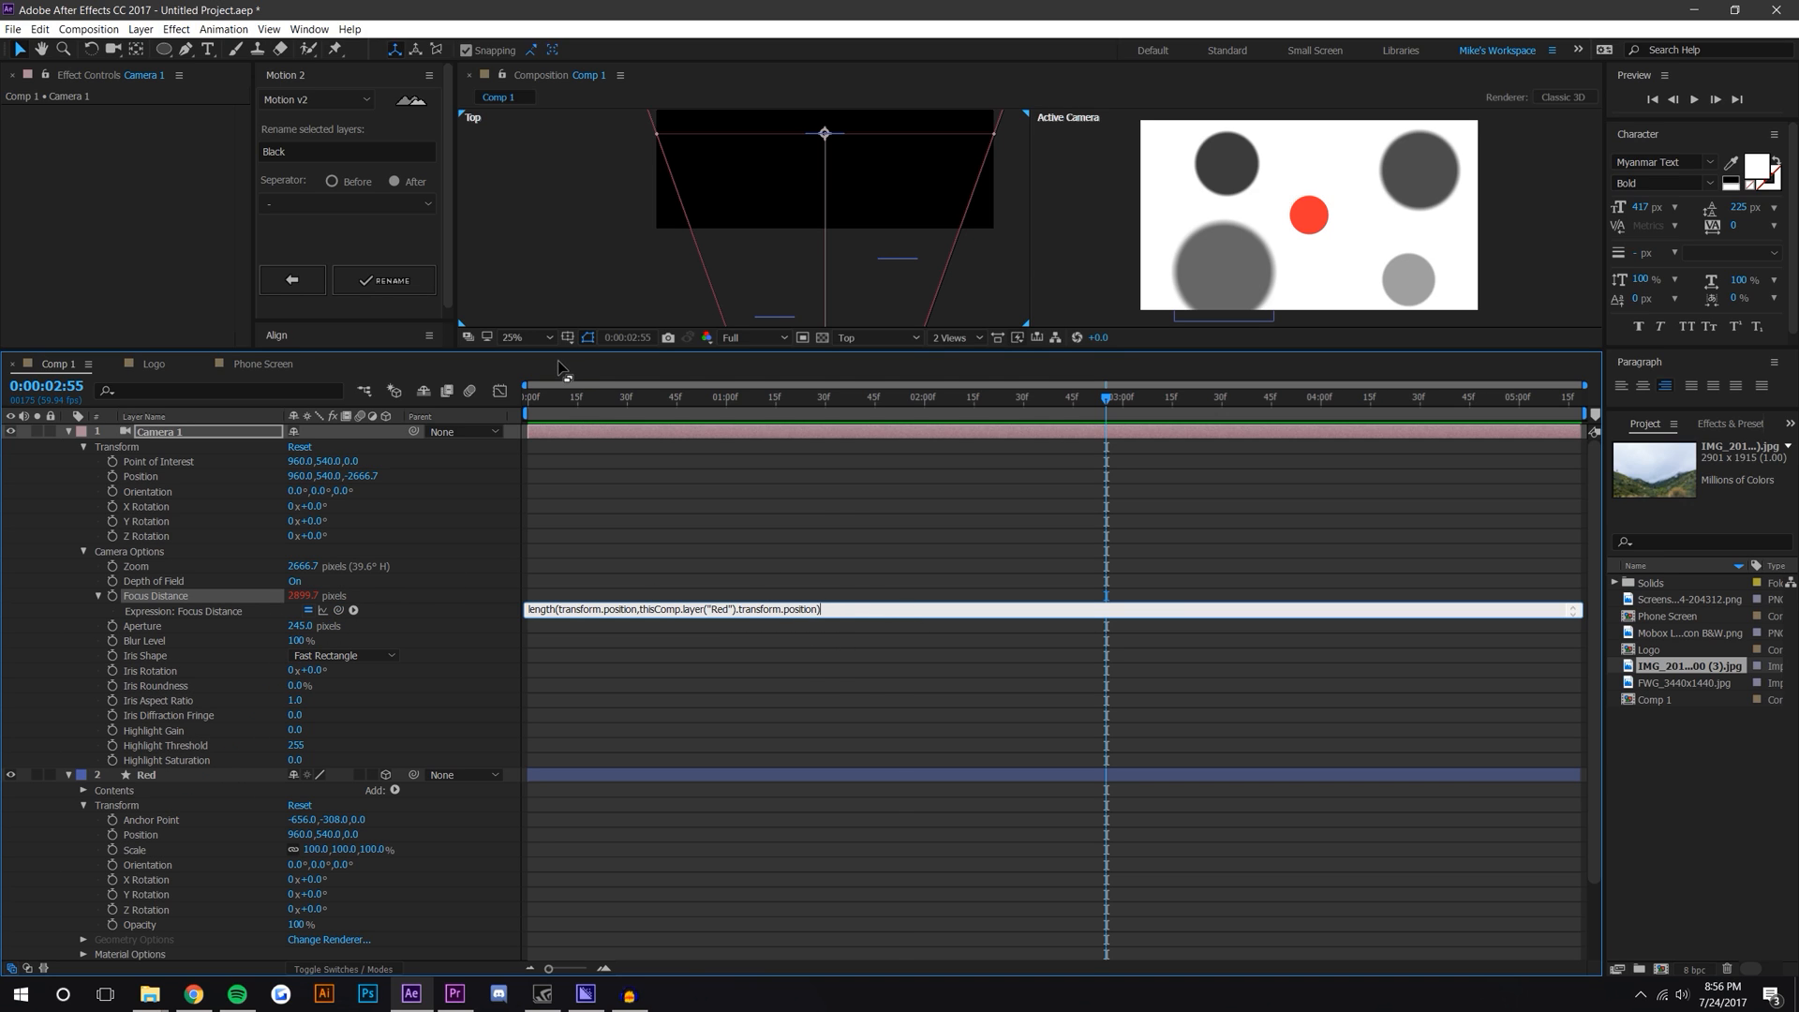
type(")")
left_click(822, 509)
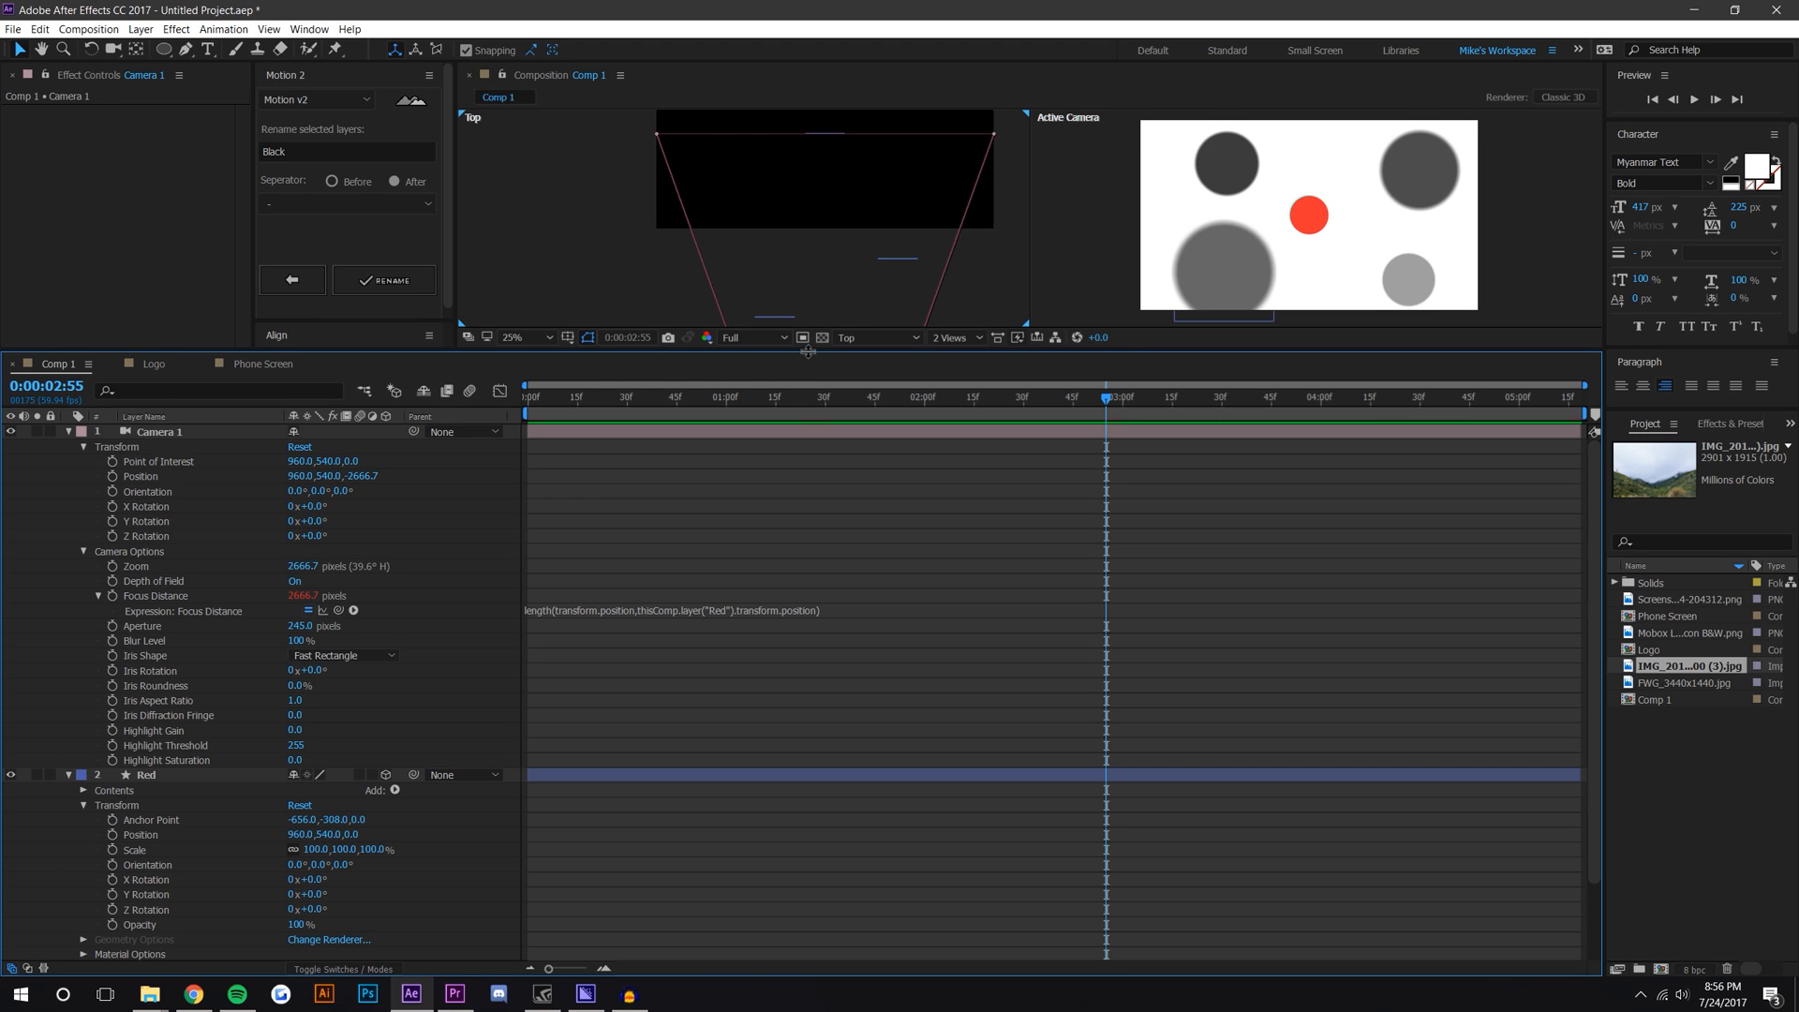
Step: Select the Red circle, show its Position property and set a Position keyframe at the start
left_click_drag(812, 353, 806, 596)
key("comma")
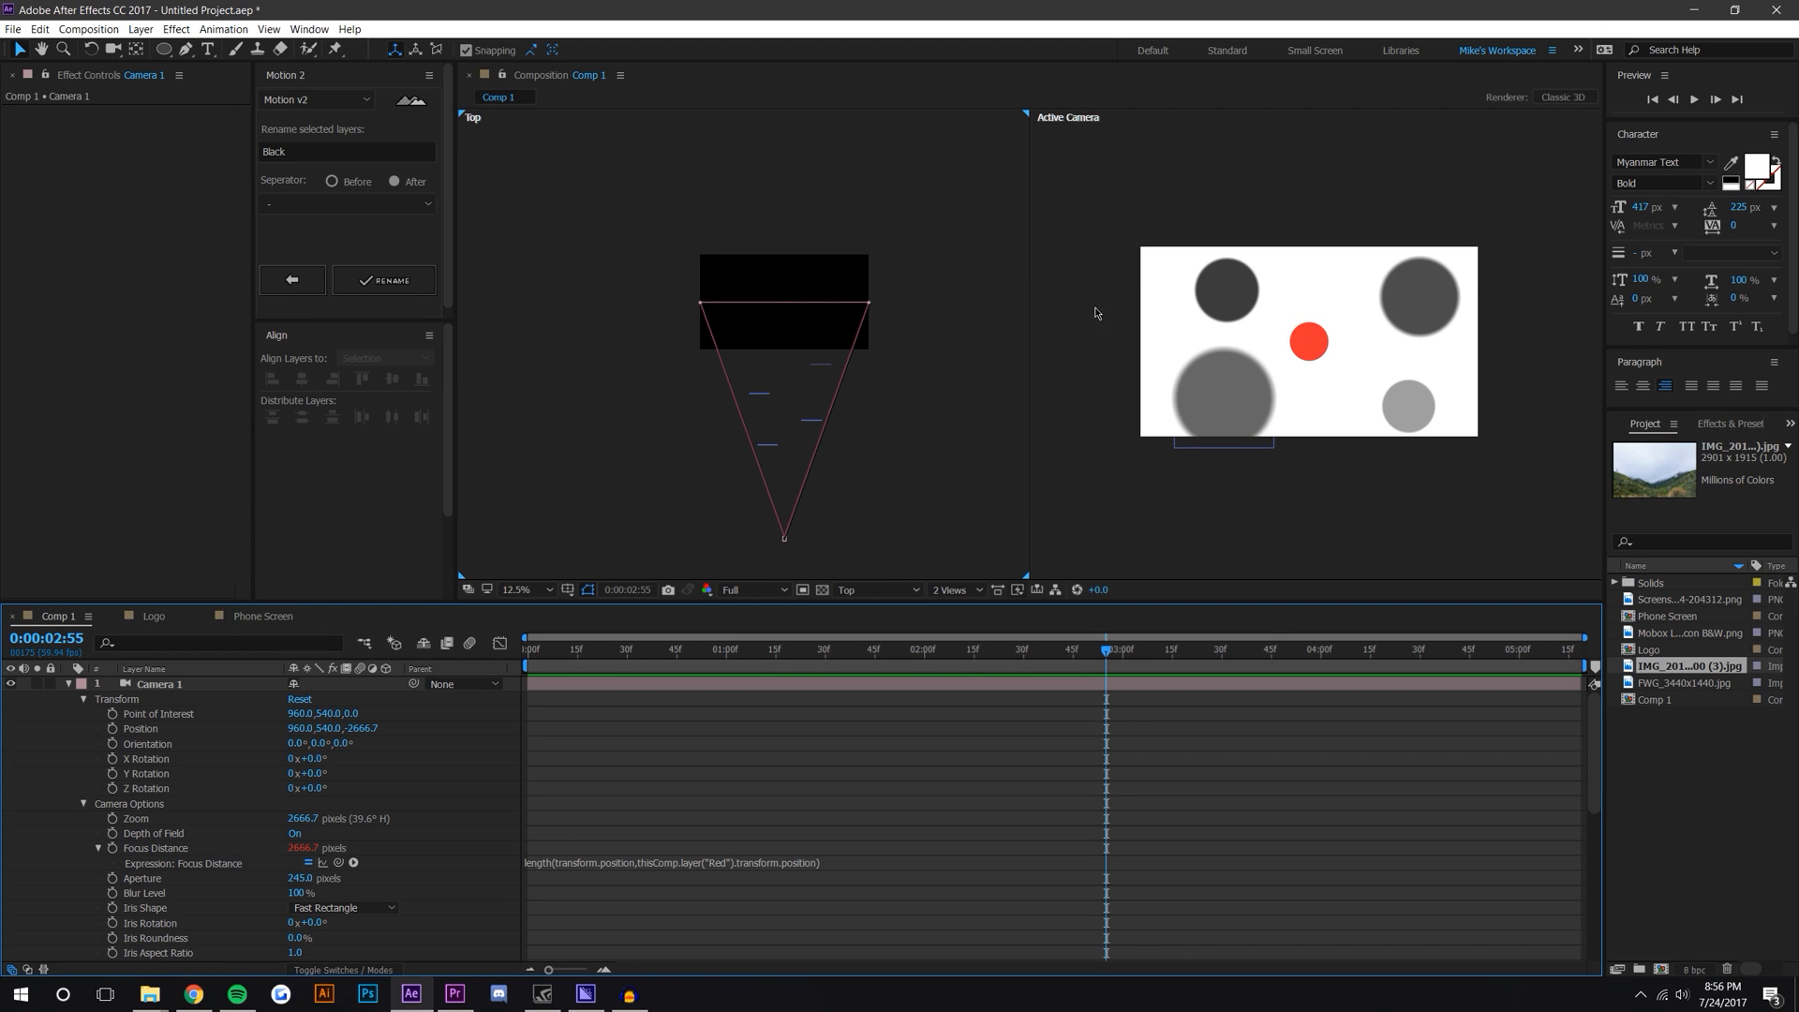
left_click(1321, 342)
key("period")
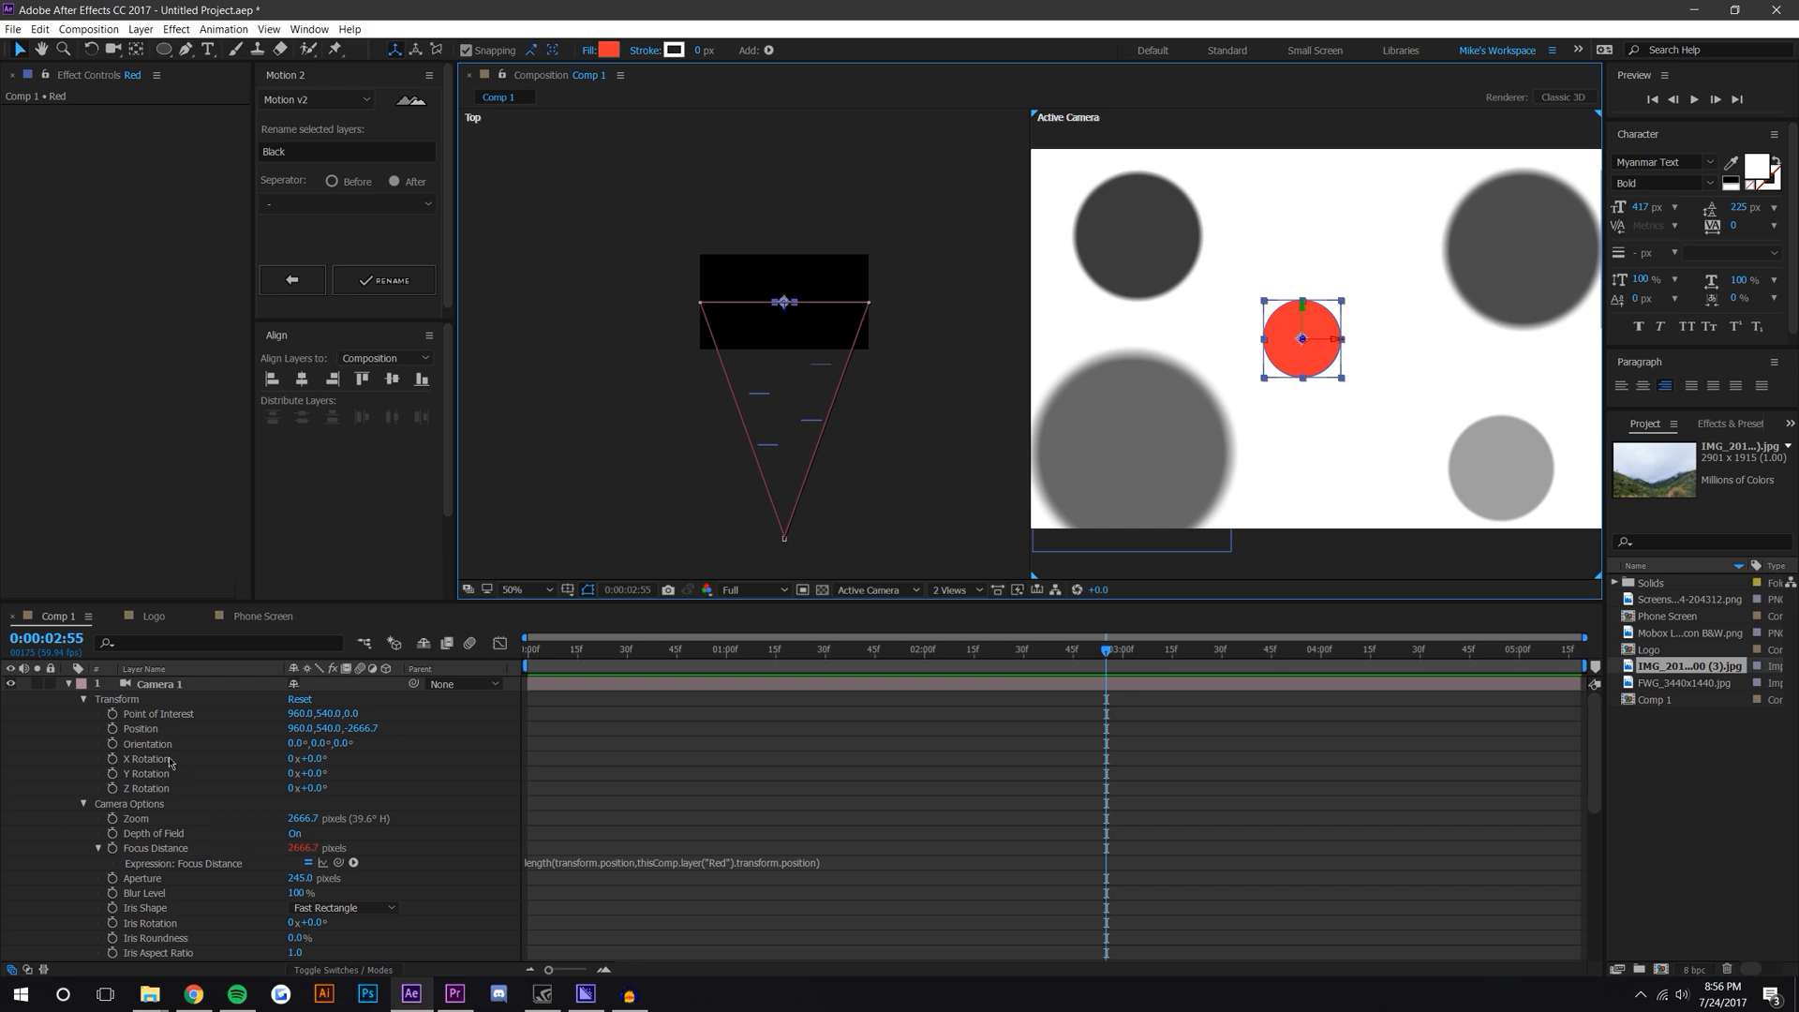
left_click(67, 685)
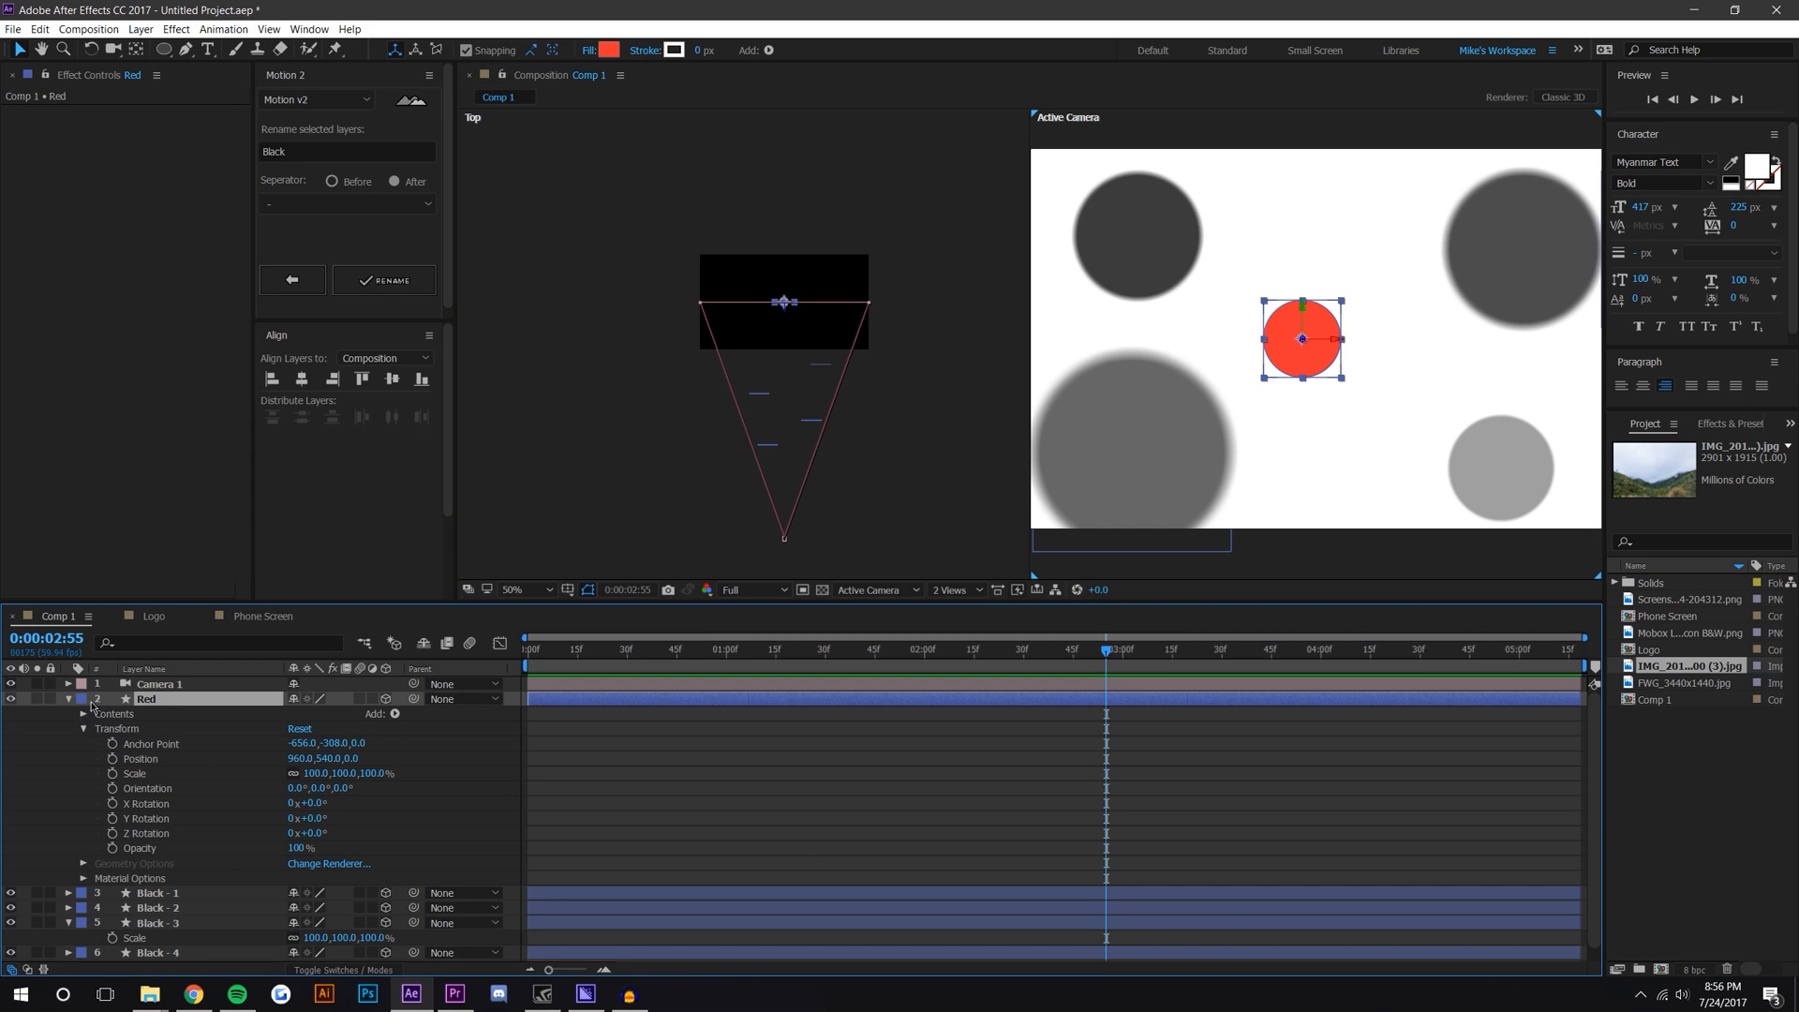
key("p")
left_click_drag(746, 656, 497, 652)
left_click(113, 713)
Step: At 0:00:03:00, move the Red circle toward the camera to a Z position of -1808
left_click_drag(666, 651, 1123, 686)
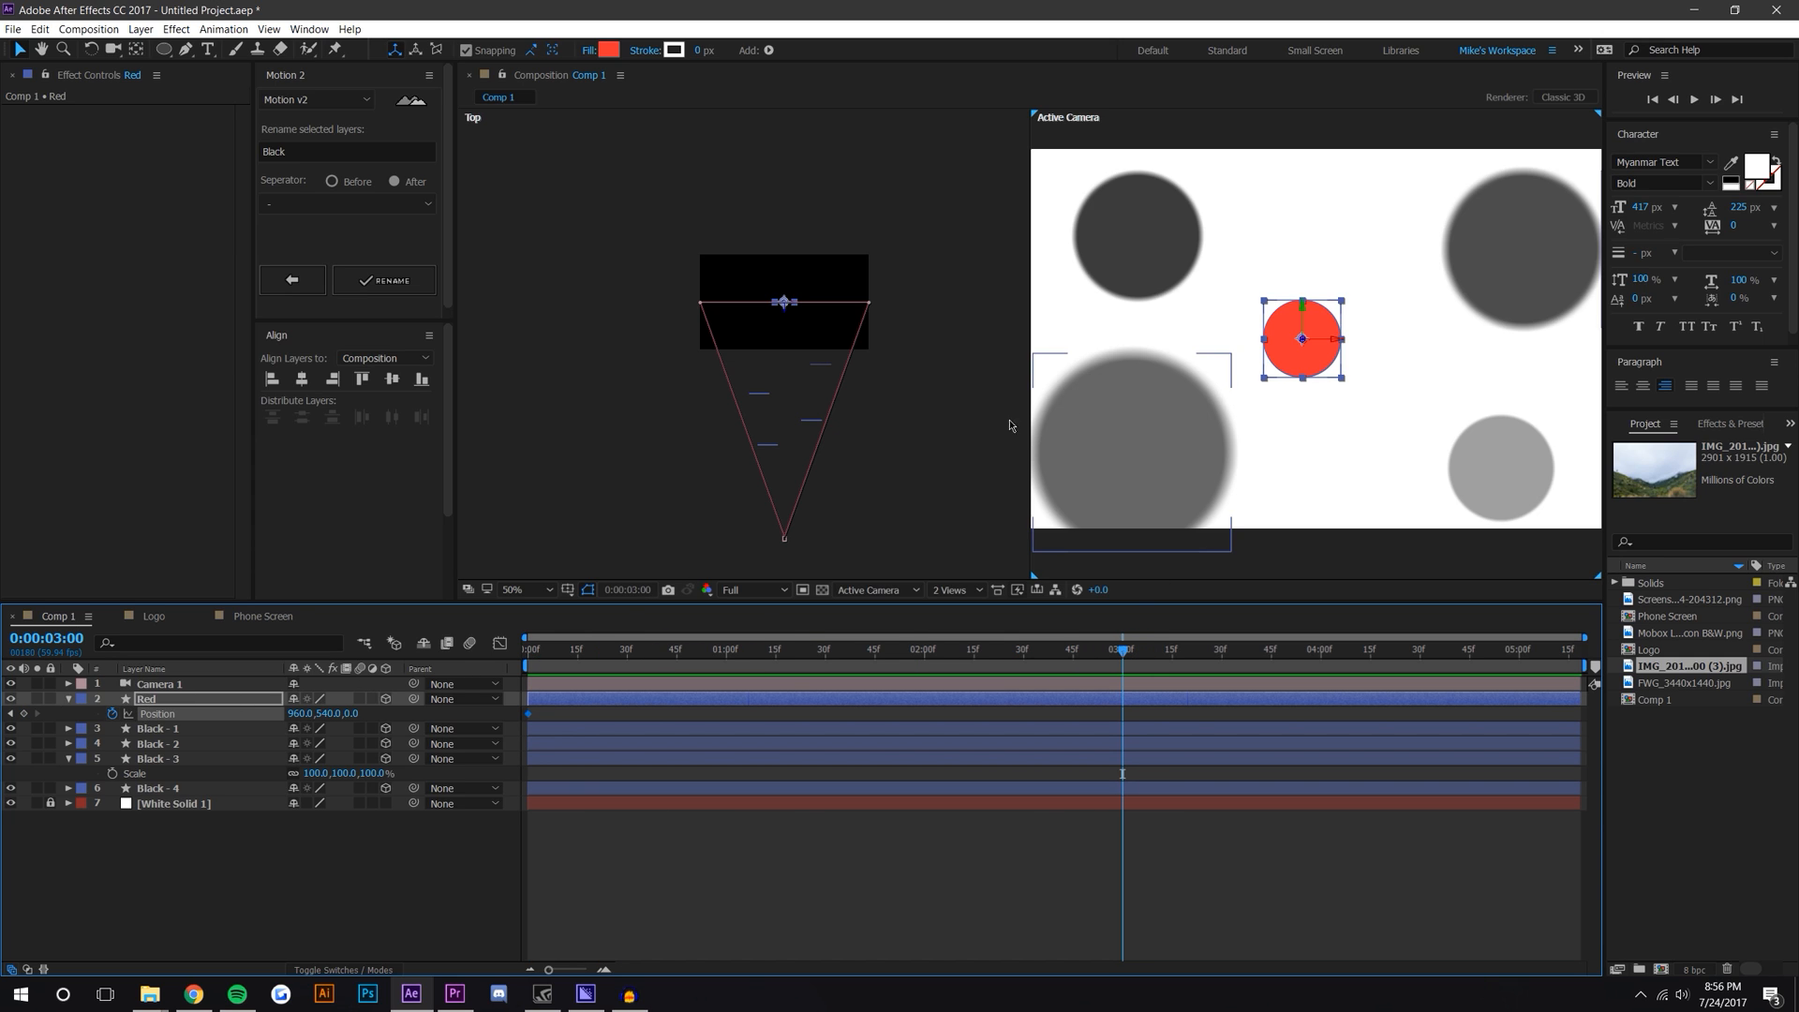
left_click_drag(786, 321, 789, 482)
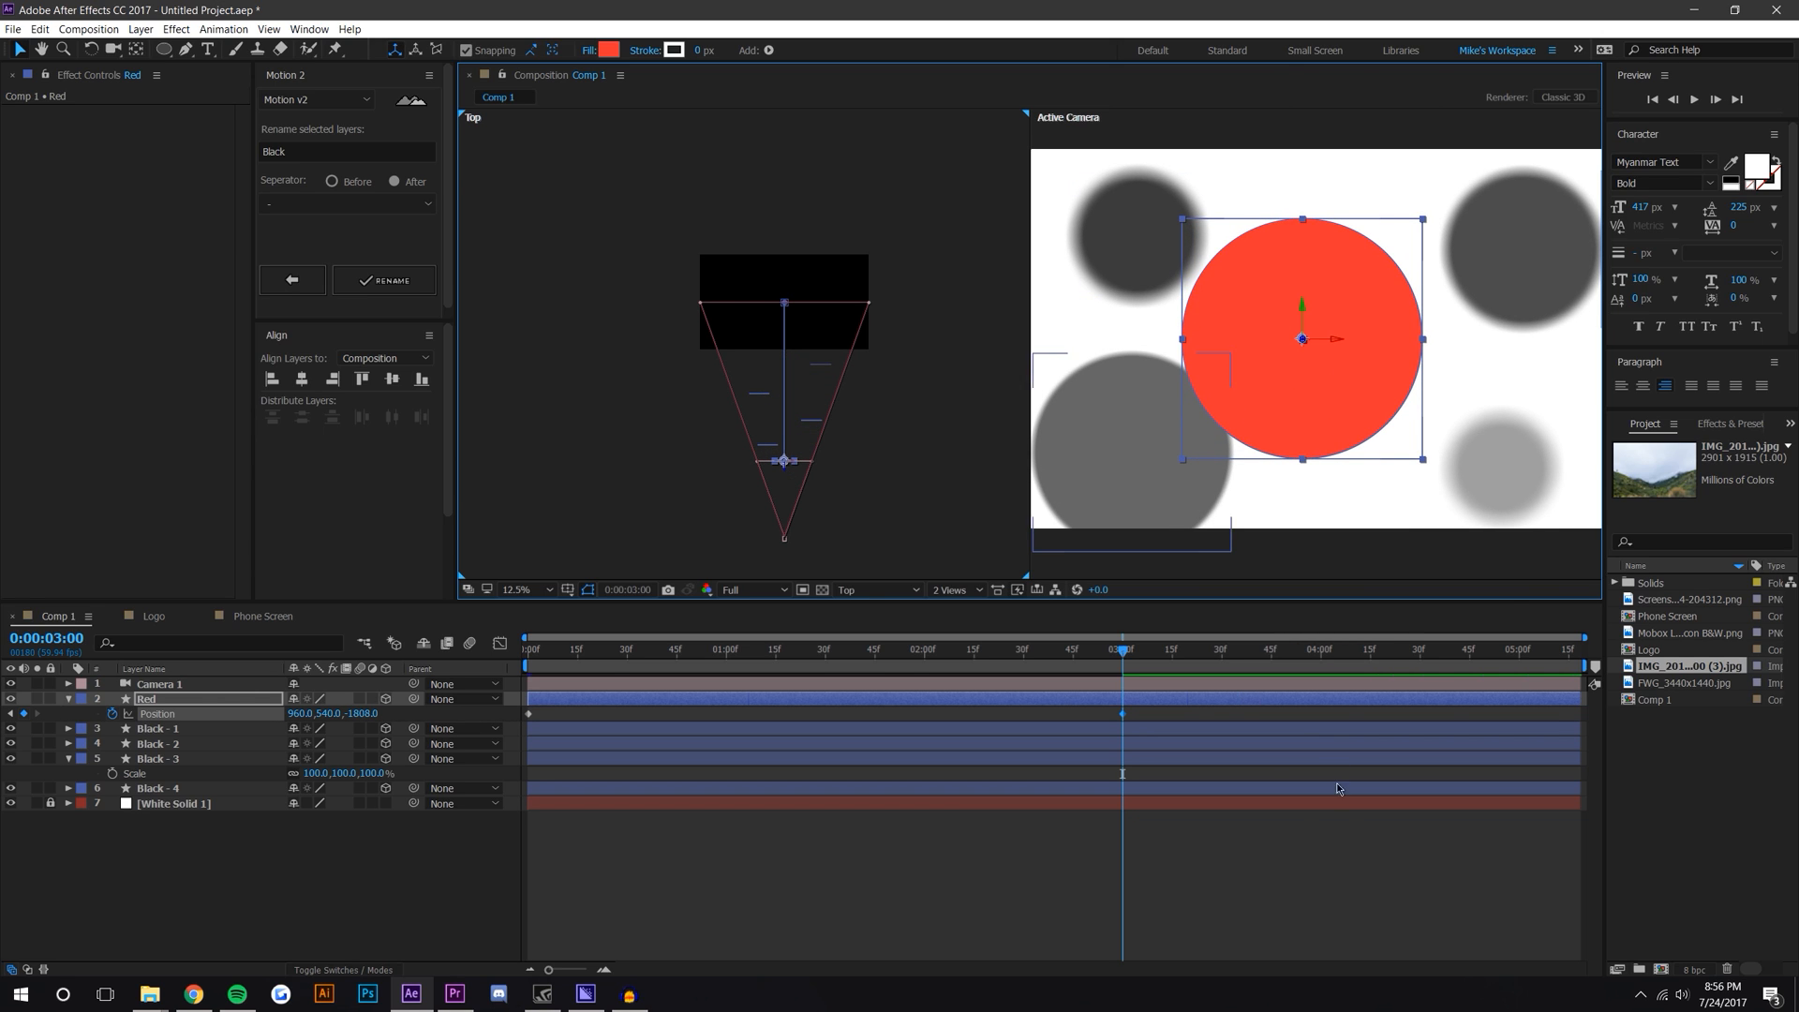
left_click(1317, 845)
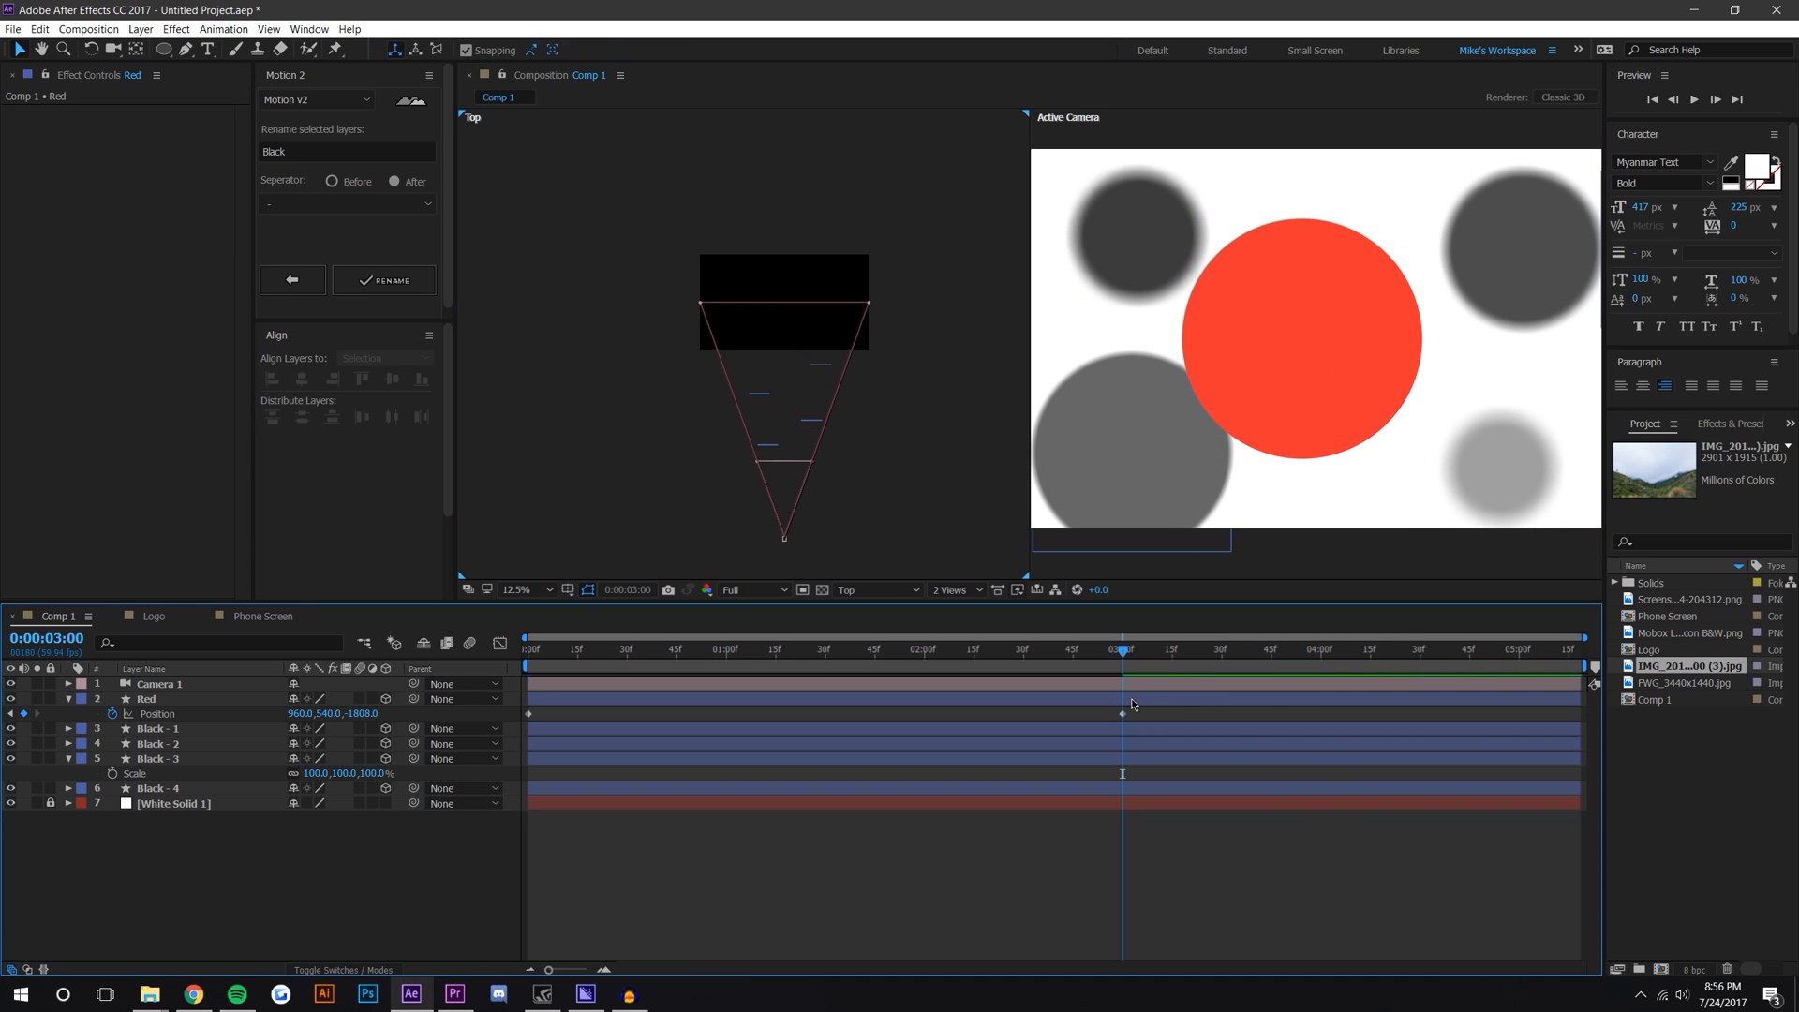
Step: Preview the Red circle's animation by playing and scrubbing the timeline
left_click_drag(1124, 652, 575, 668)
key("Home")
key("space")
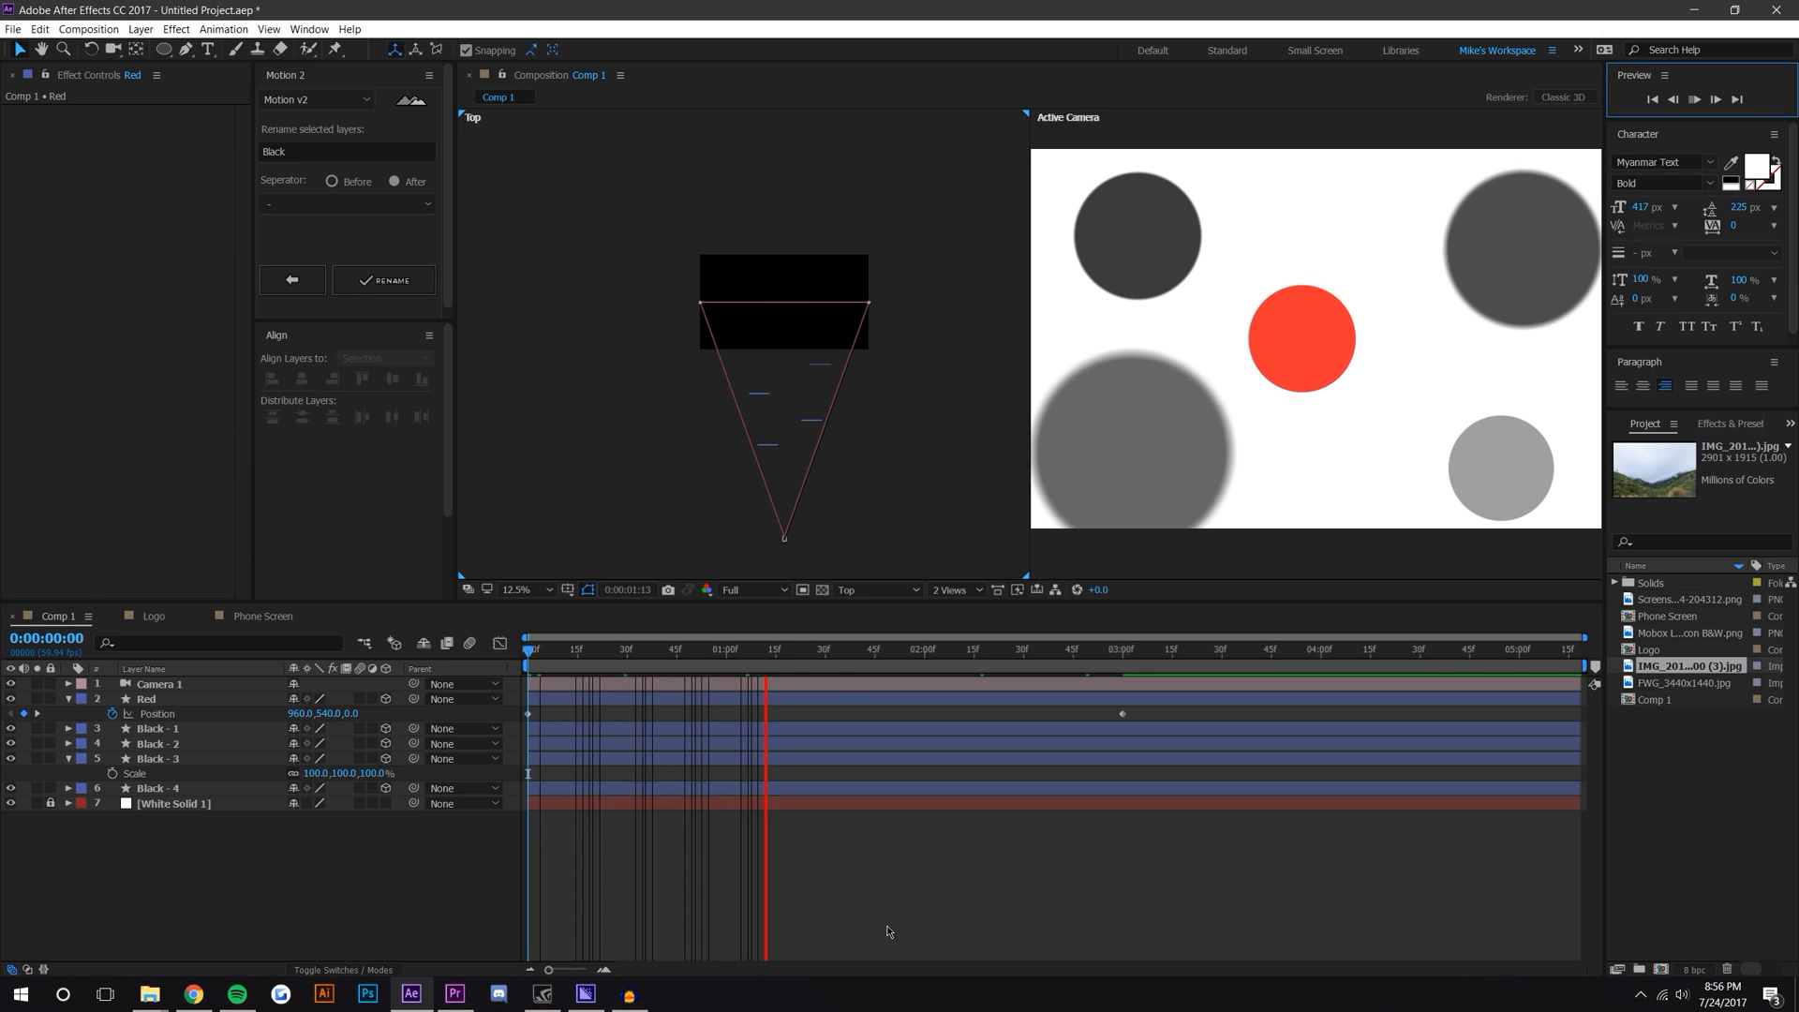
key("space")
left_click_drag(685, 649, 779, 654)
scroll(833, 472, "up", 2)
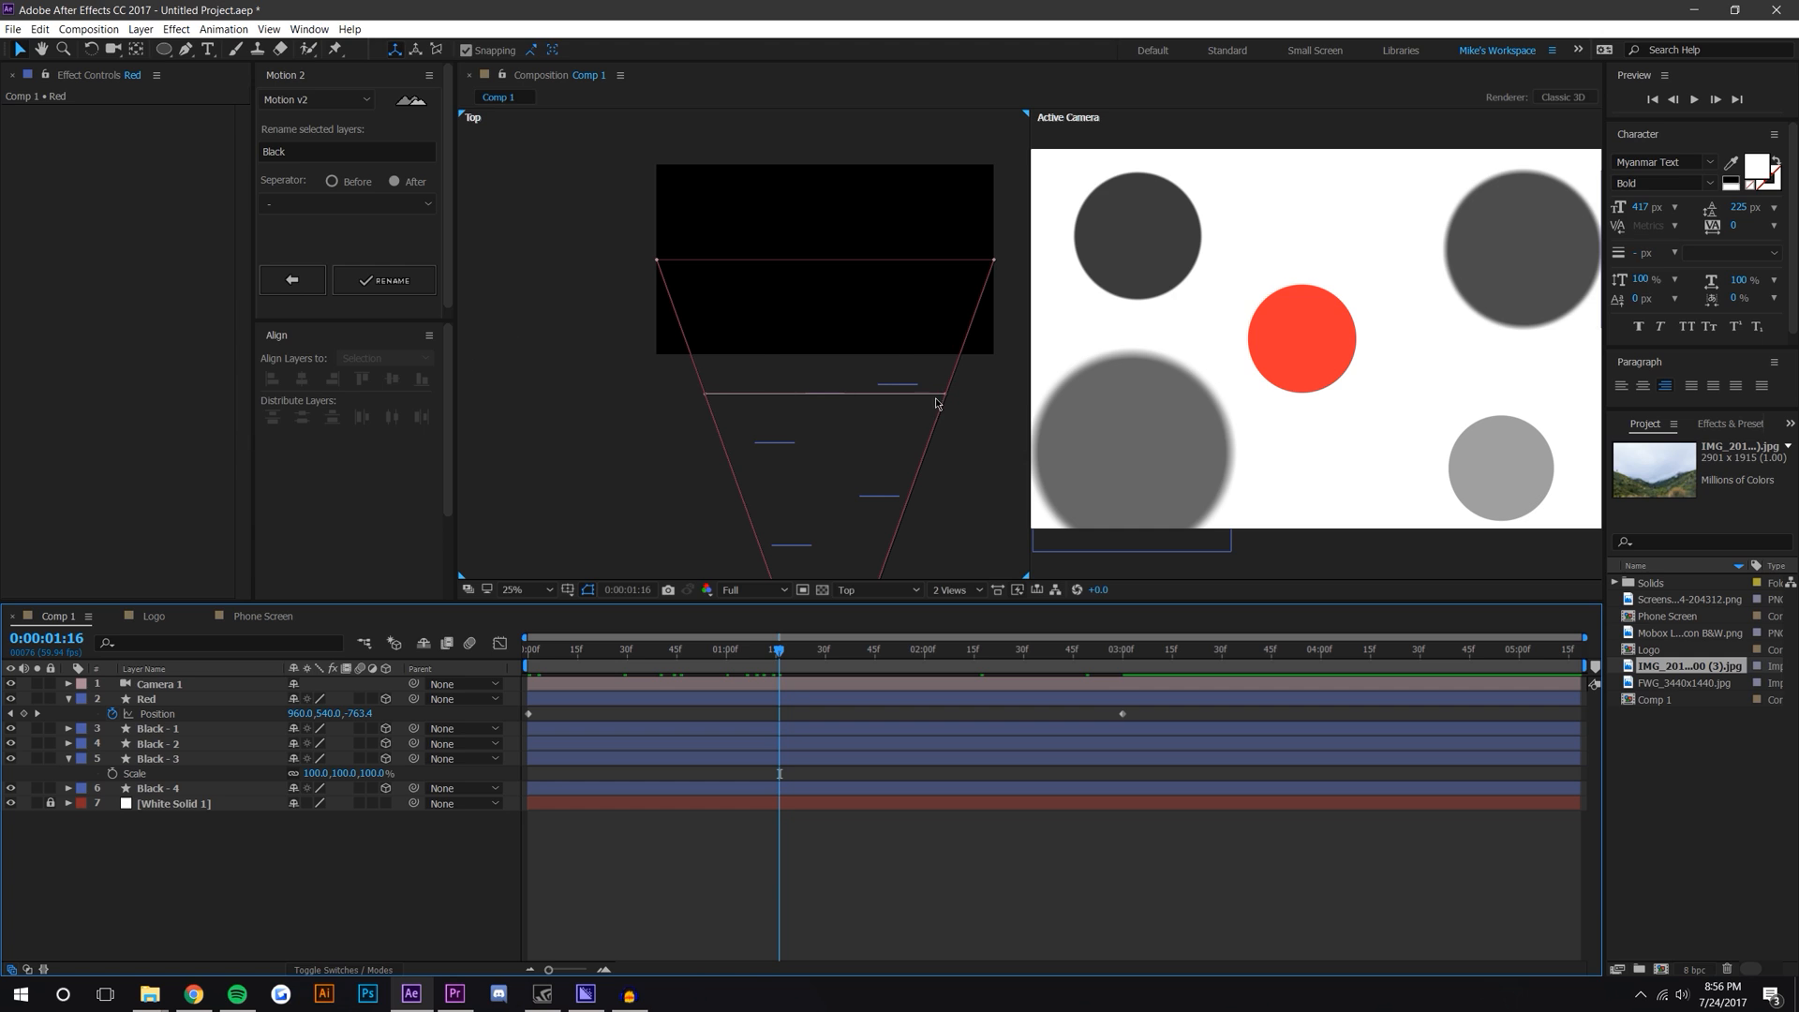
scroll(936, 404, "down", 1)
left_click_drag(729, 649, 1075, 668)
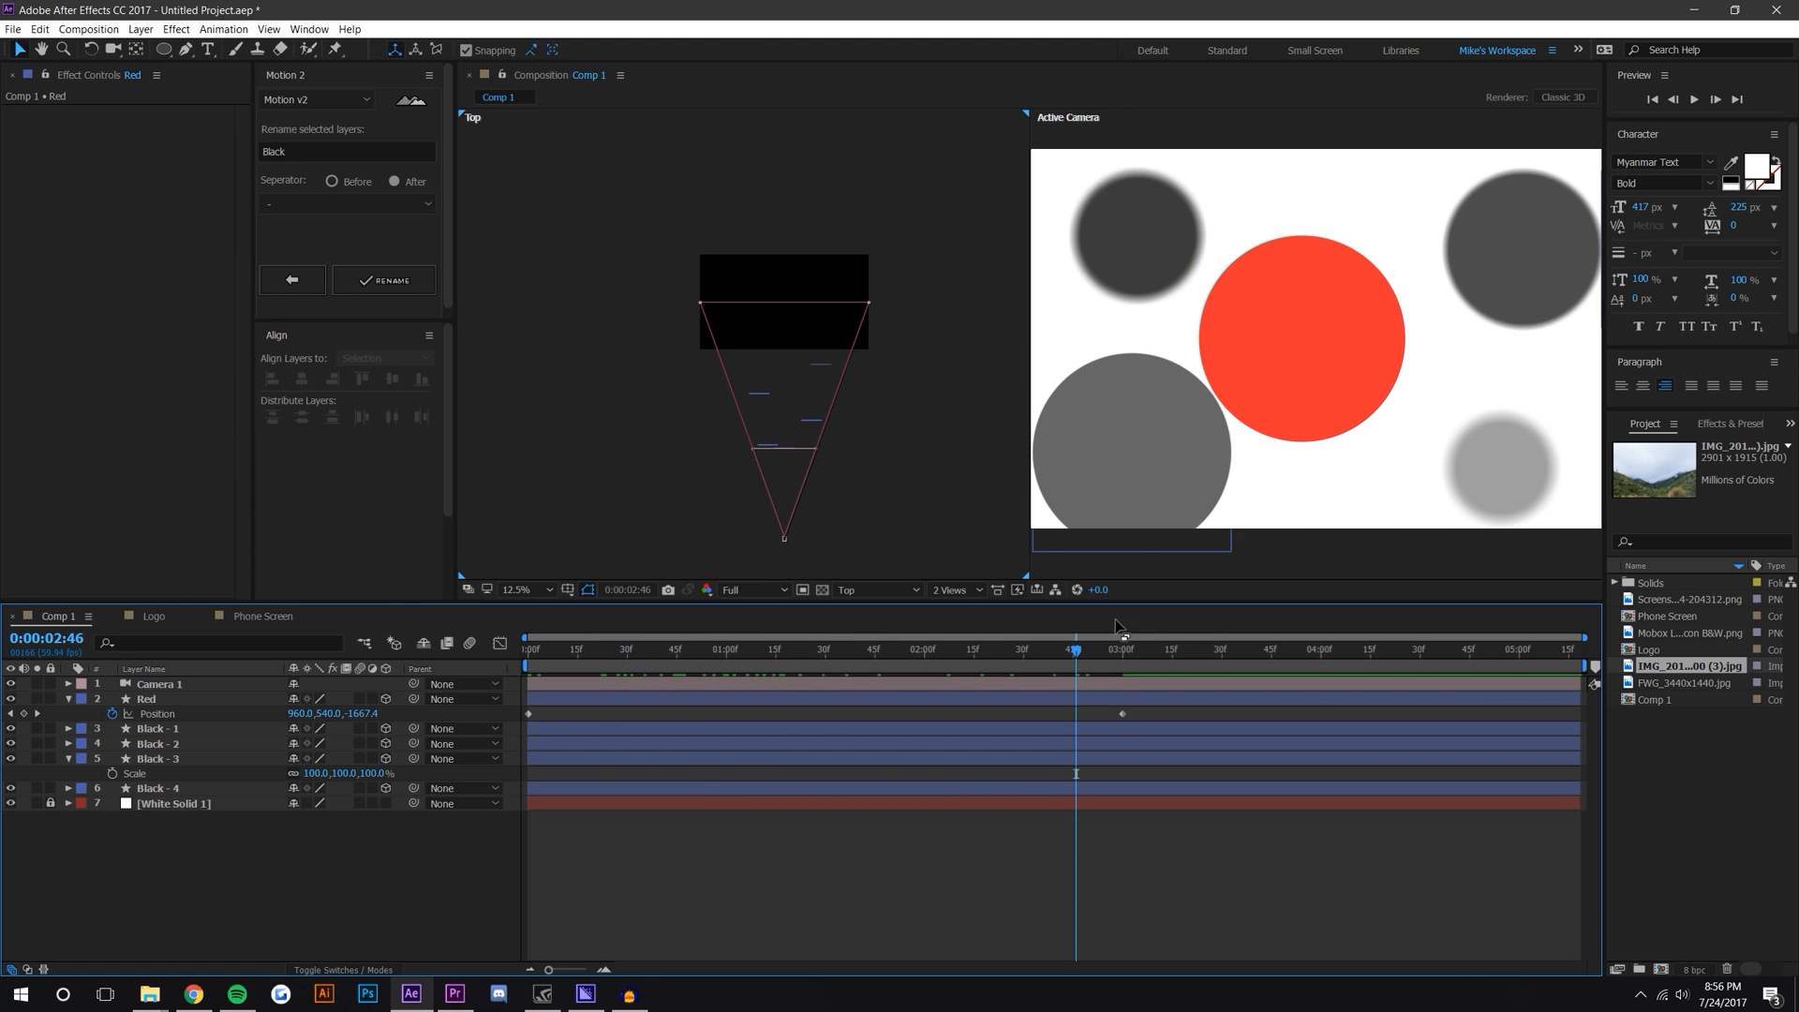
Step: Switch the viewer back to a single view and return the time indicator to the start
left_click(955, 591)
left_click(966, 613)
left_click_drag(1077, 656, 553, 669)
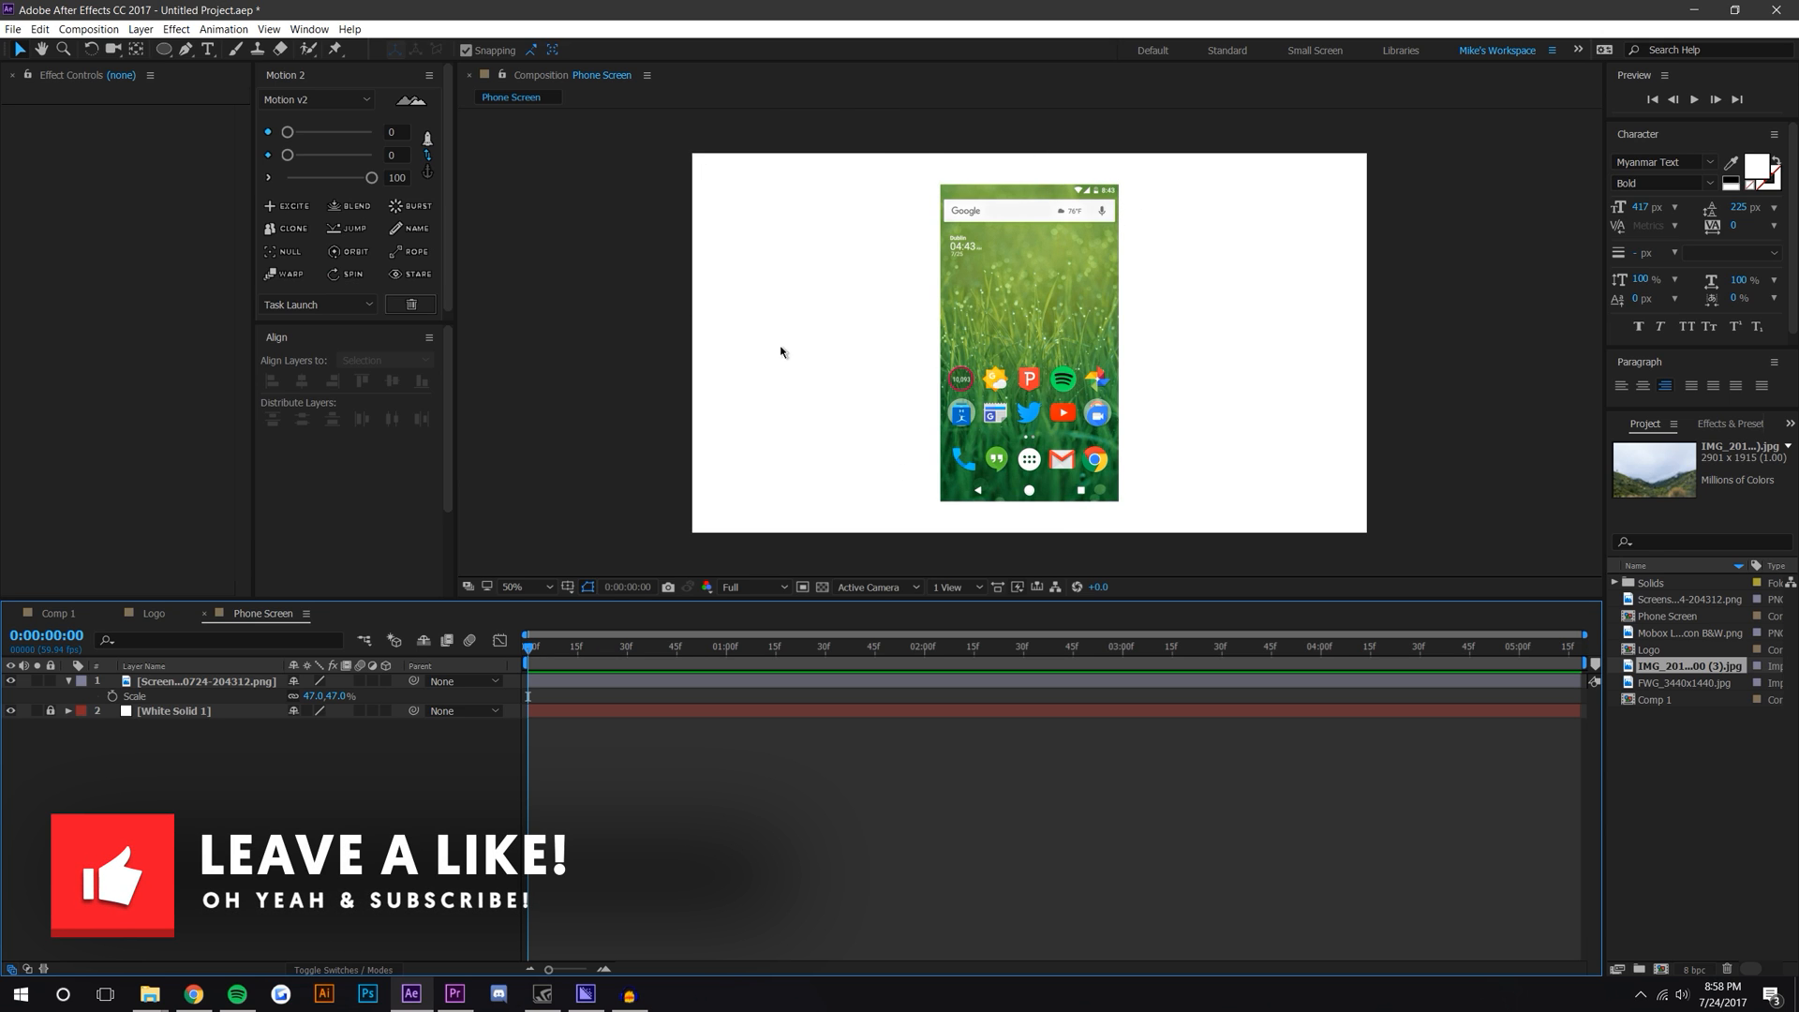
Step: Add a new camera layer to the Phone Screen composition with default settings
left_click(141, 29)
mouse_move(159, 48)
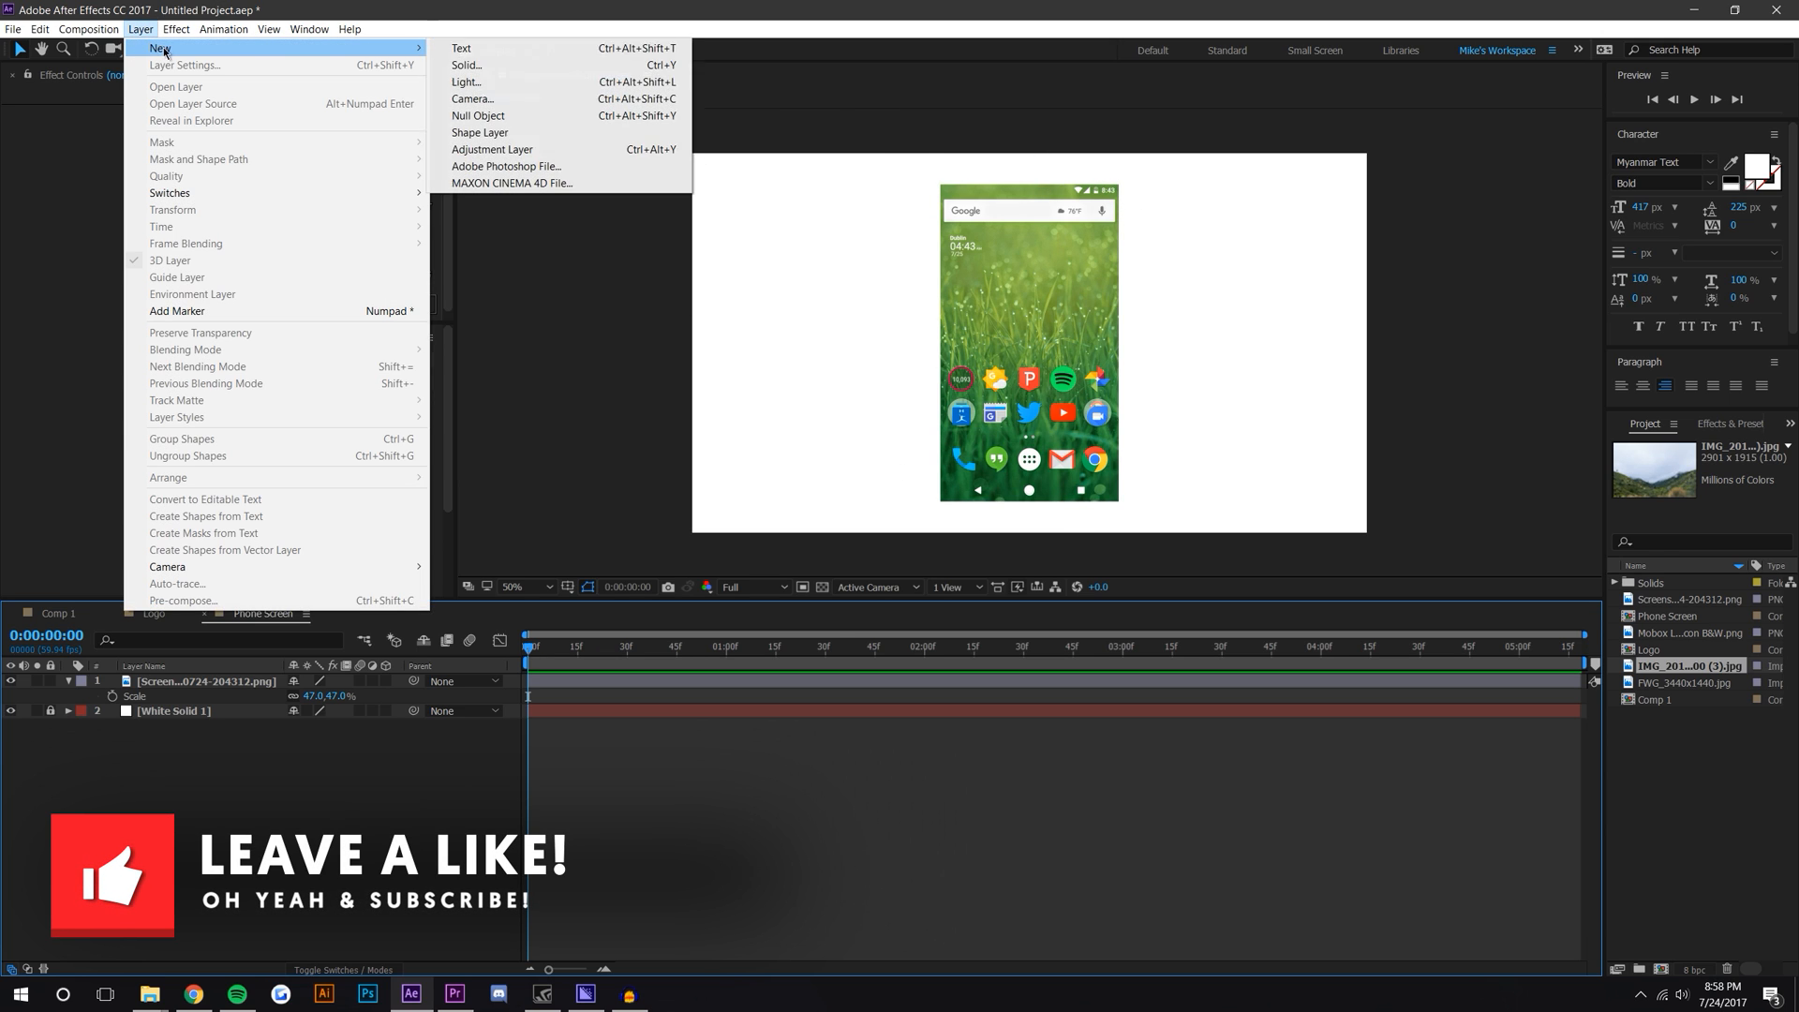
left_click(487, 98)
key("Return")
Step: Make the screenshot layer a 3D layer
left_click(417, 764)
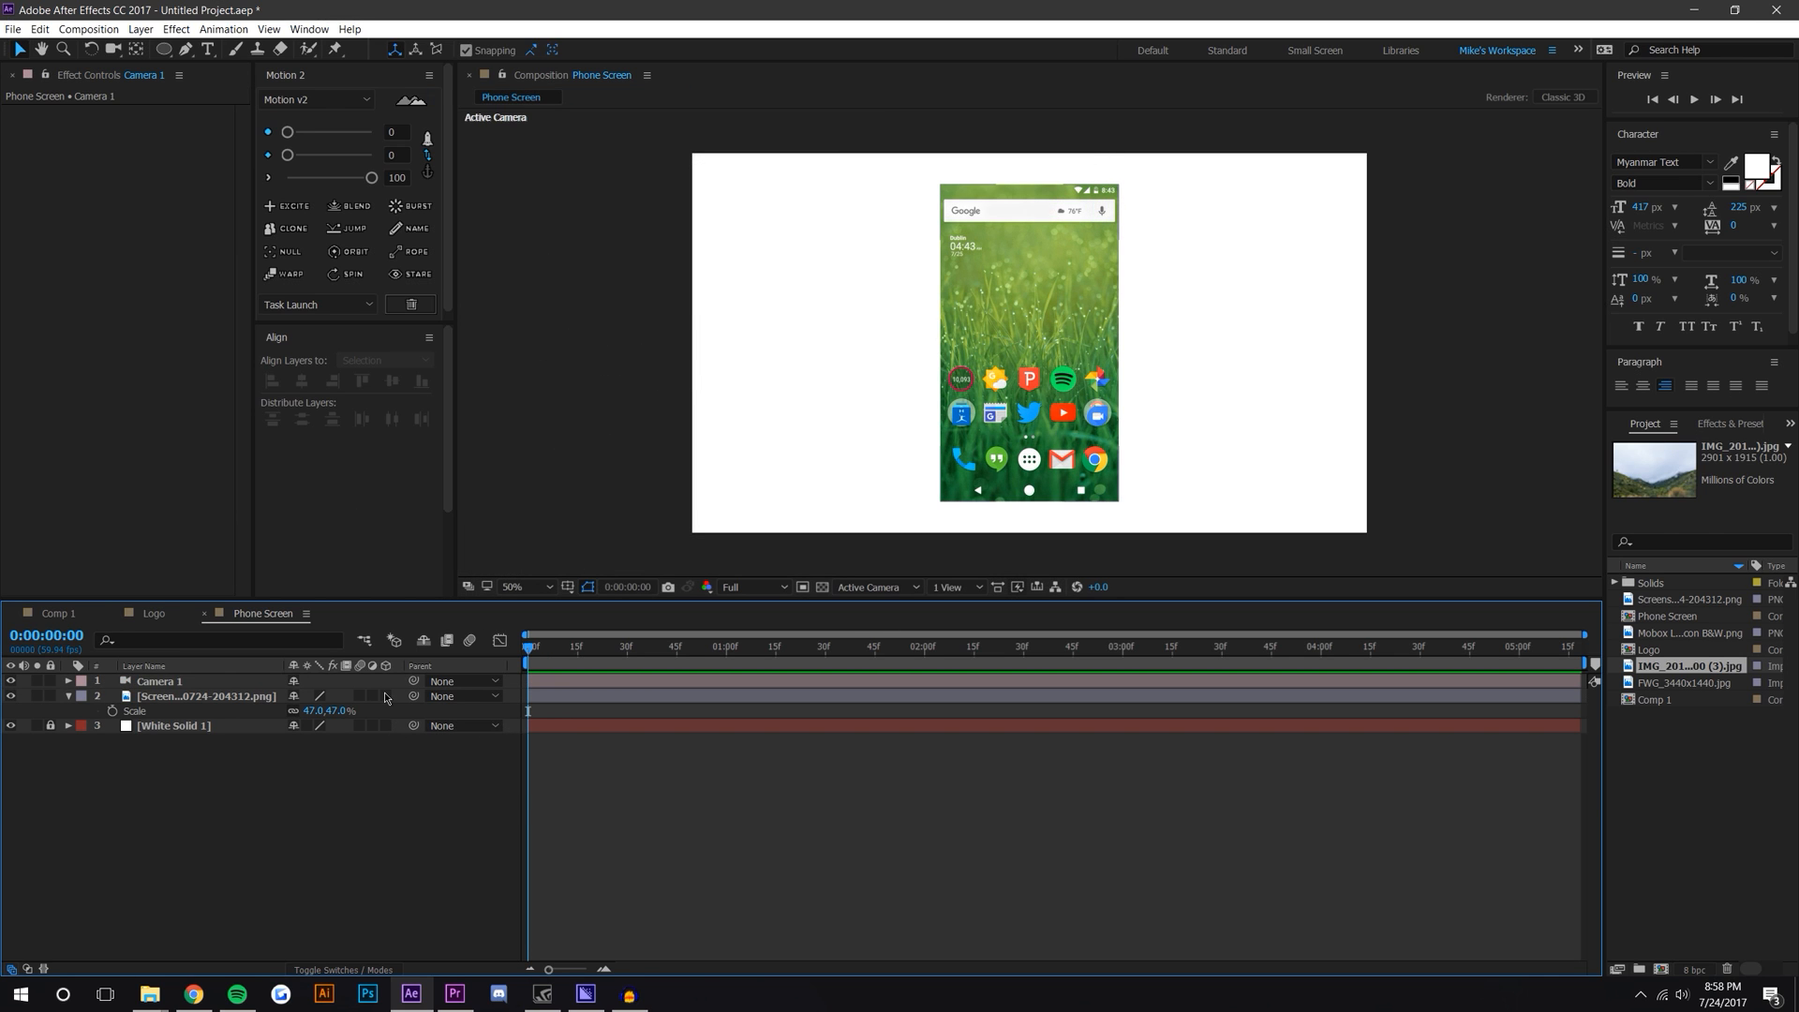
left_click(385, 696)
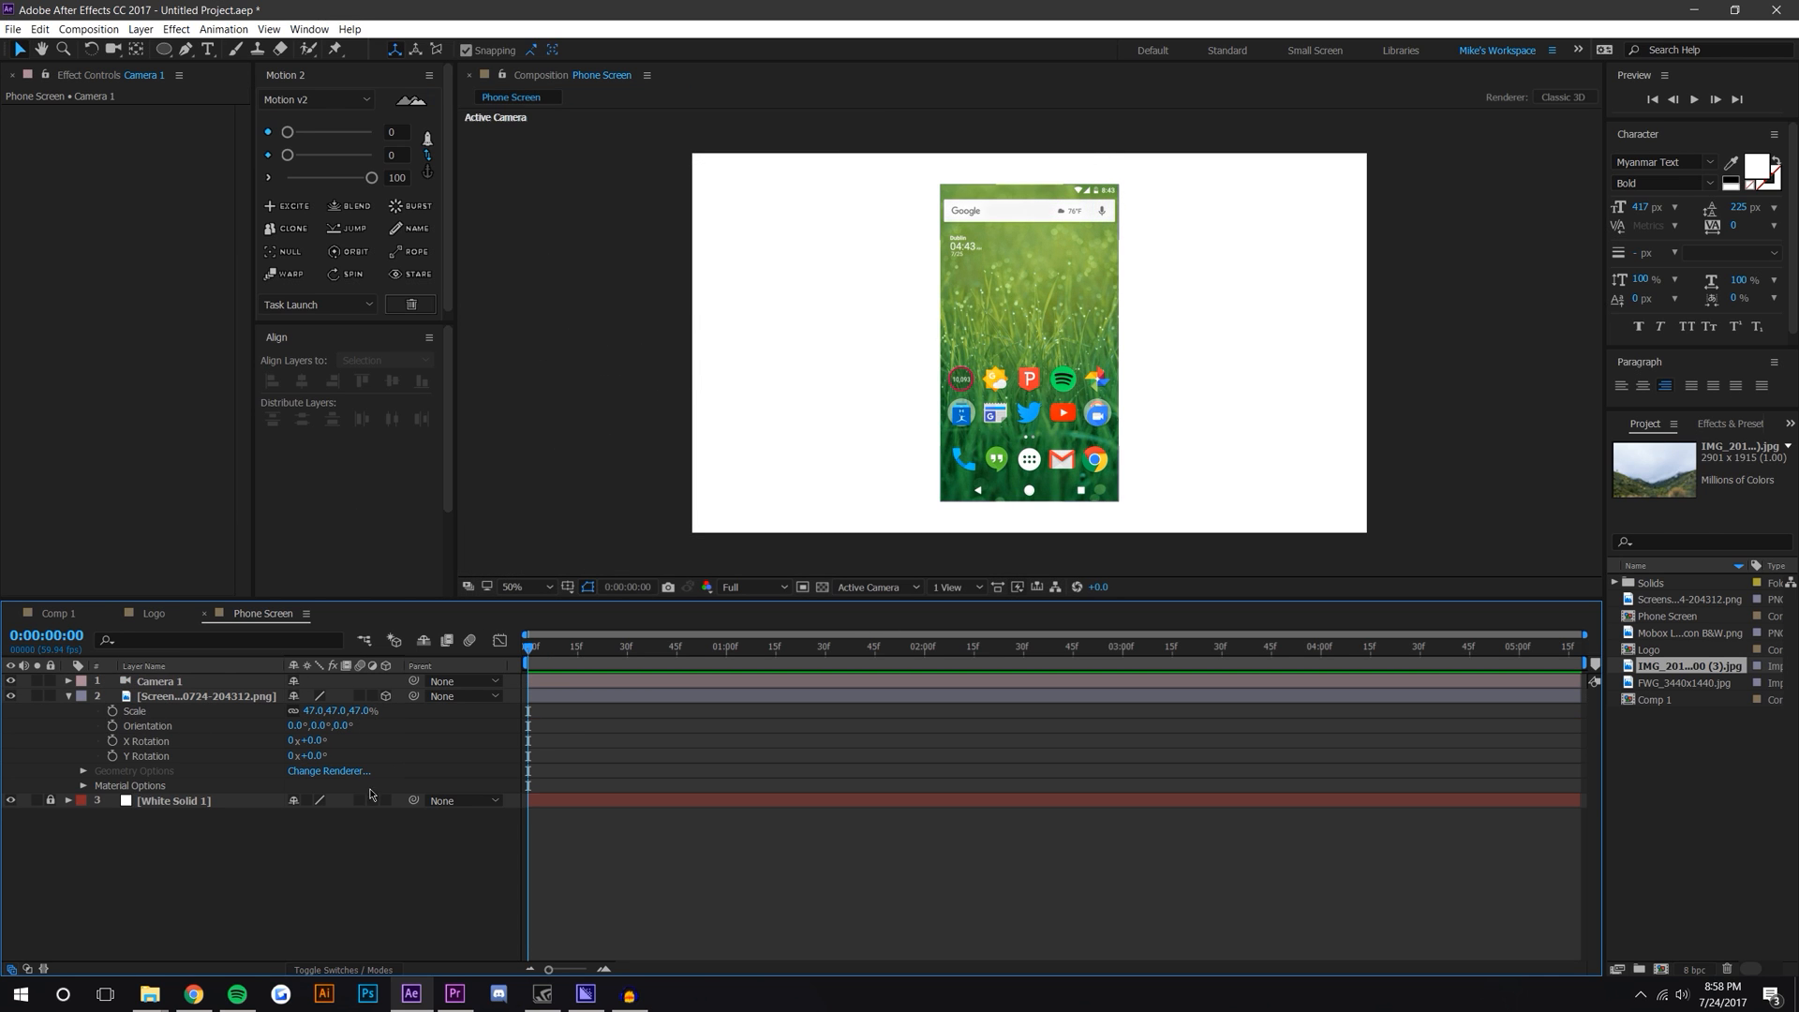
Step: Rename the screenshot layer to Screen
left_click(69, 697)
left_click(198, 697)
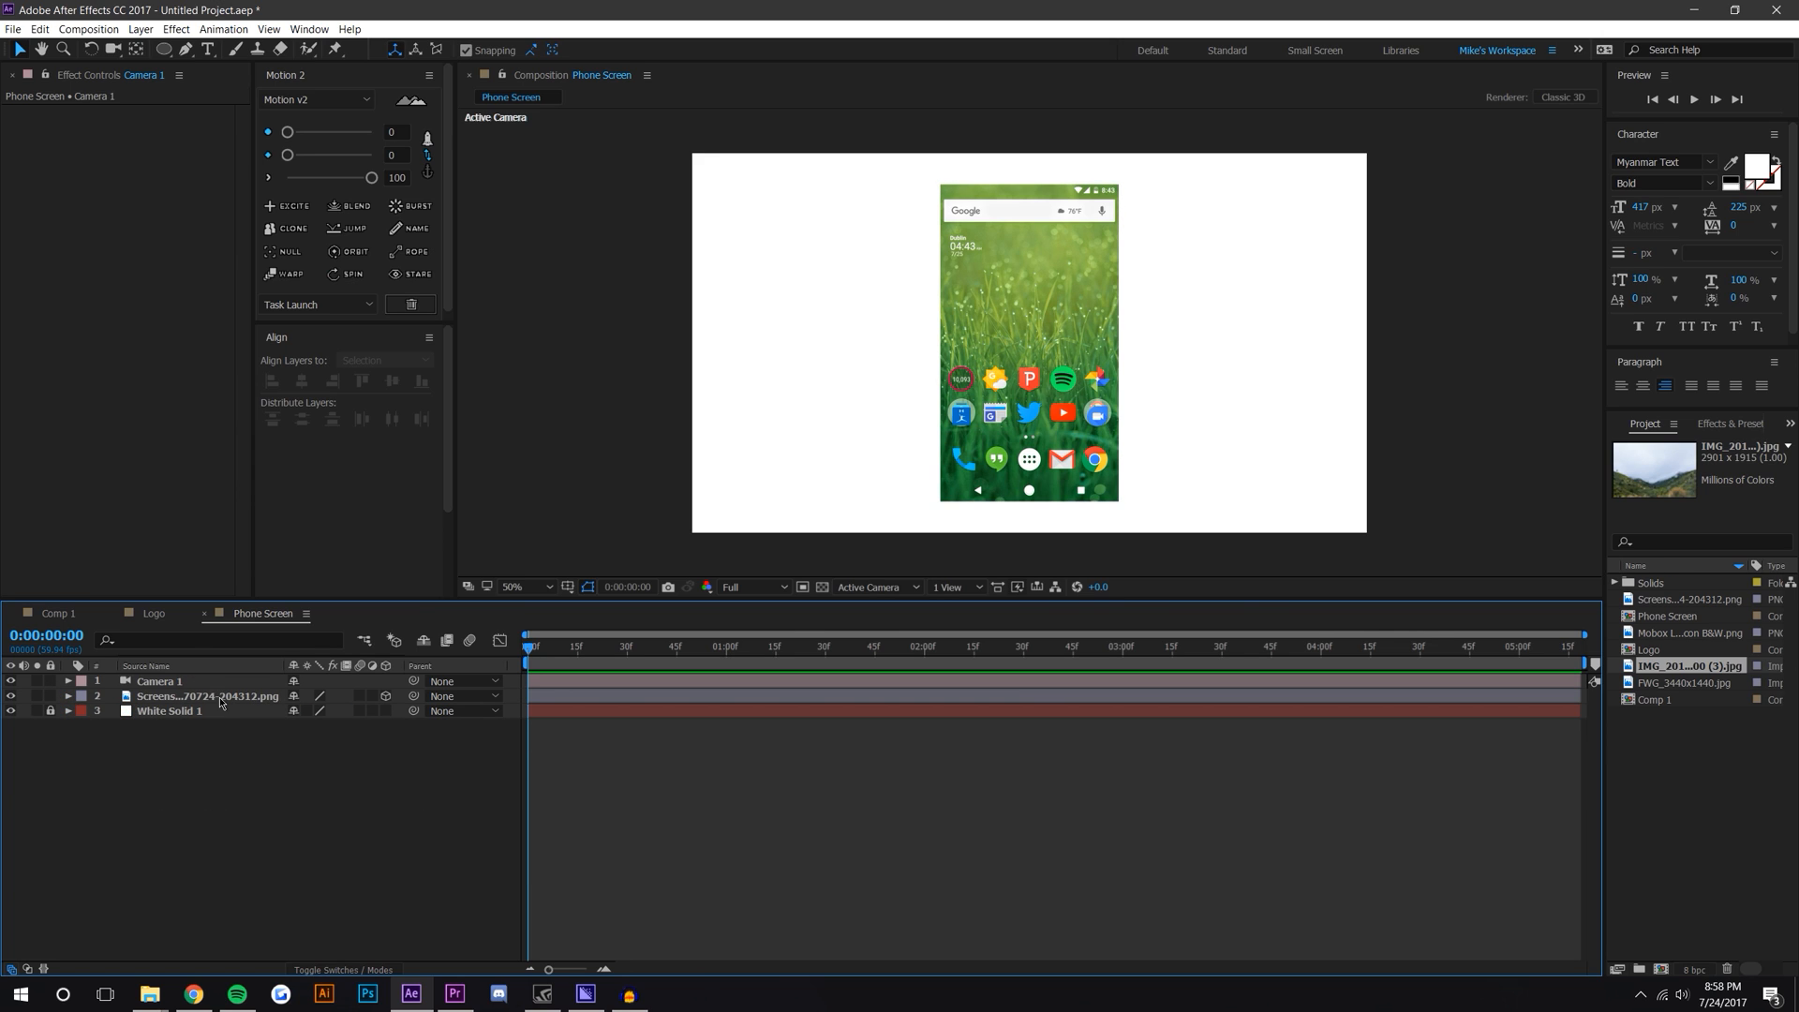
right_click(208, 697)
left_click(230, 686)
right_click(192, 702)
left_click(204, 693)
type("Screen")
key("Return")
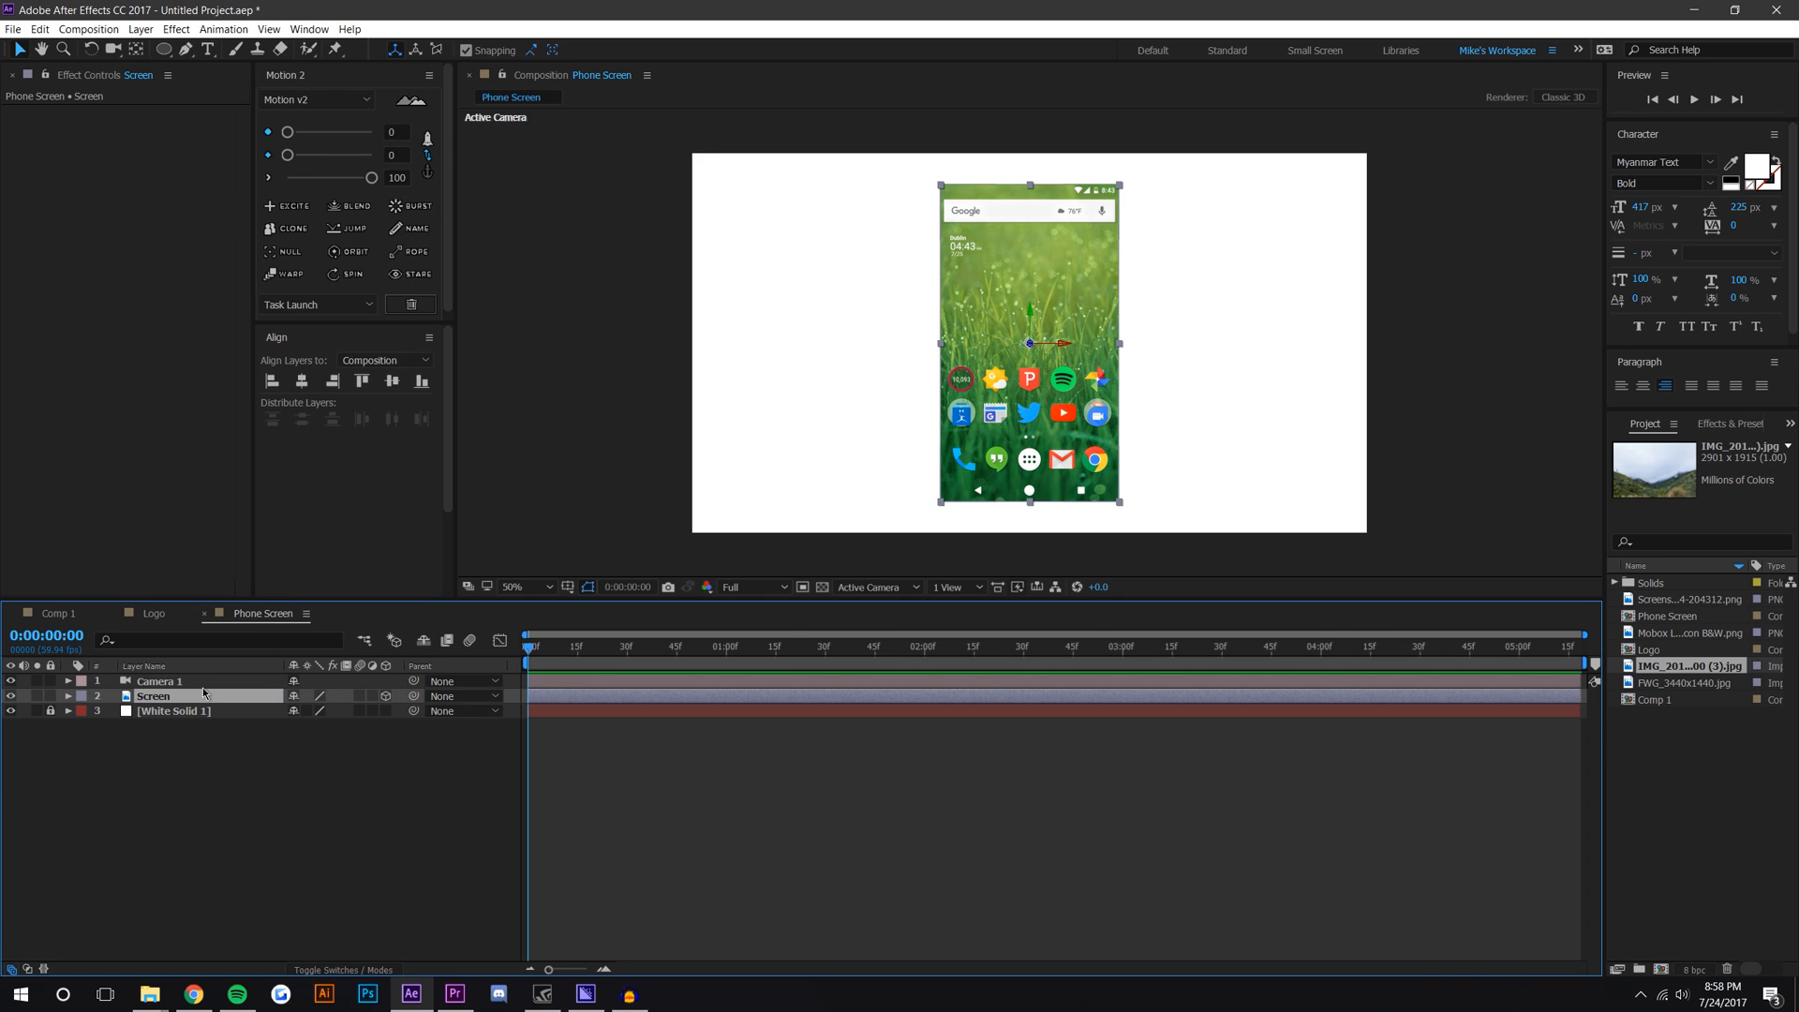
Step: Expand the new Camera 1's camera options and turn Depth of Field on
left_click(225, 798)
left_click(202, 683)
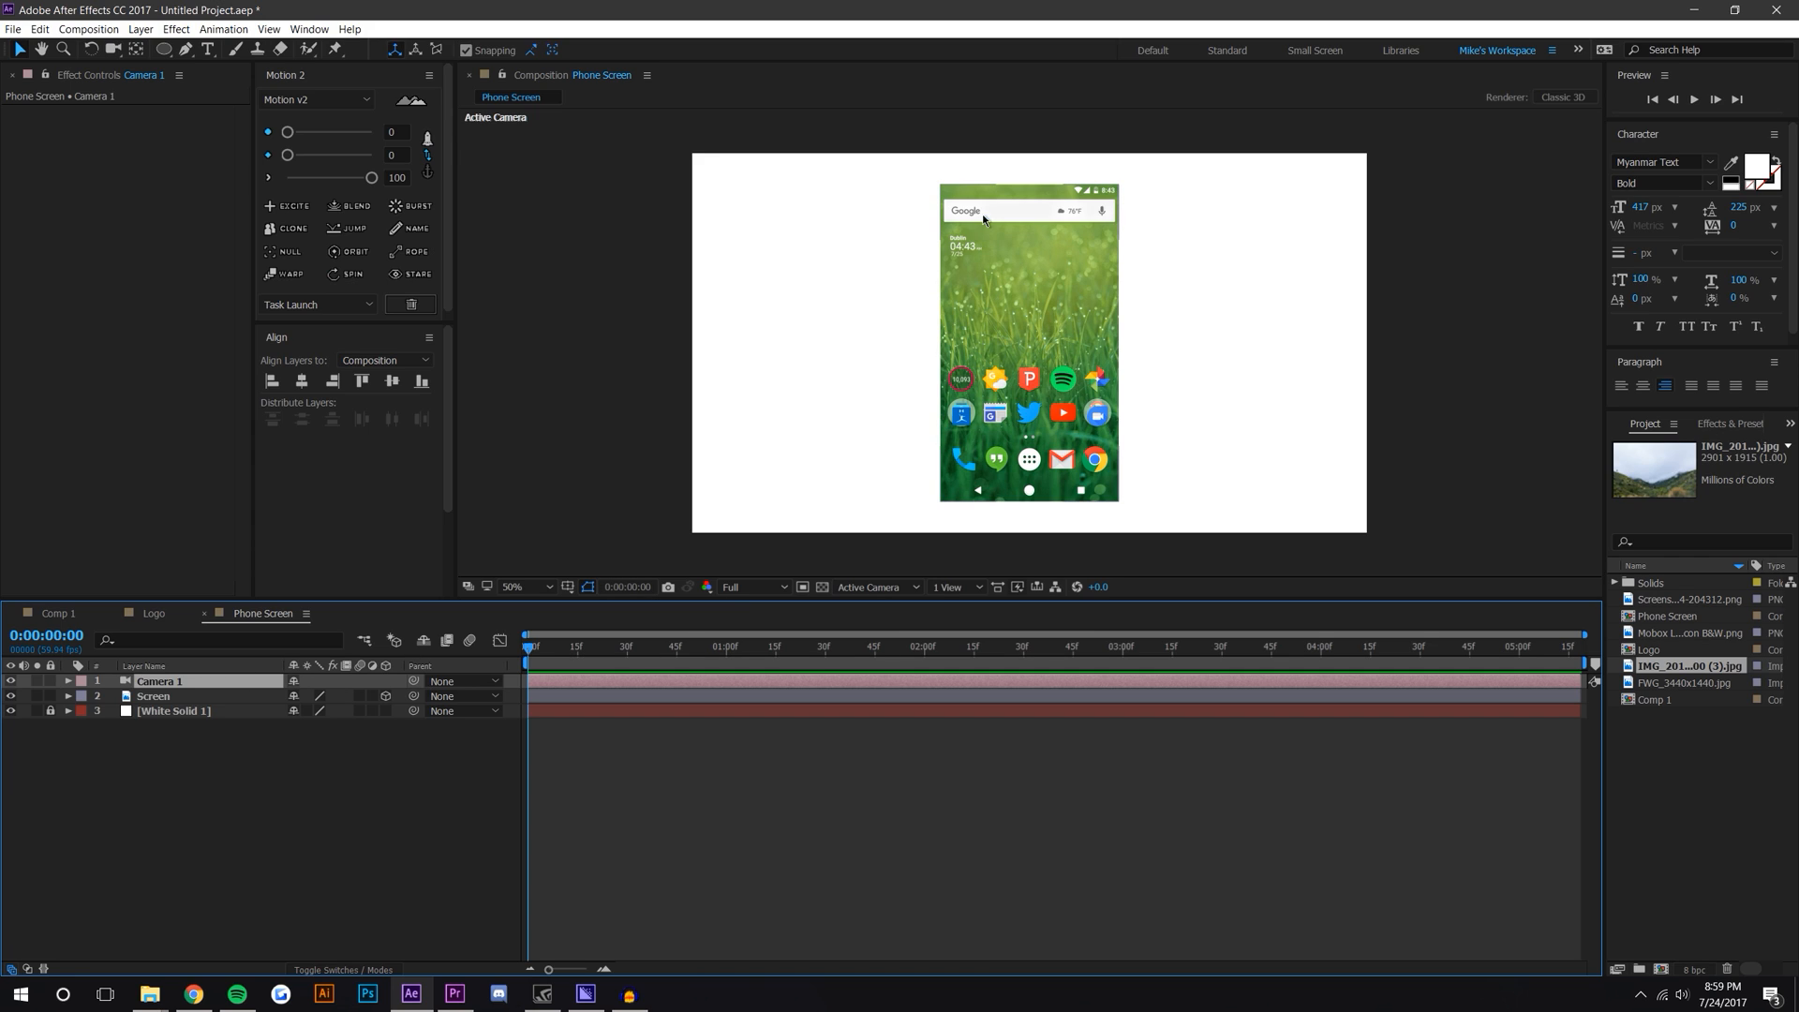
left_click(67, 682)
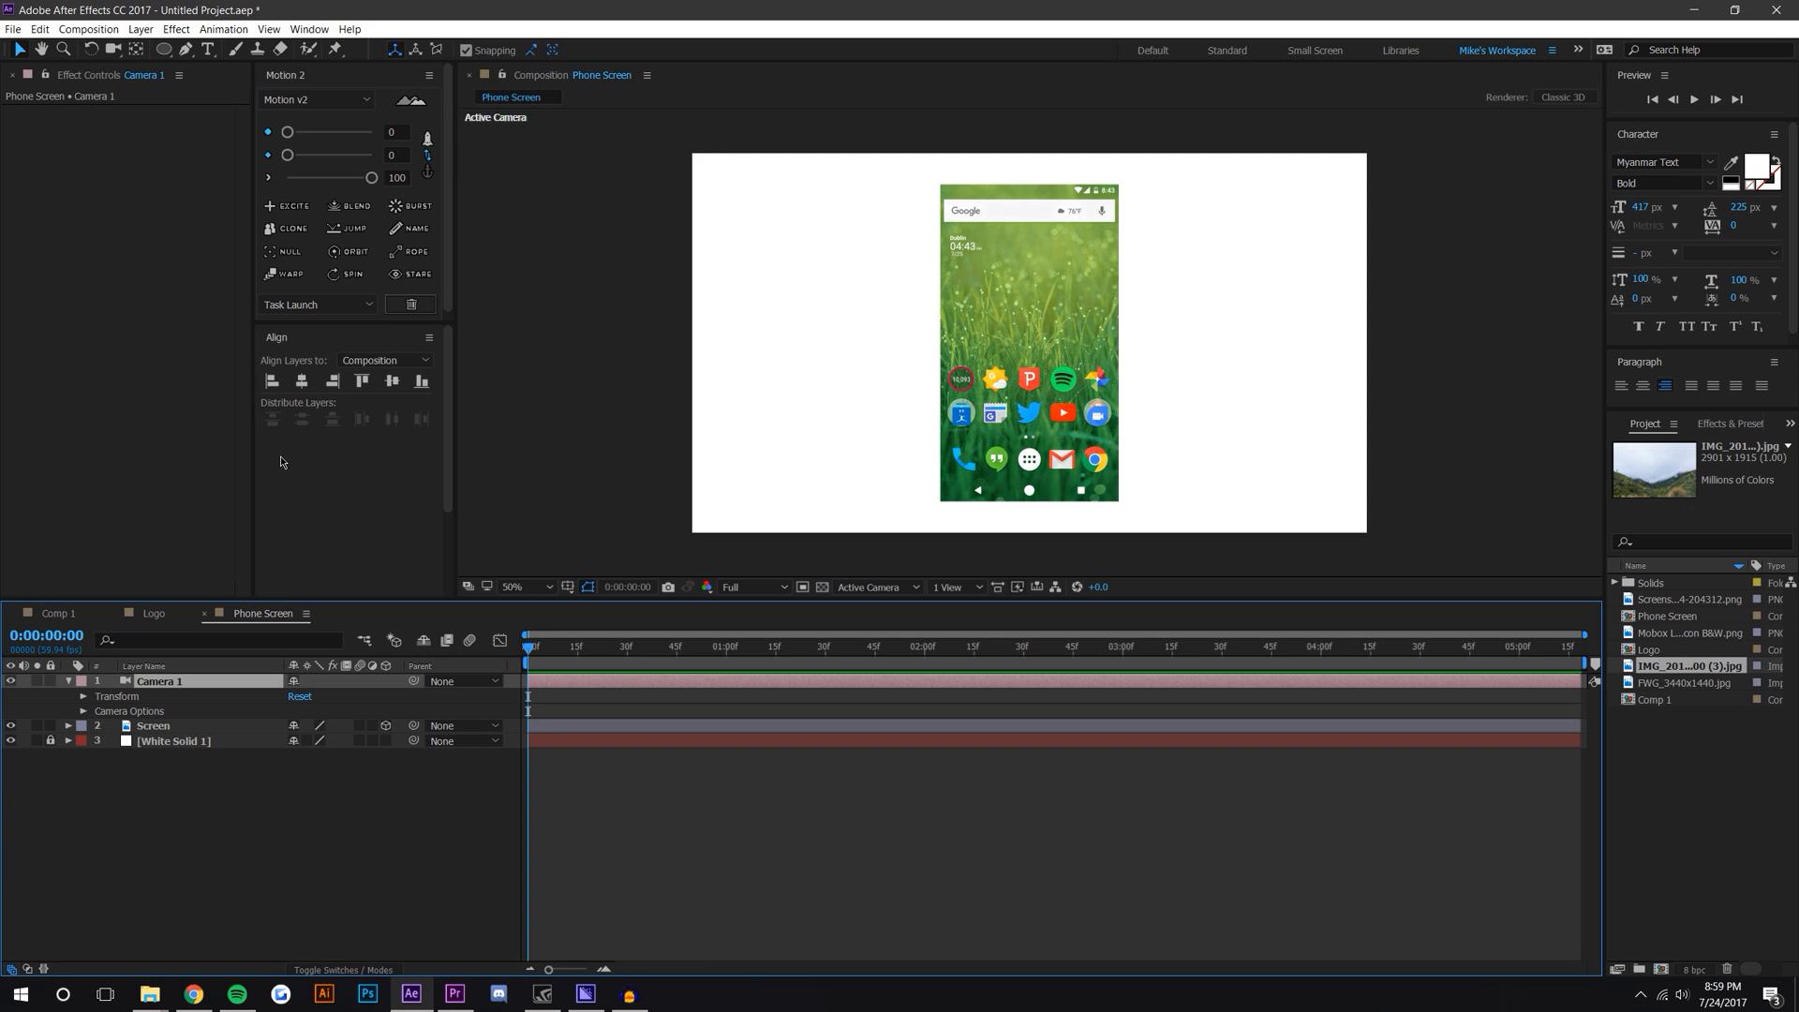
left_click(84, 697)
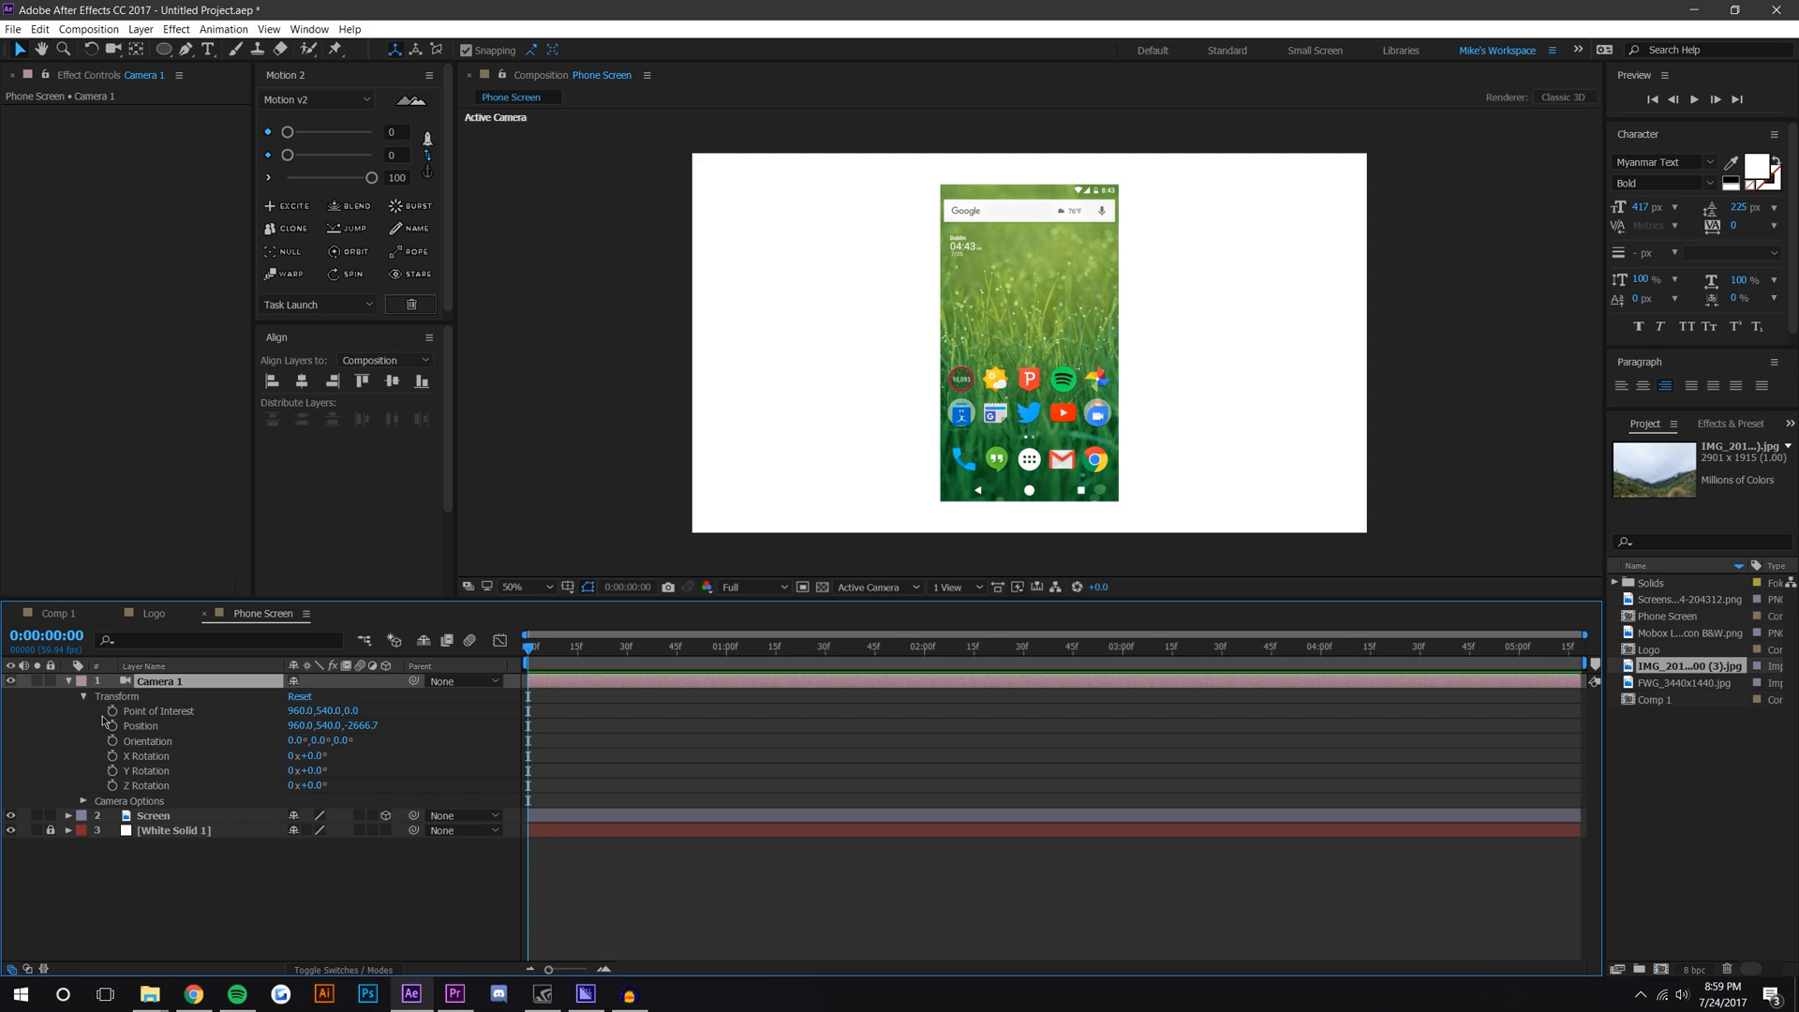
left_click(83, 697)
left_click(84, 711)
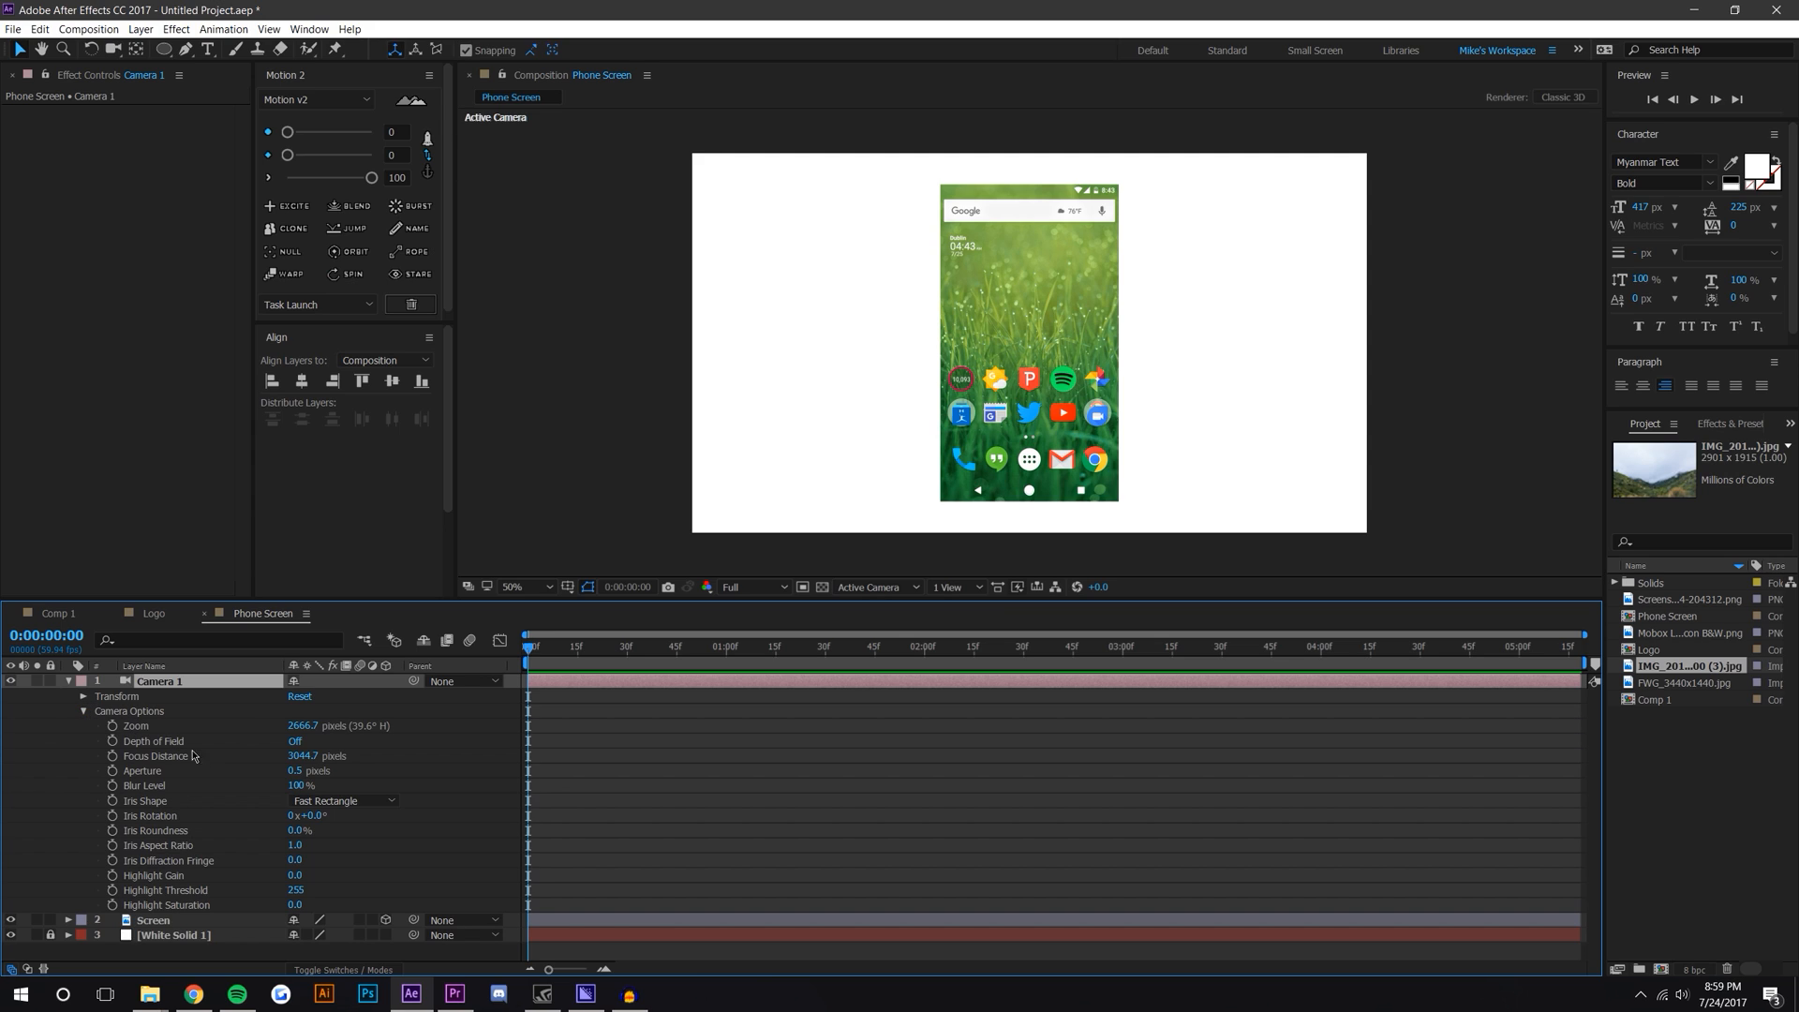
left_click(297, 741)
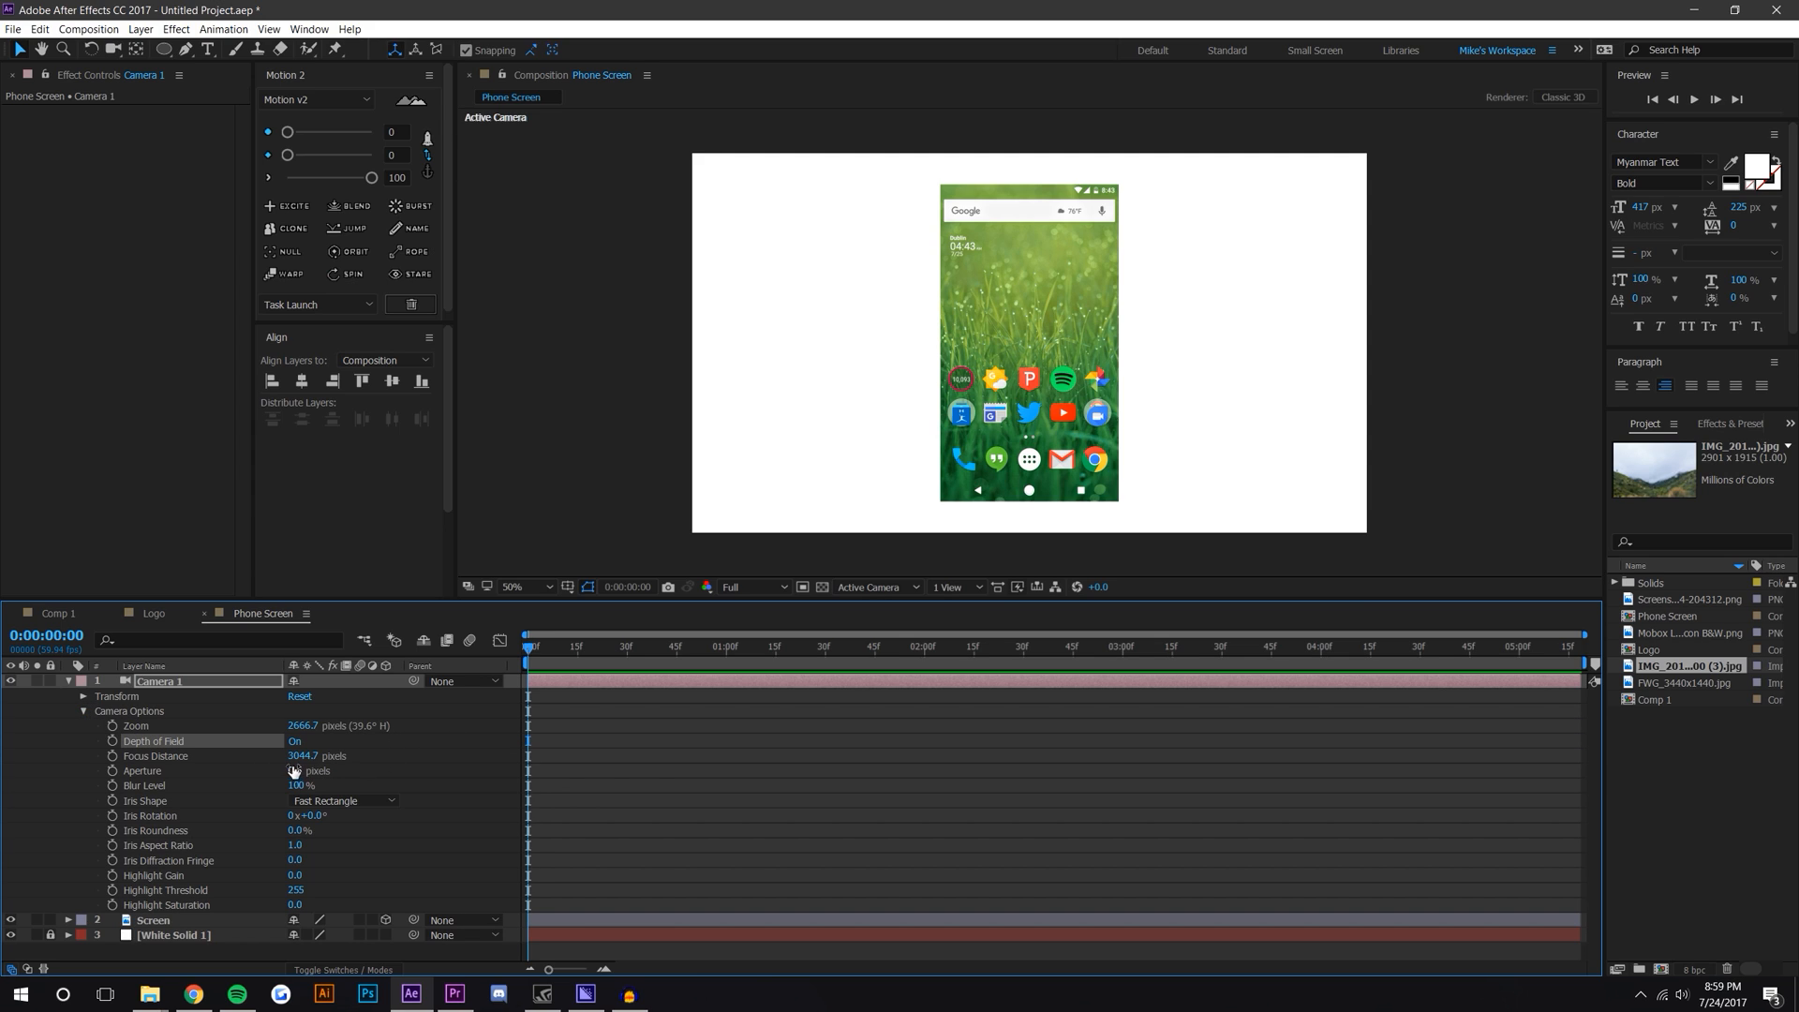
Step: Scrub the camera's Aperture up to about 581.5 pixels and switch the viewer to two views
left_click_drag(294, 771, 367, 768)
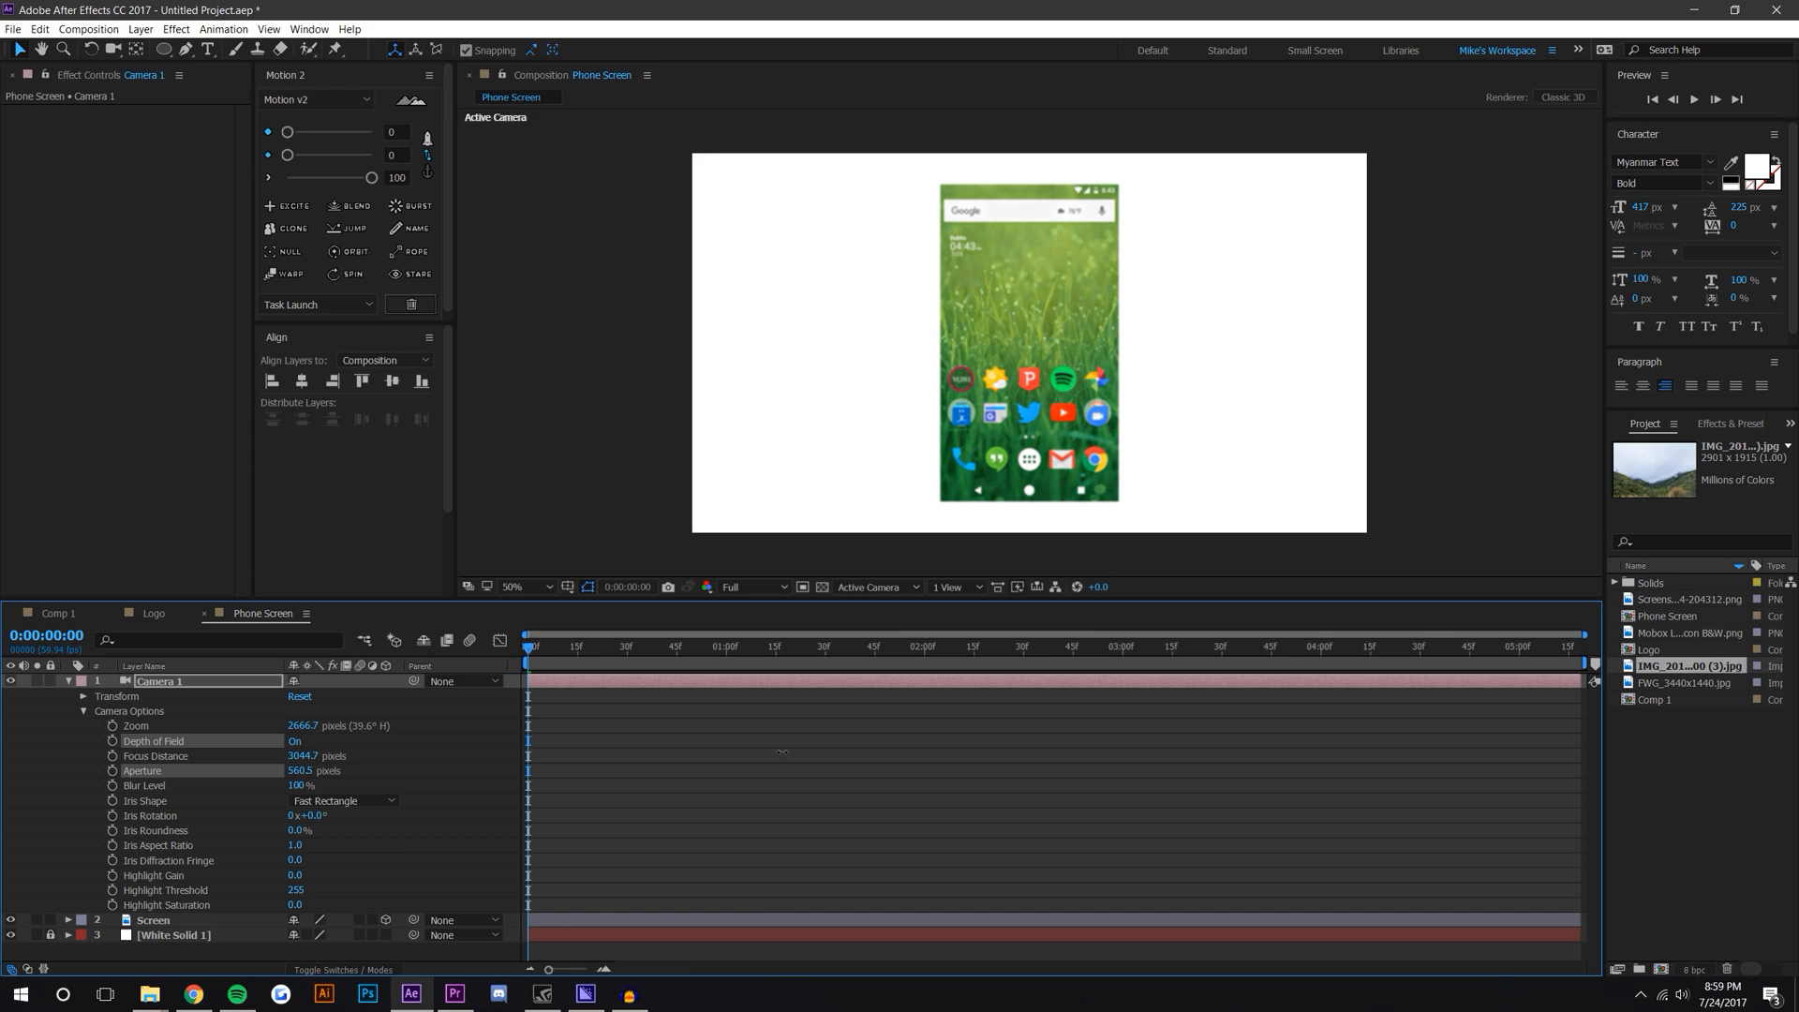
left_click_drag(782, 751, 796, 751)
left_click(965, 589)
left_click(975, 622)
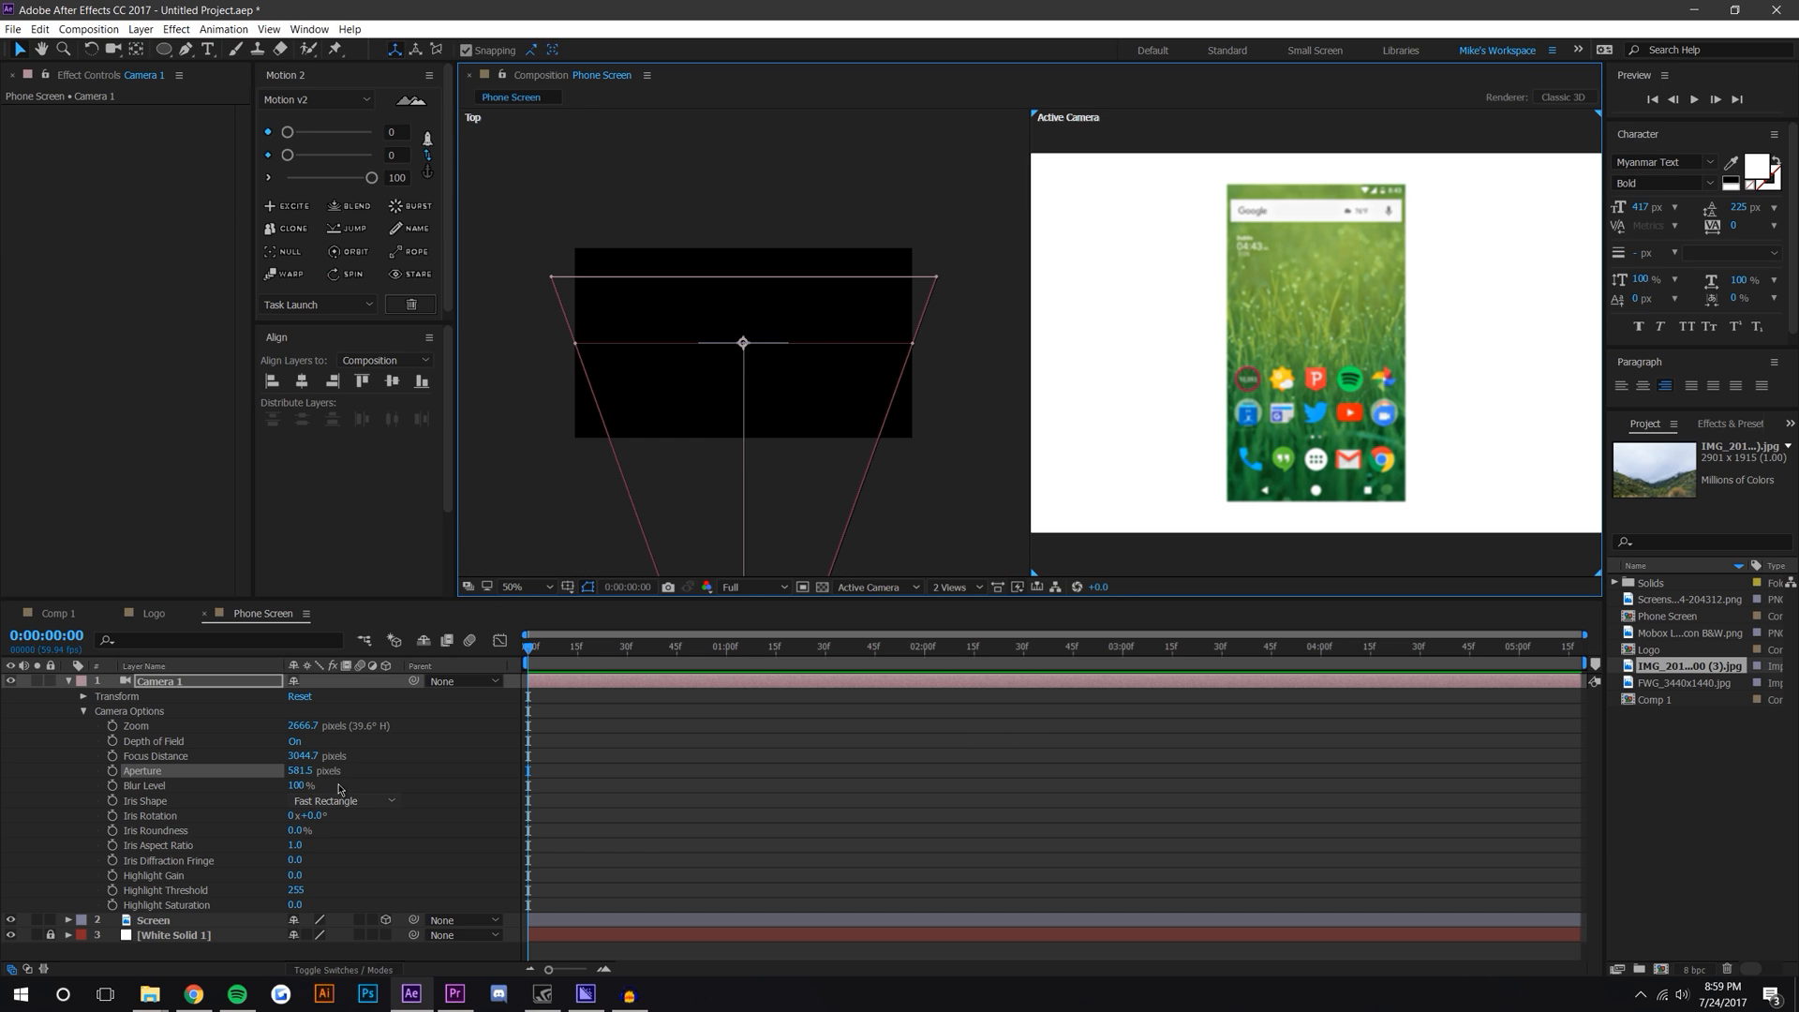
Step: Set the camera's Focus Distance to about 2667 pixels
left_click_drag(301, 755, 218, 772)
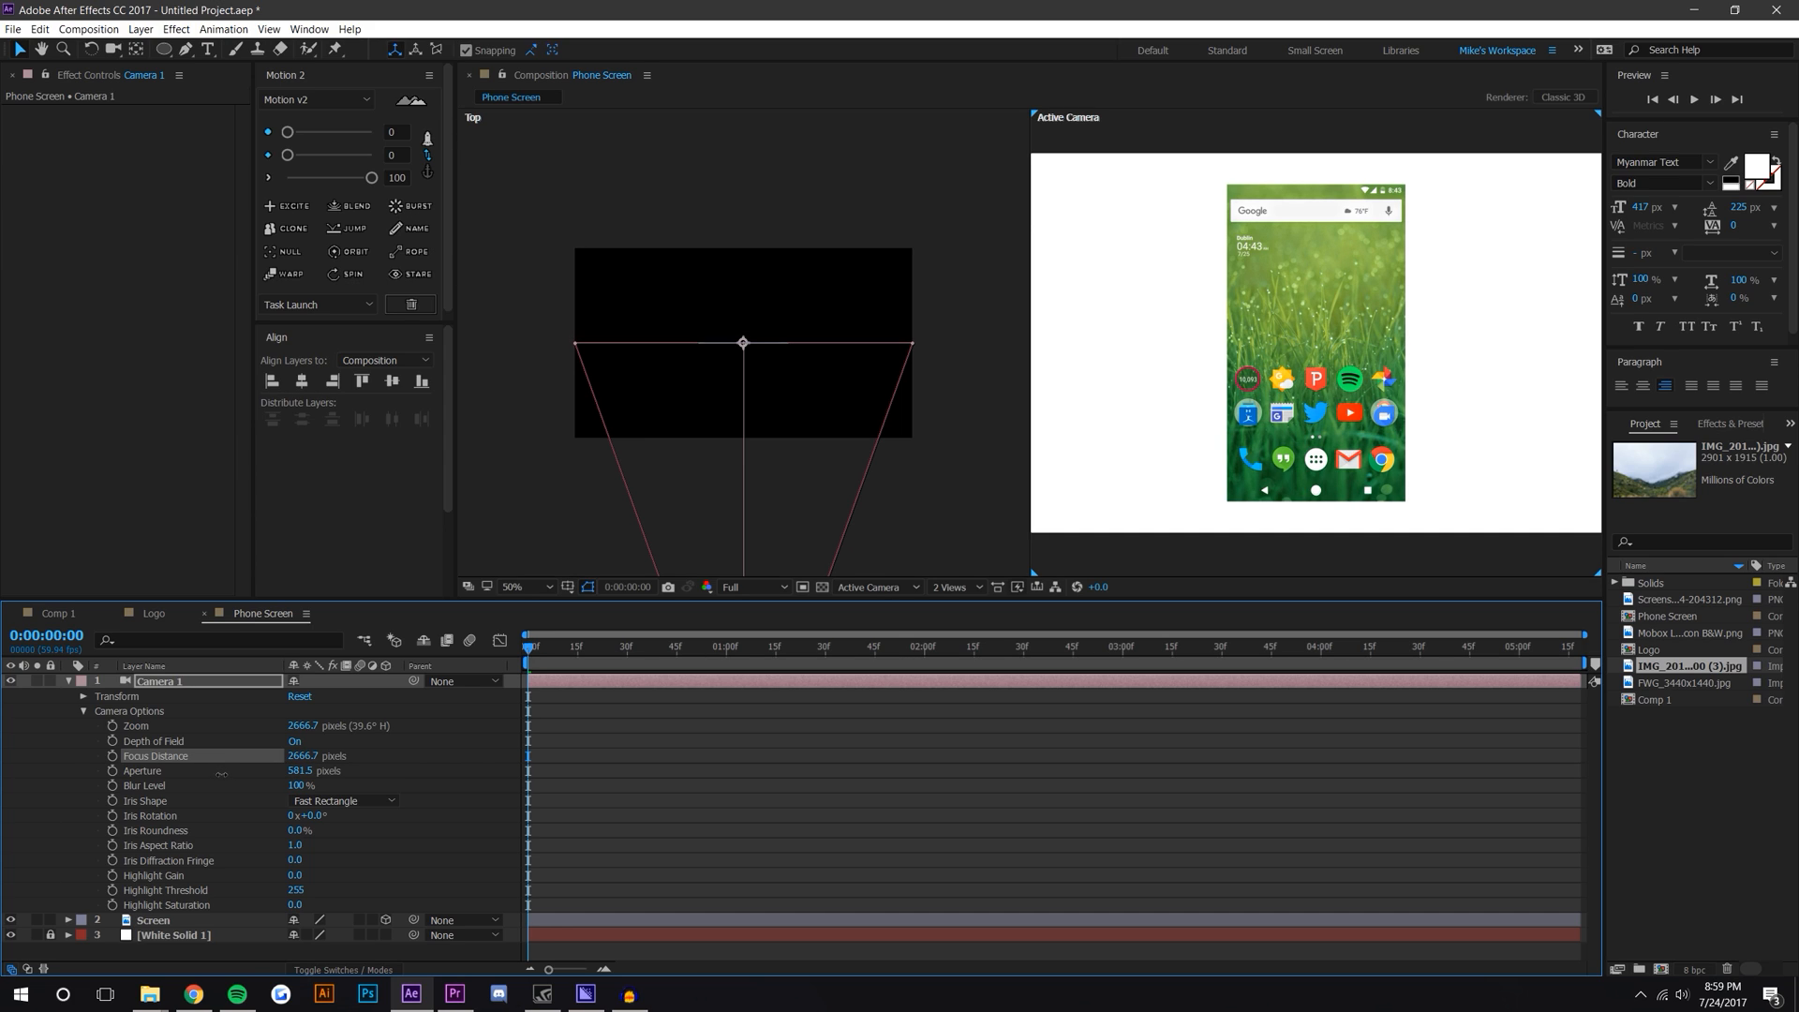
scroll(768, 390, "up", 3)
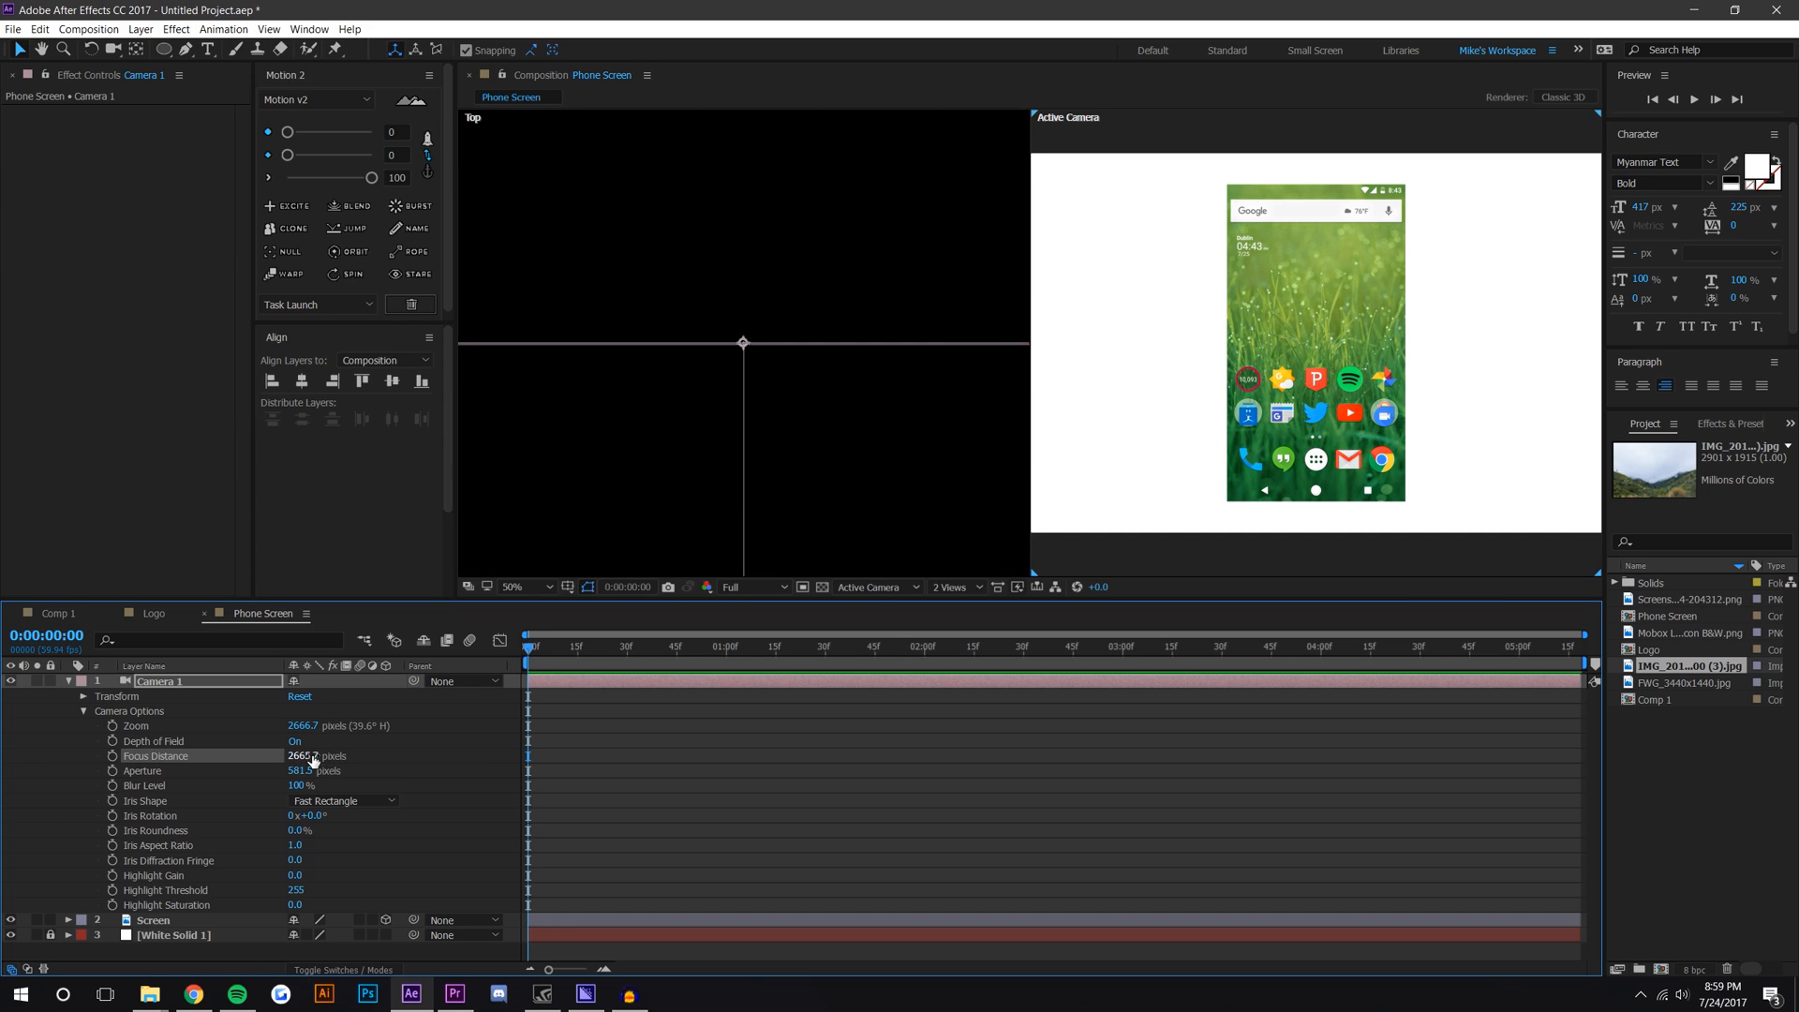
left_click_drag(292, 755, 489, 685)
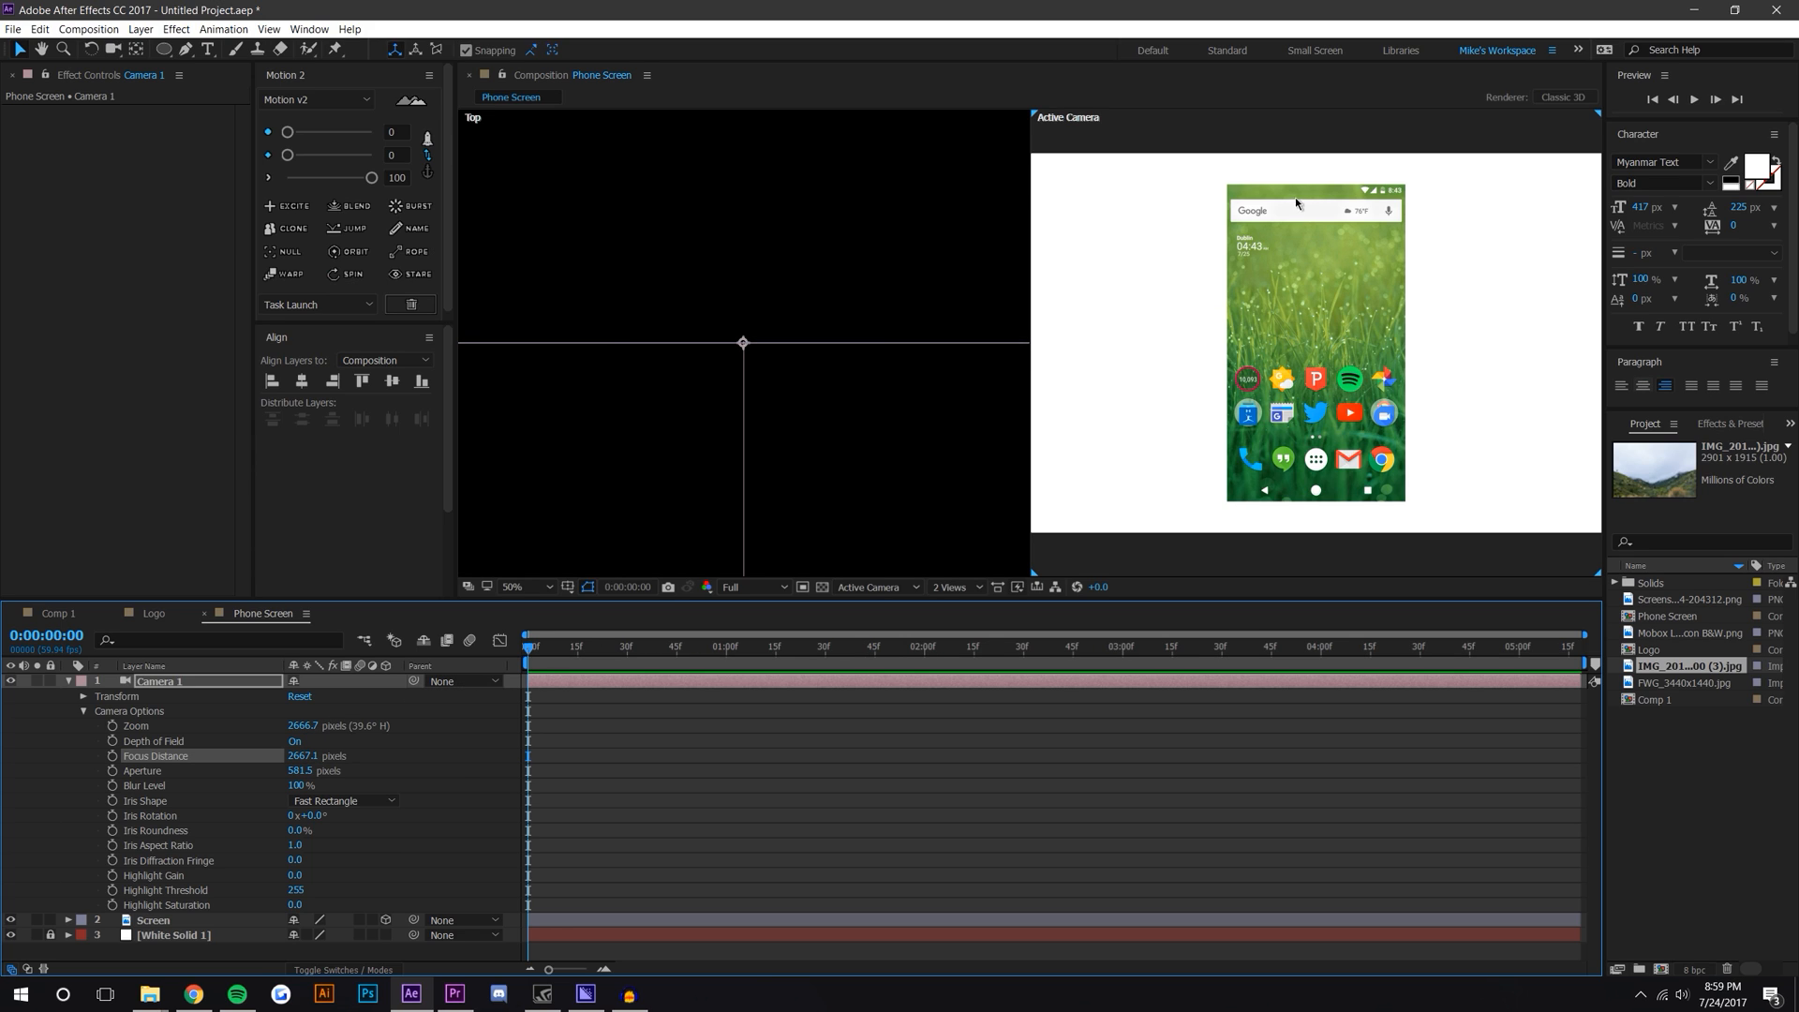
scroll(795, 410, "down", 2)
left_click_drag(801, 413, 792, 324)
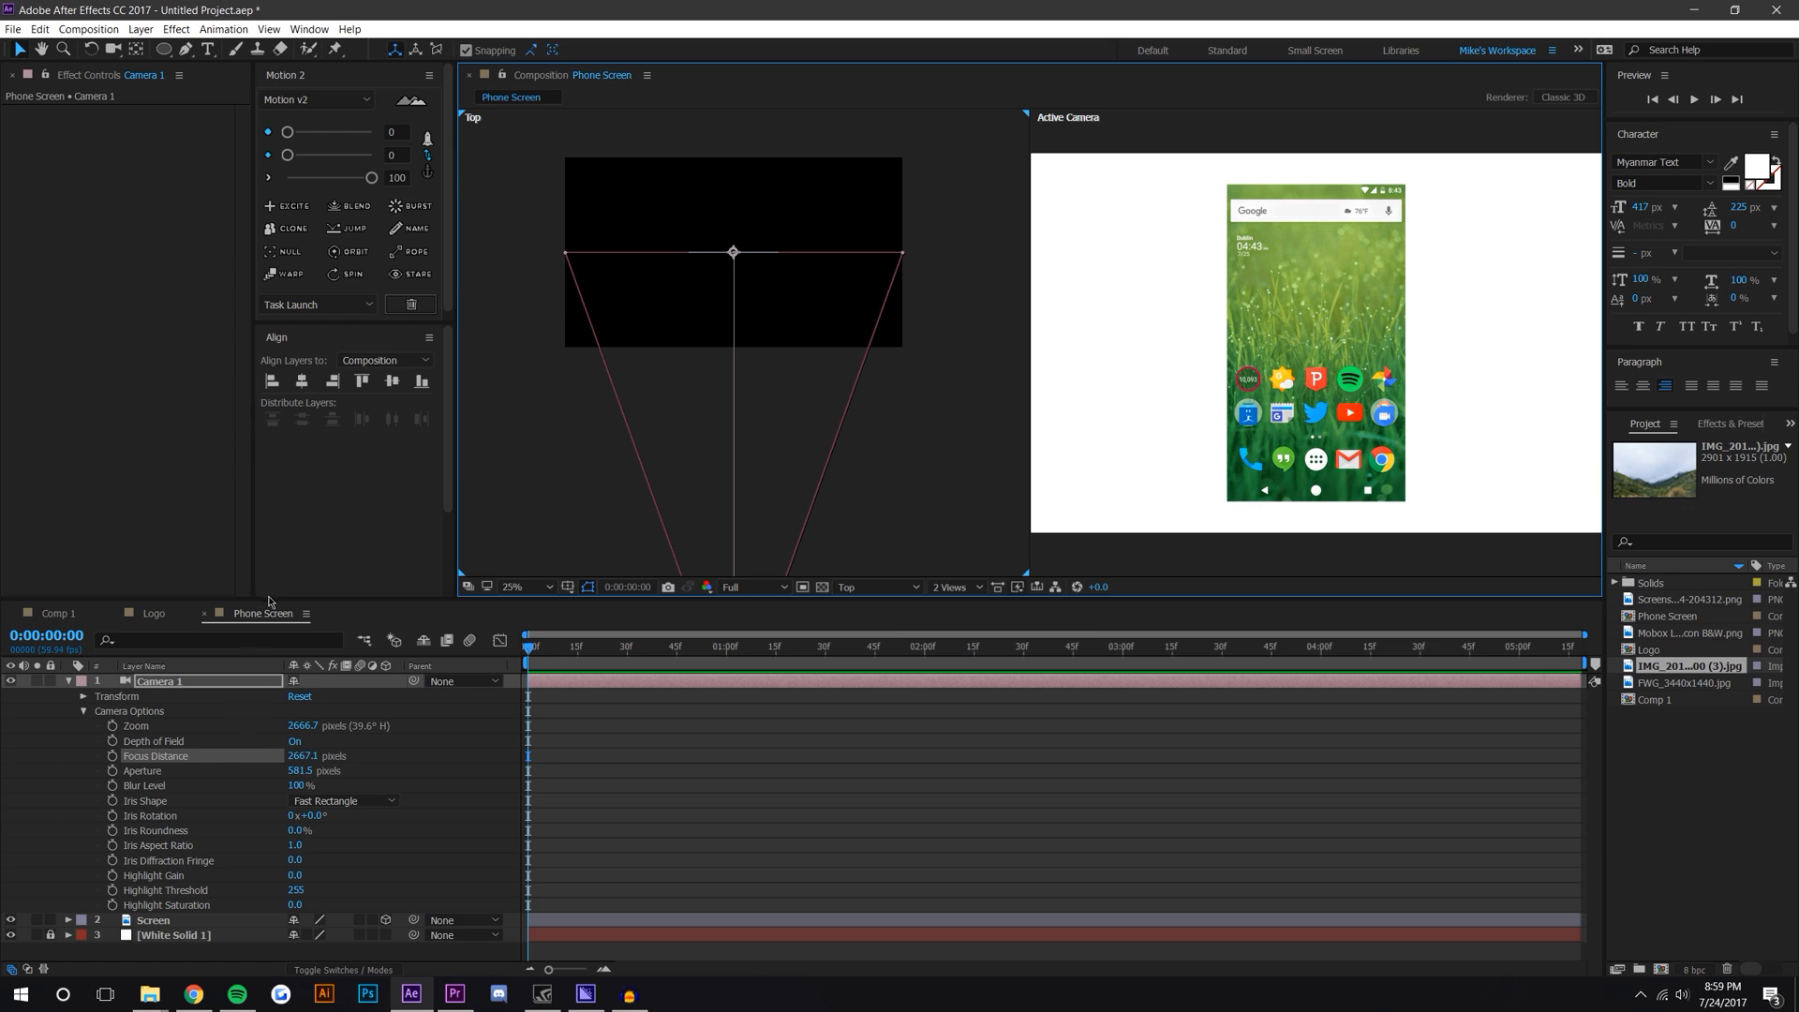
Step: Make the Screen layer 3D and tilt its X Rotation to about -58°
left_click_drag(271, 597, 272, 495)
left_click(168, 818)
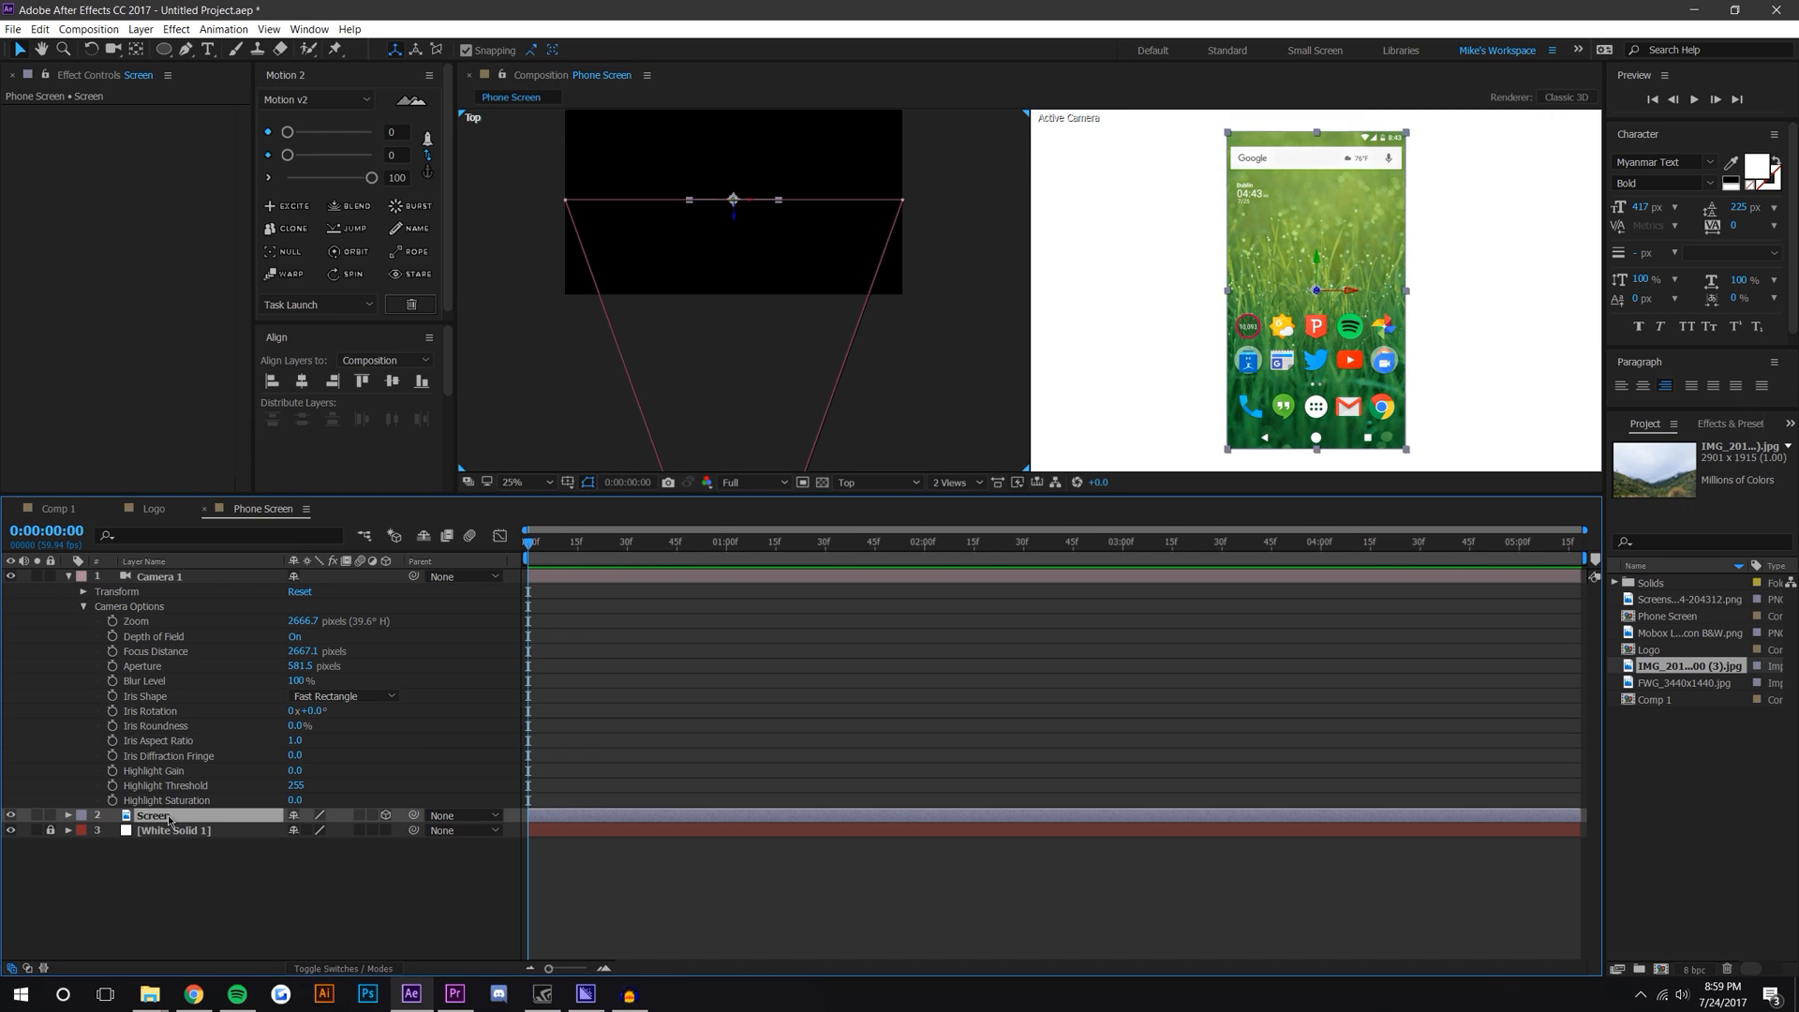
left_click(69, 816)
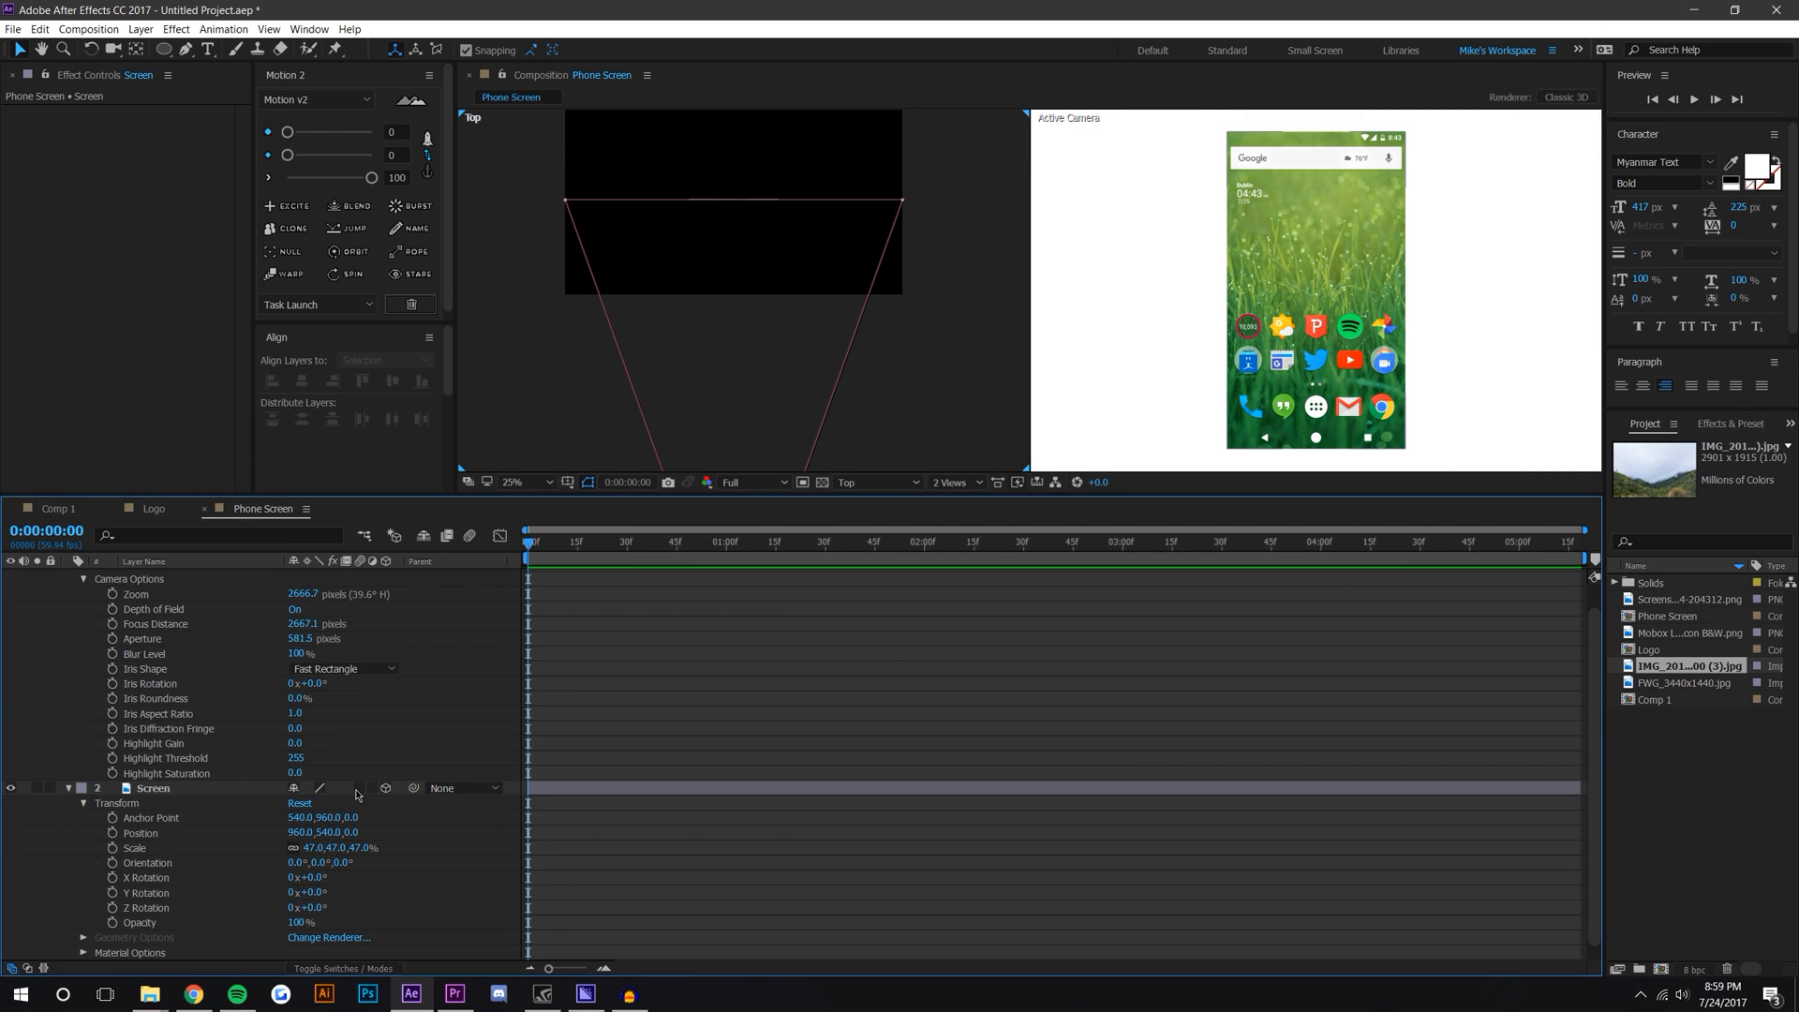
left_click(470, 535)
left_click_drag(318, 885, 257, 877)
scroll(1345, 373, "up", 4)
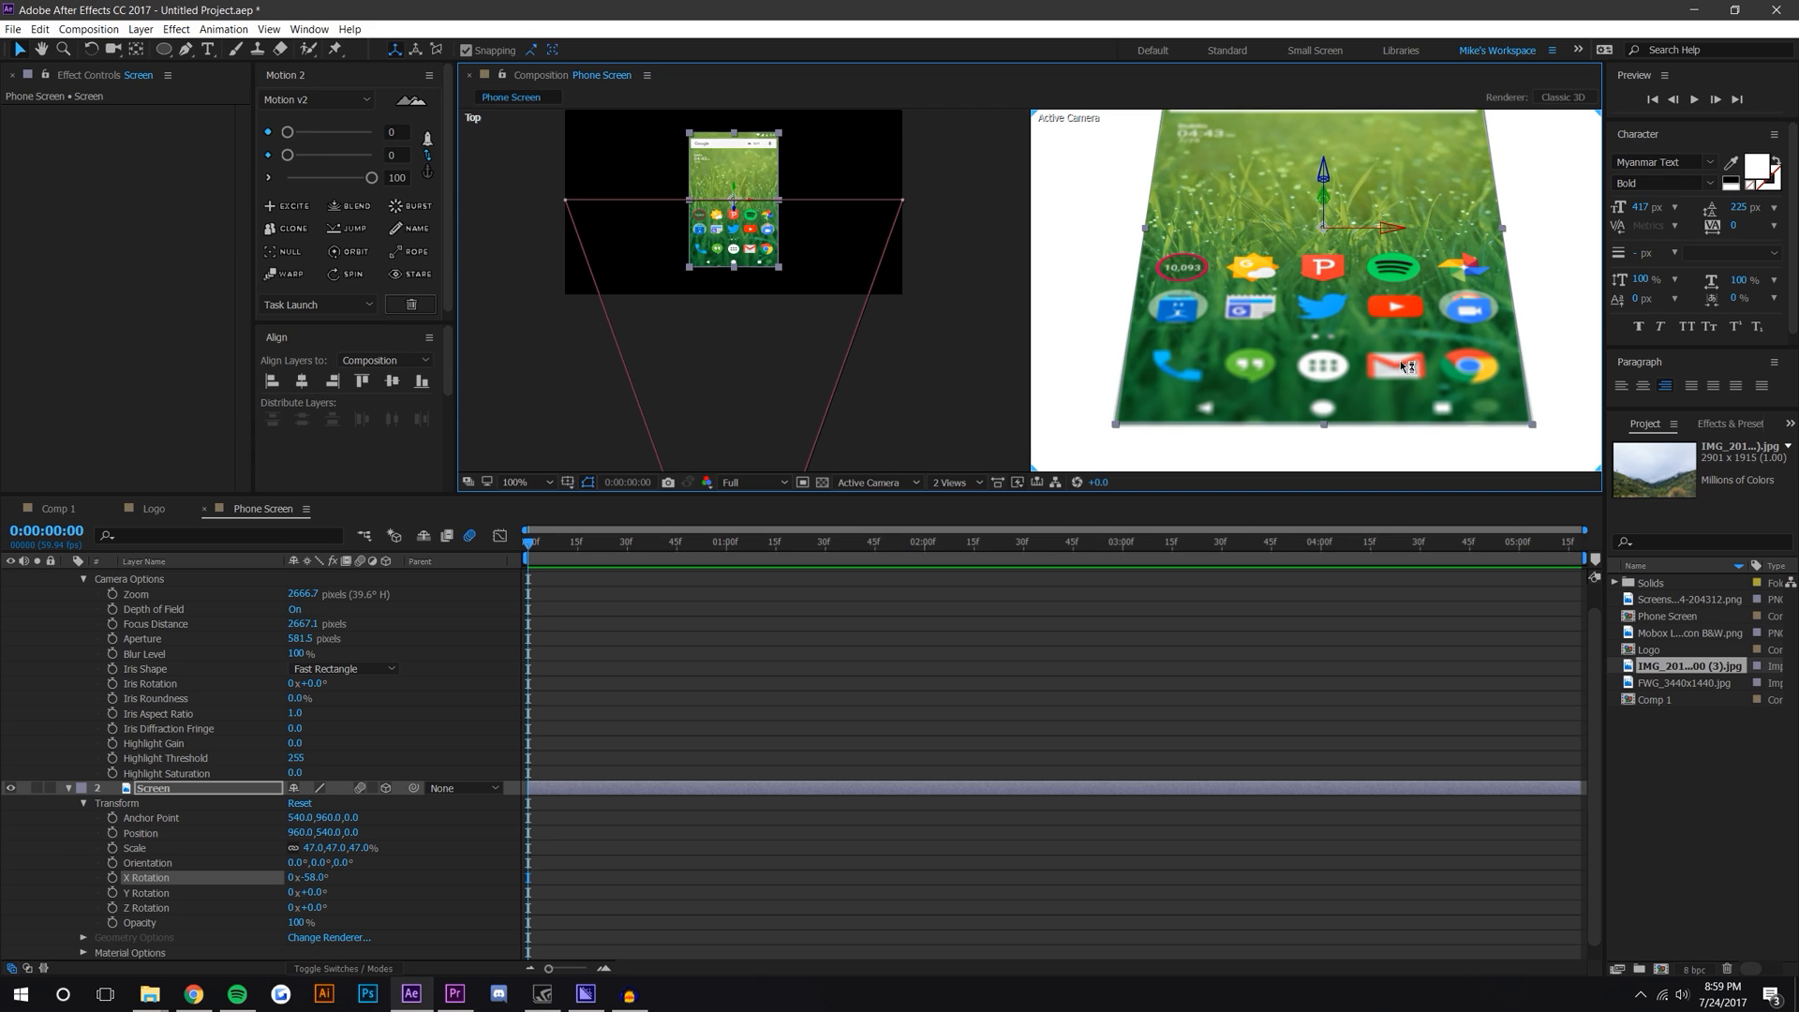
Step: Try to reposition the Screen layer in the Top and camera views, then undo the move
left_click_drag(1348, 228, 1333, 378)
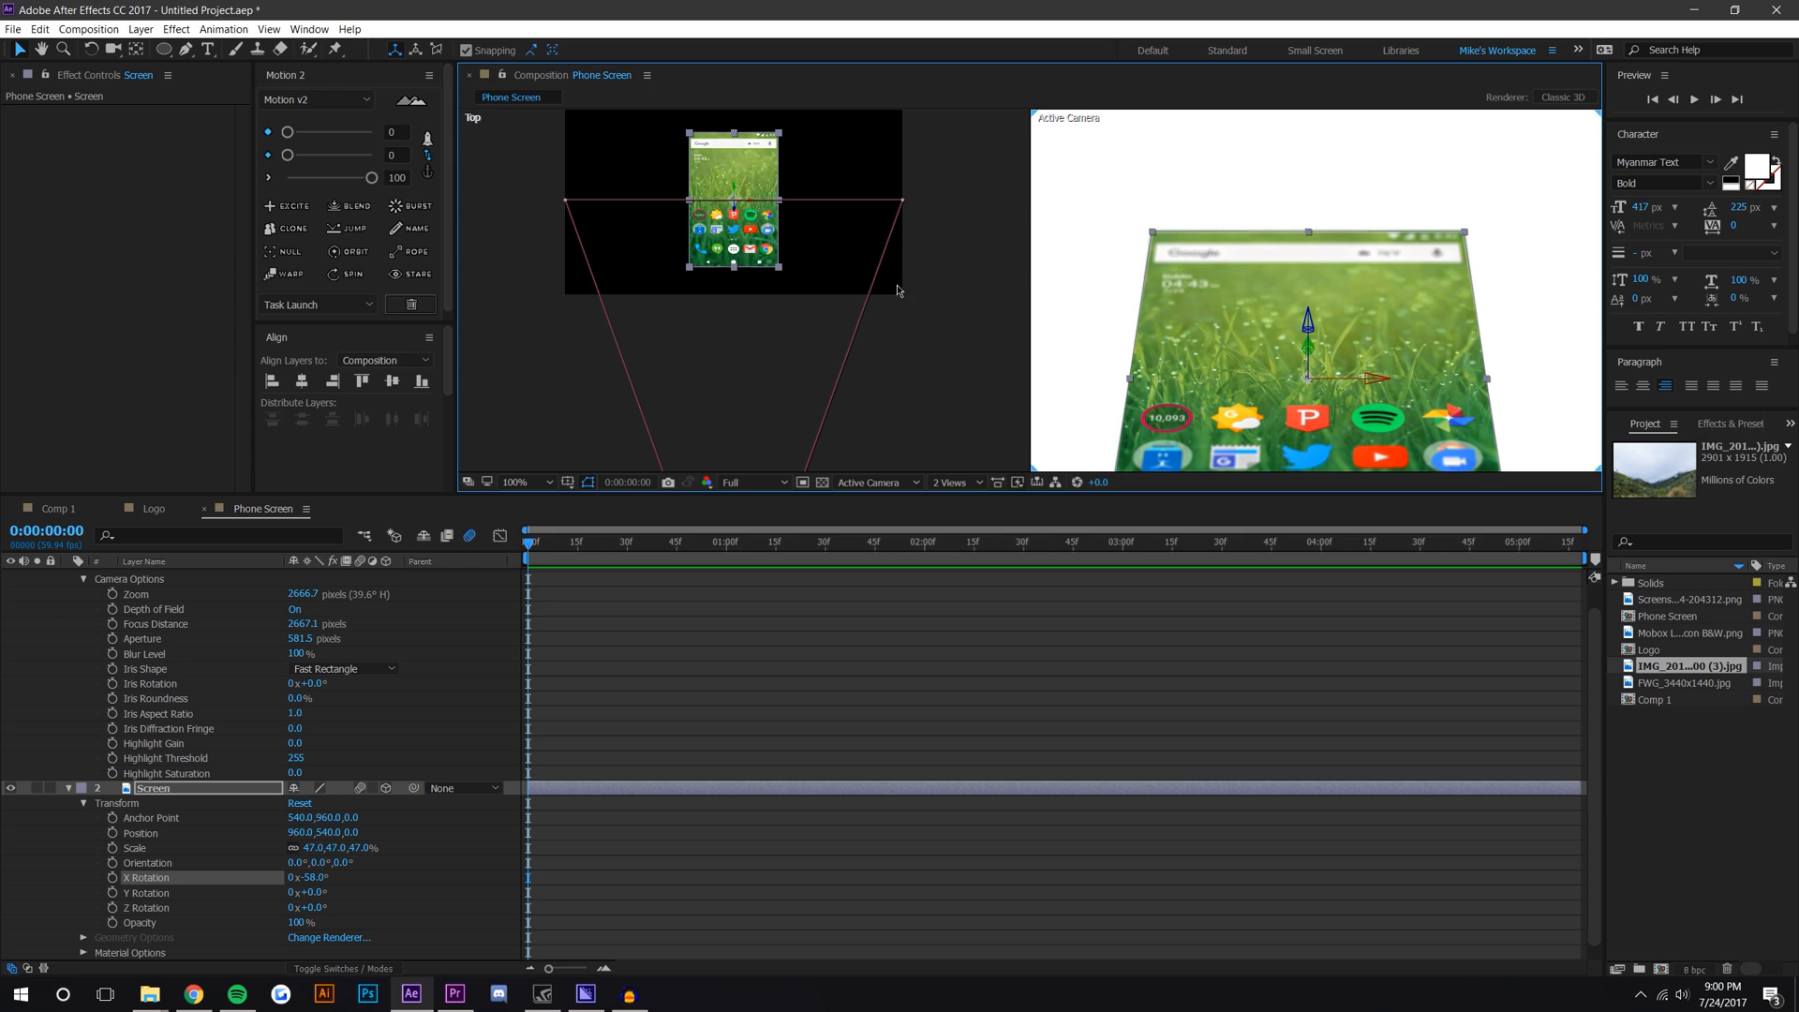
left_click_drag(735, 188, 726, 272)
scroll(1507, 350, "down", 3)
left_click_drag(1413, 354, 1338, 386)
scroll(1507, 273, "up", 2)
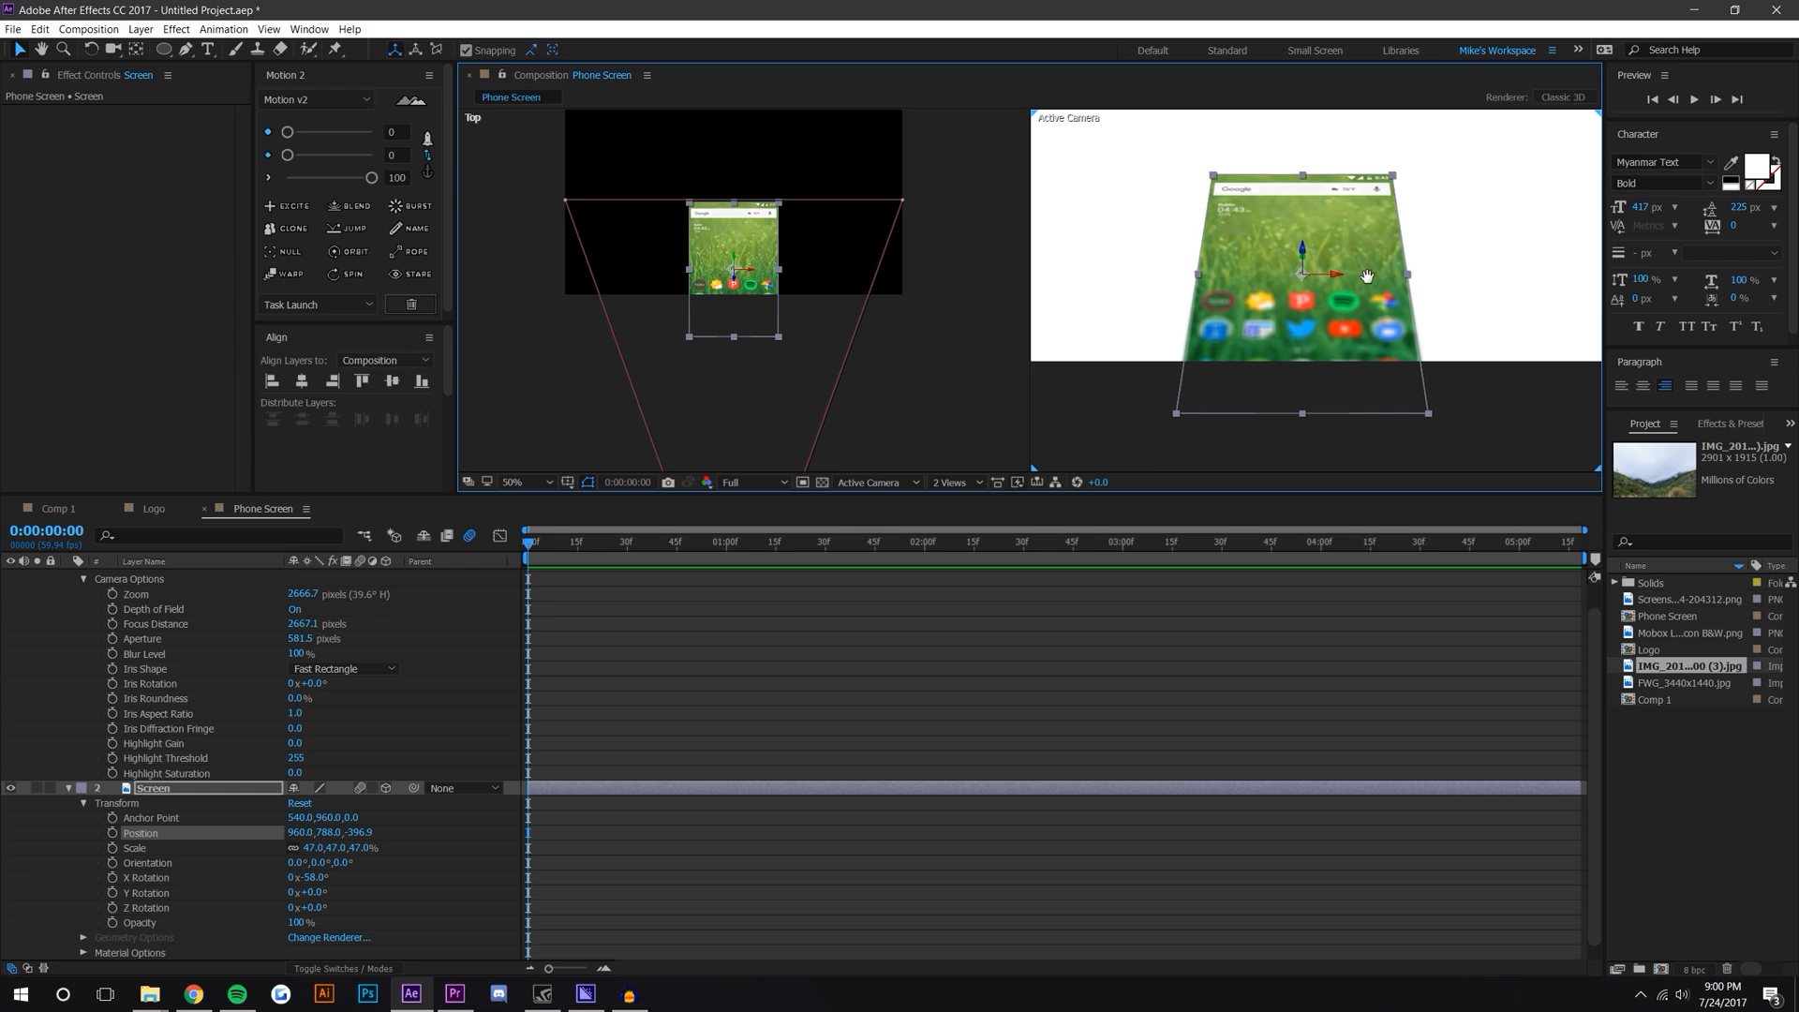
scroll(1077, 309, "up", 1)
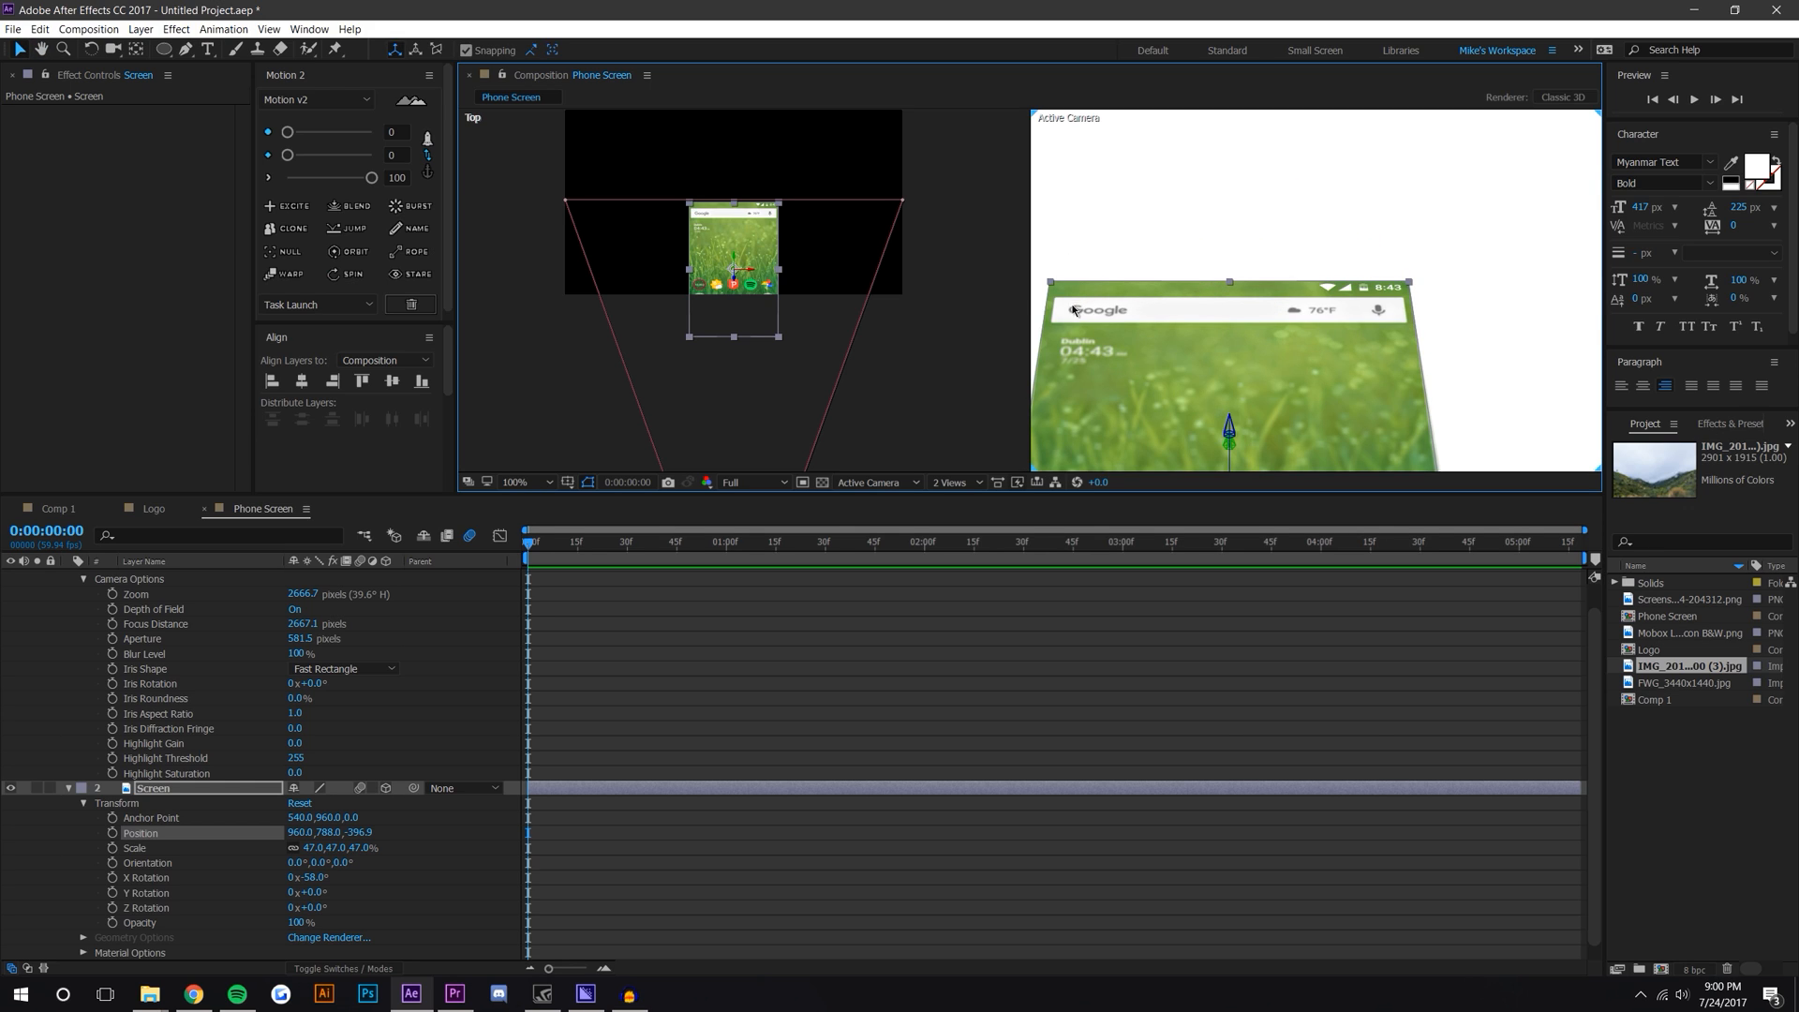
scroll(1312, 307, "down", 3)
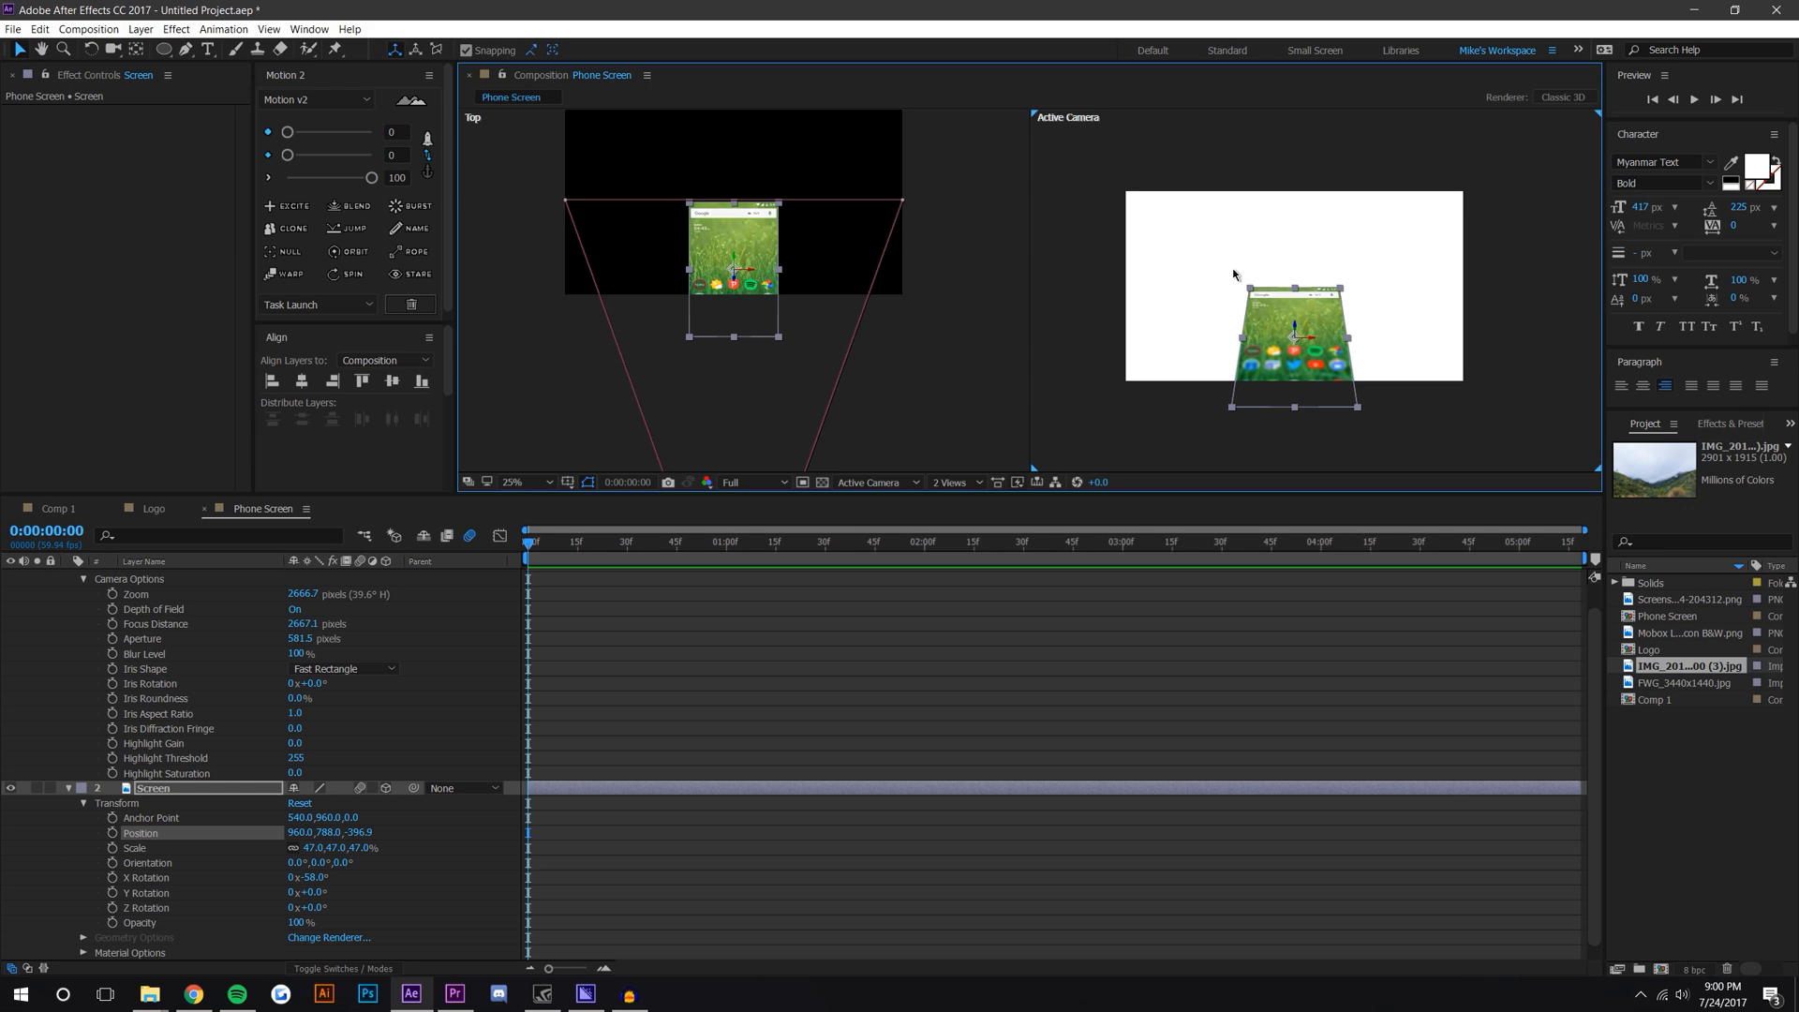
scroll(1270, 304, "up", 2)
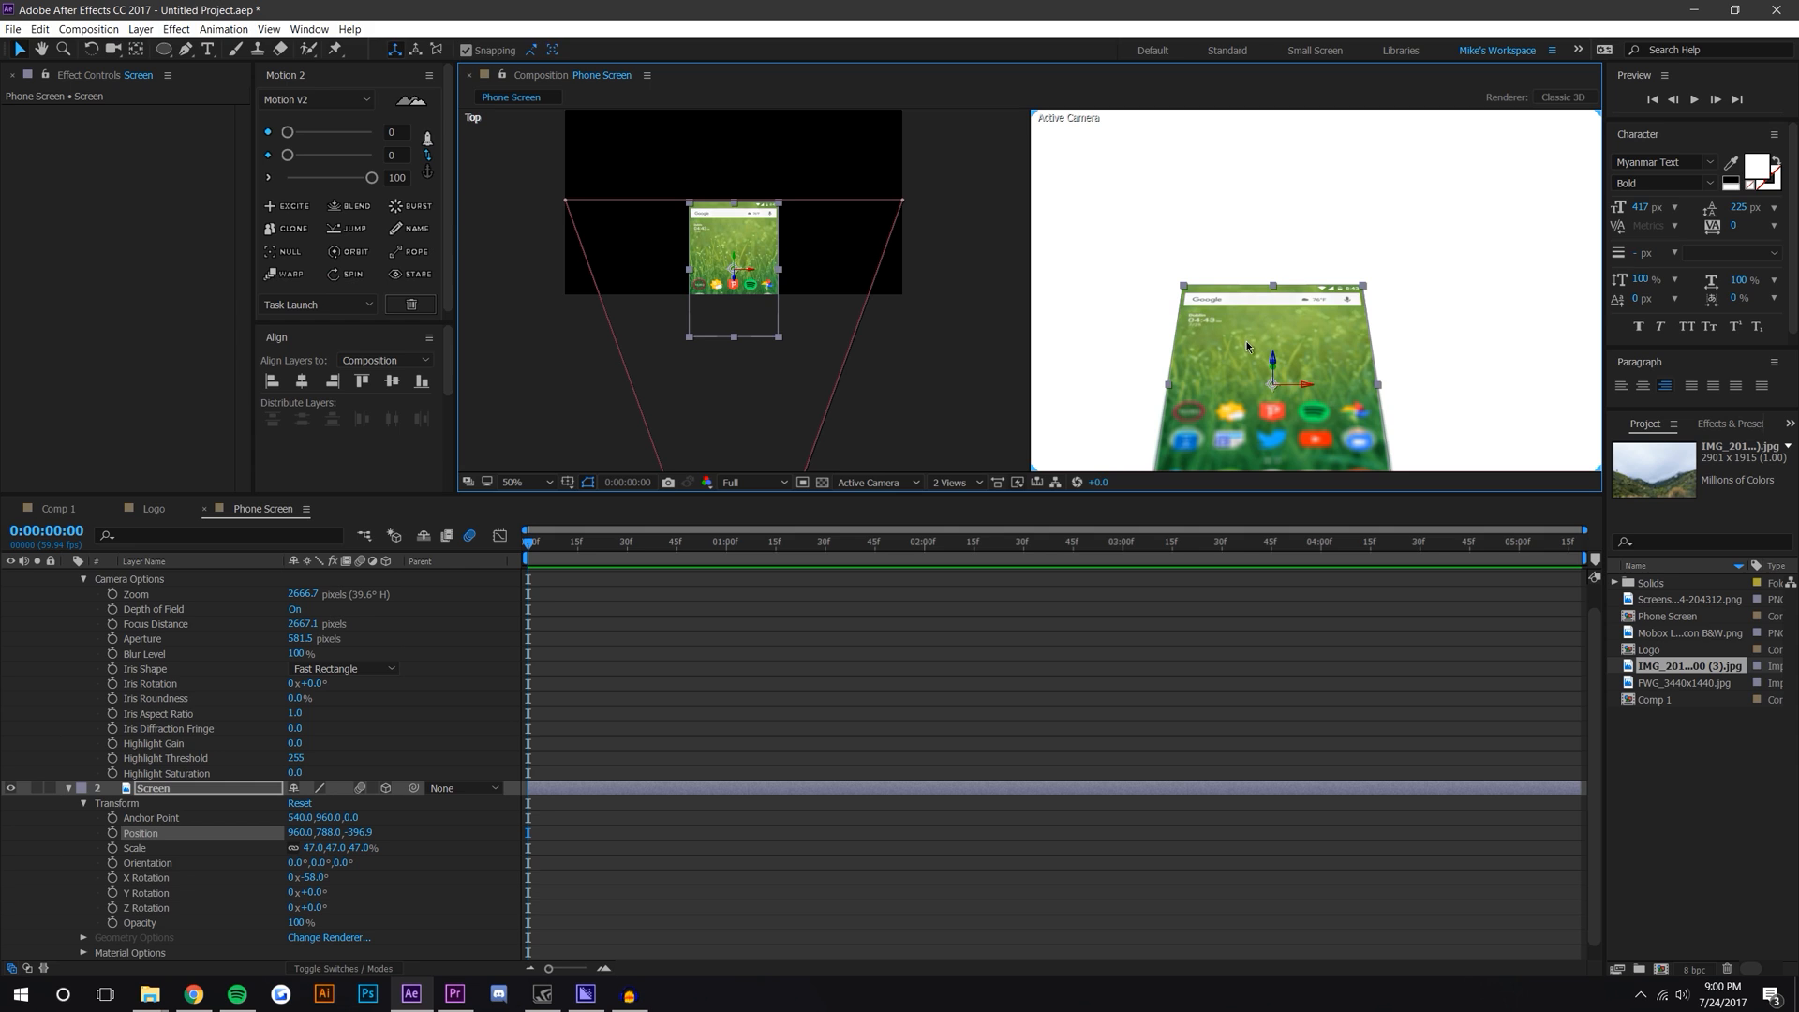
key("ctrl+z")
scroll(1297, 287, "down", 2)
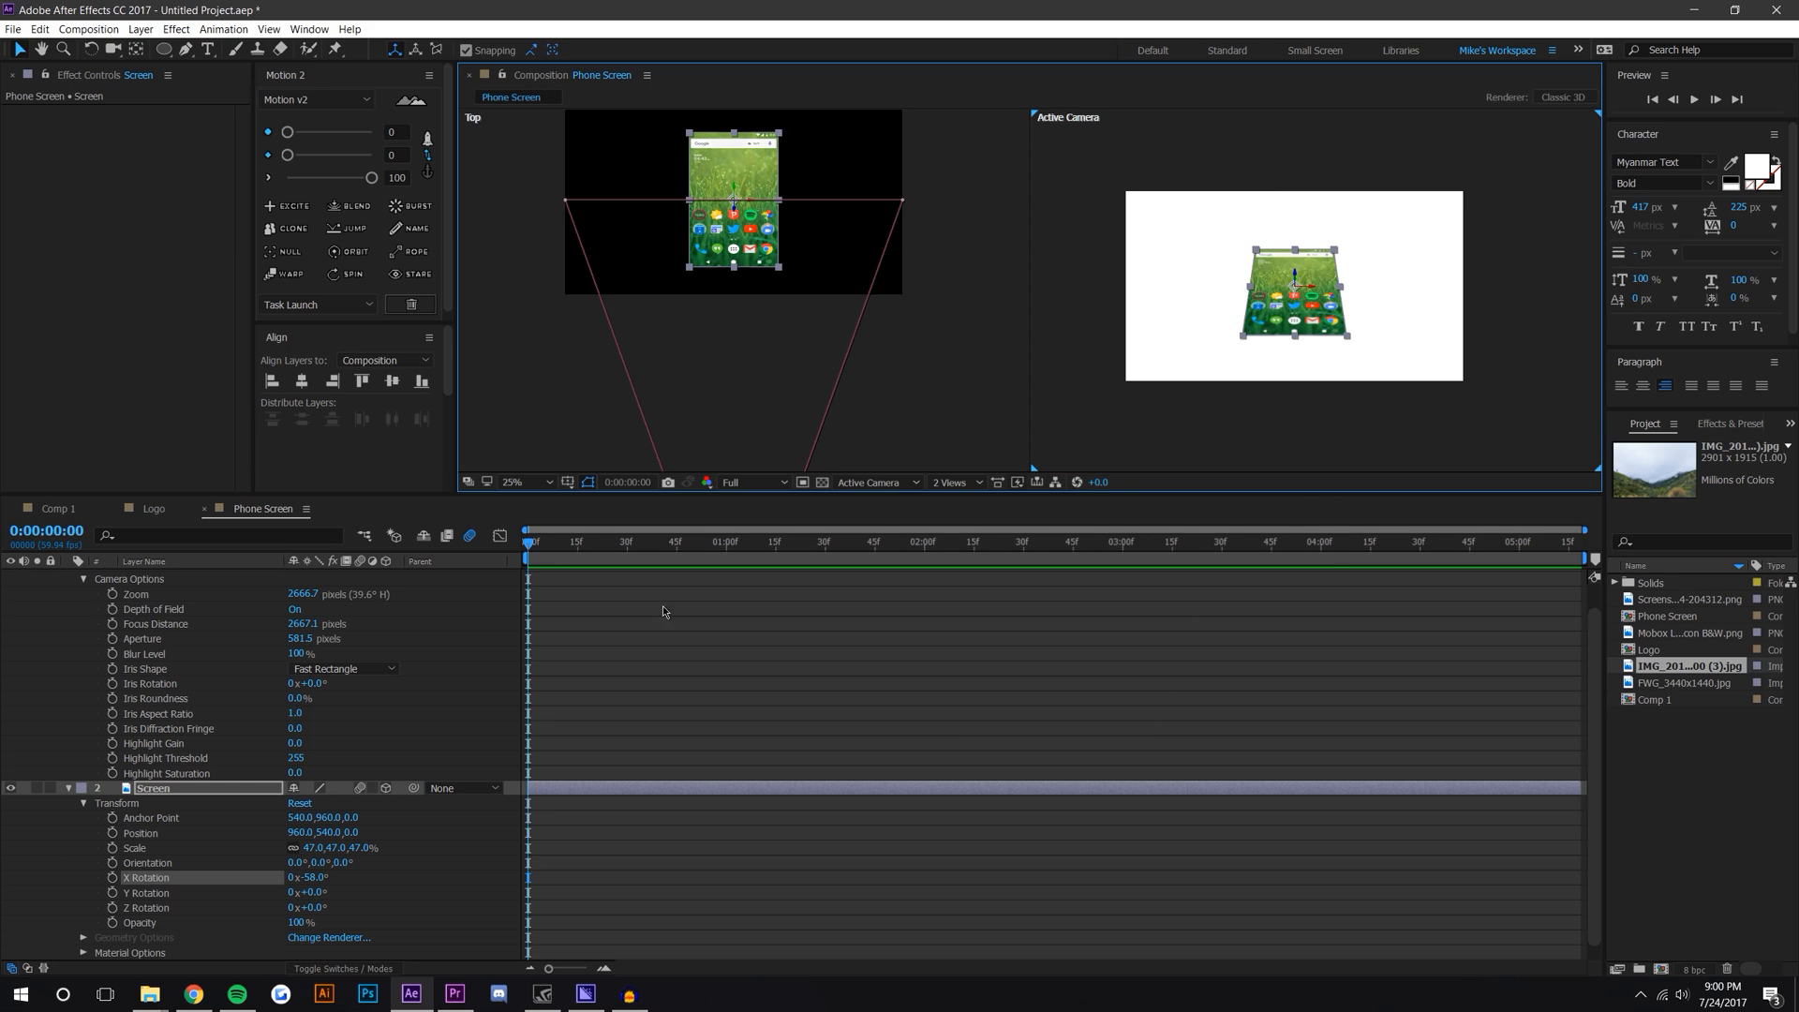
Step: Set the Screen layer's X Rotation to about -41°
left_click_drag(314, 878, 488, 837)
left_click(488, 837)
scroll(1470, 225, "up", 2)
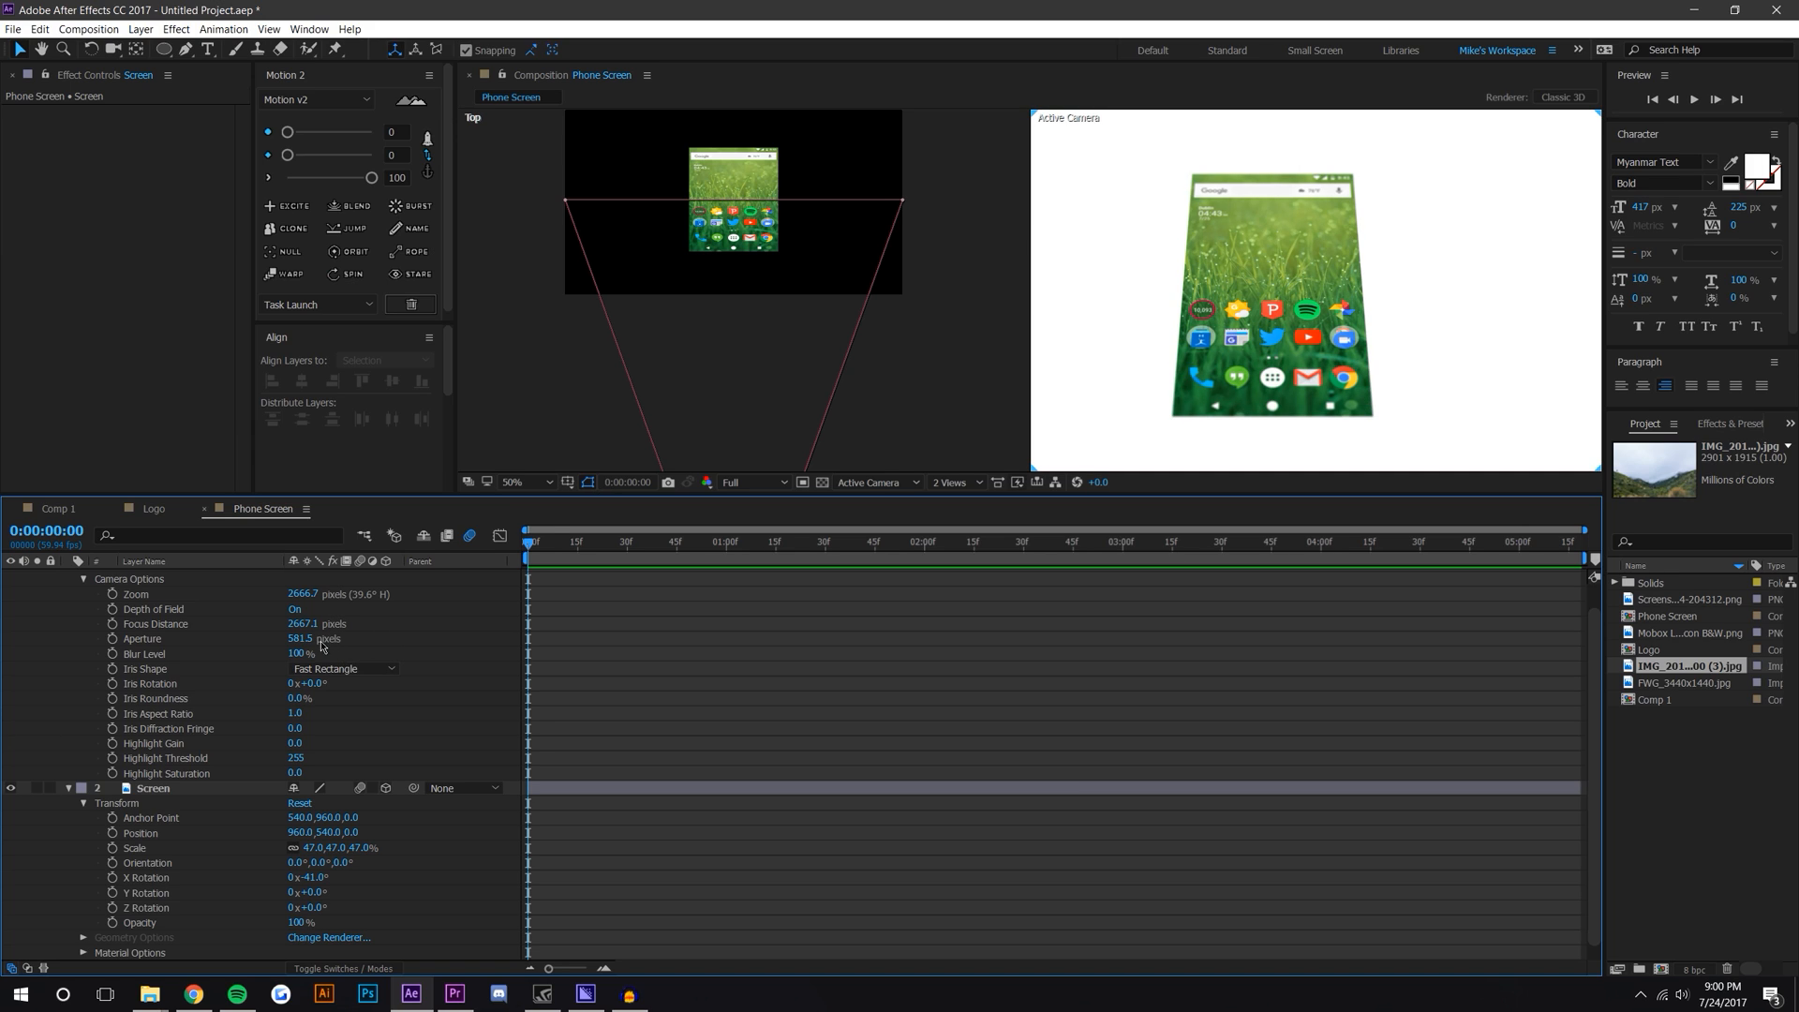
Step: Scrub the camera's Aperture to about 1323.5 pixels
left_click_drag(301, 638, 395, 633)
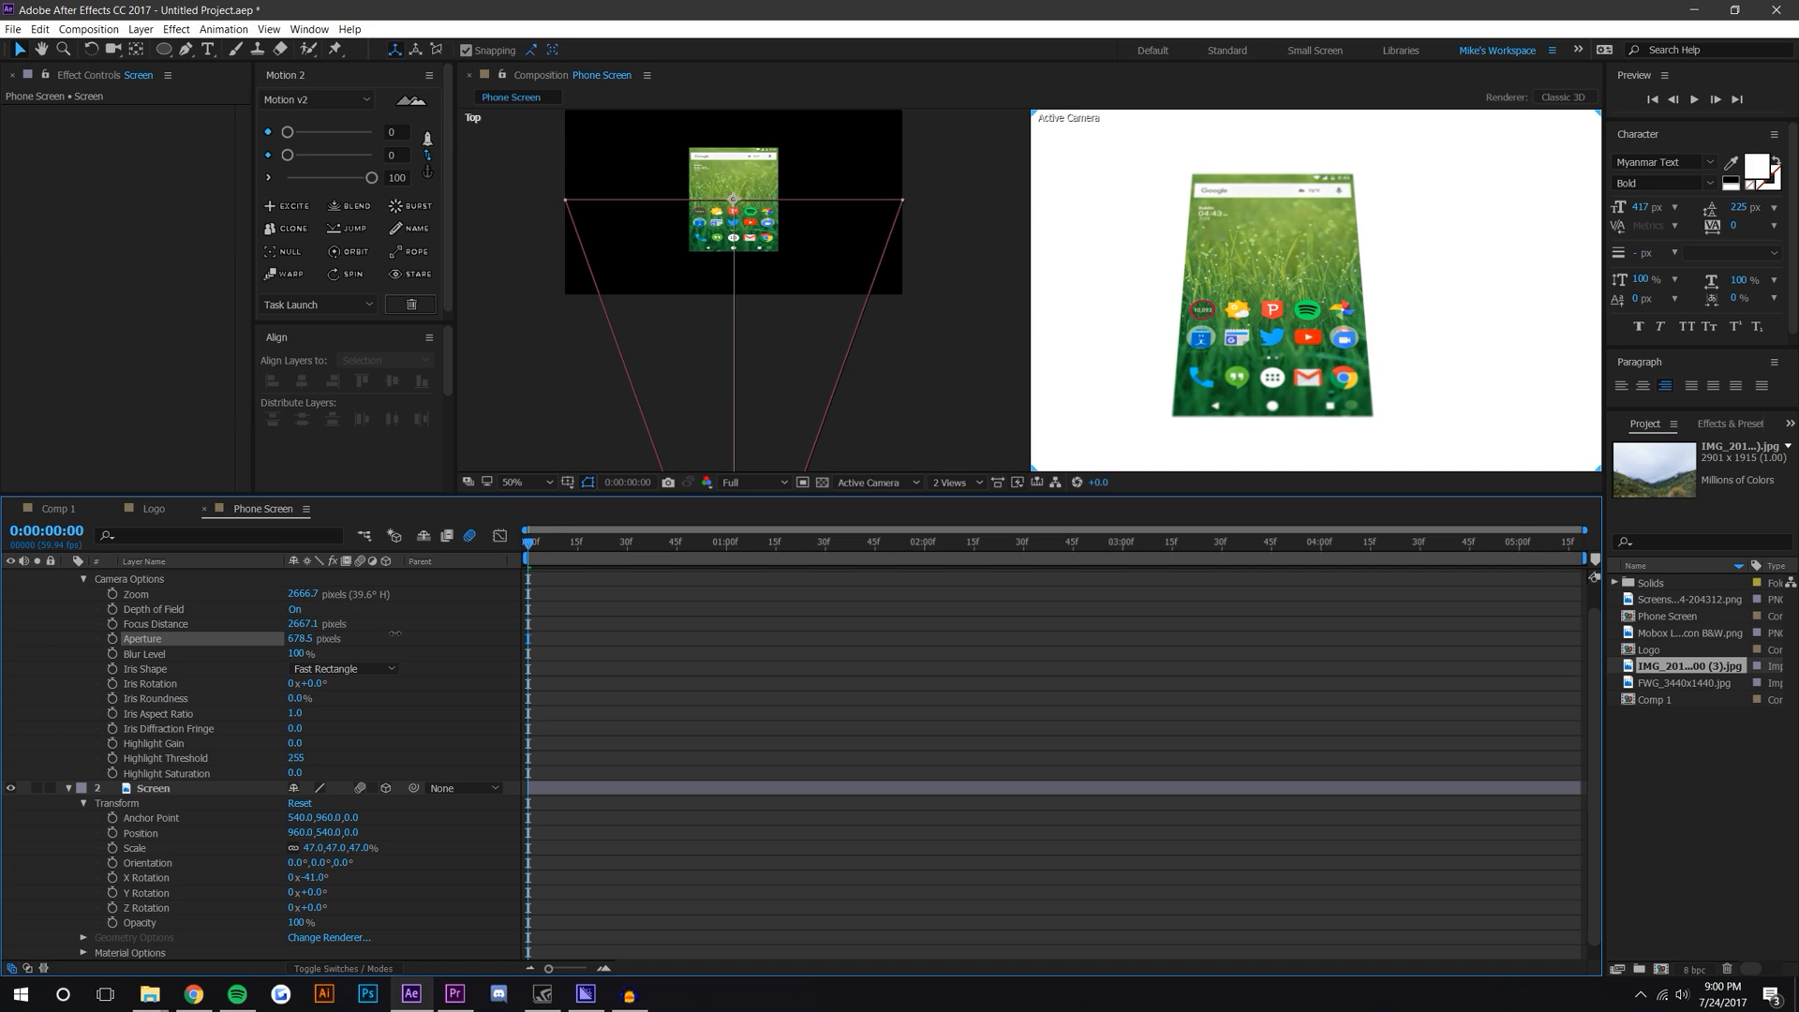
left_click_drag(529, 623, 1308, 612)
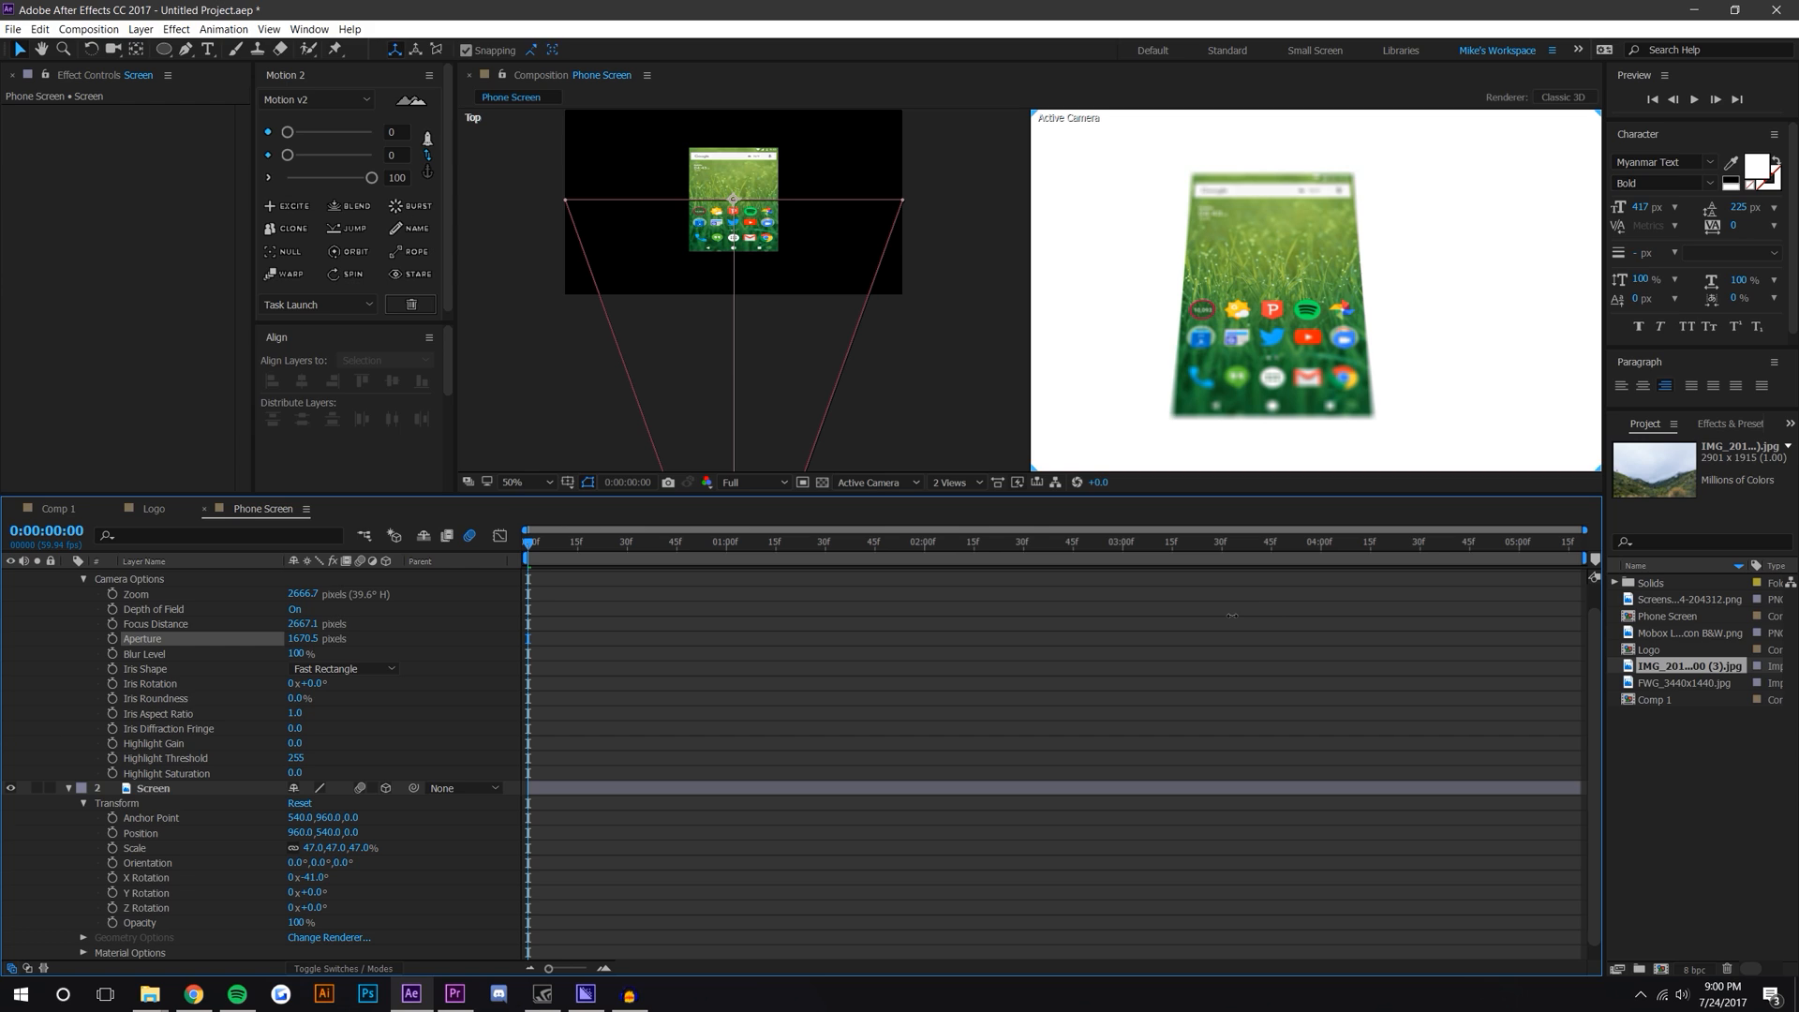
left_click_drag(1060, 630, 796, 643)
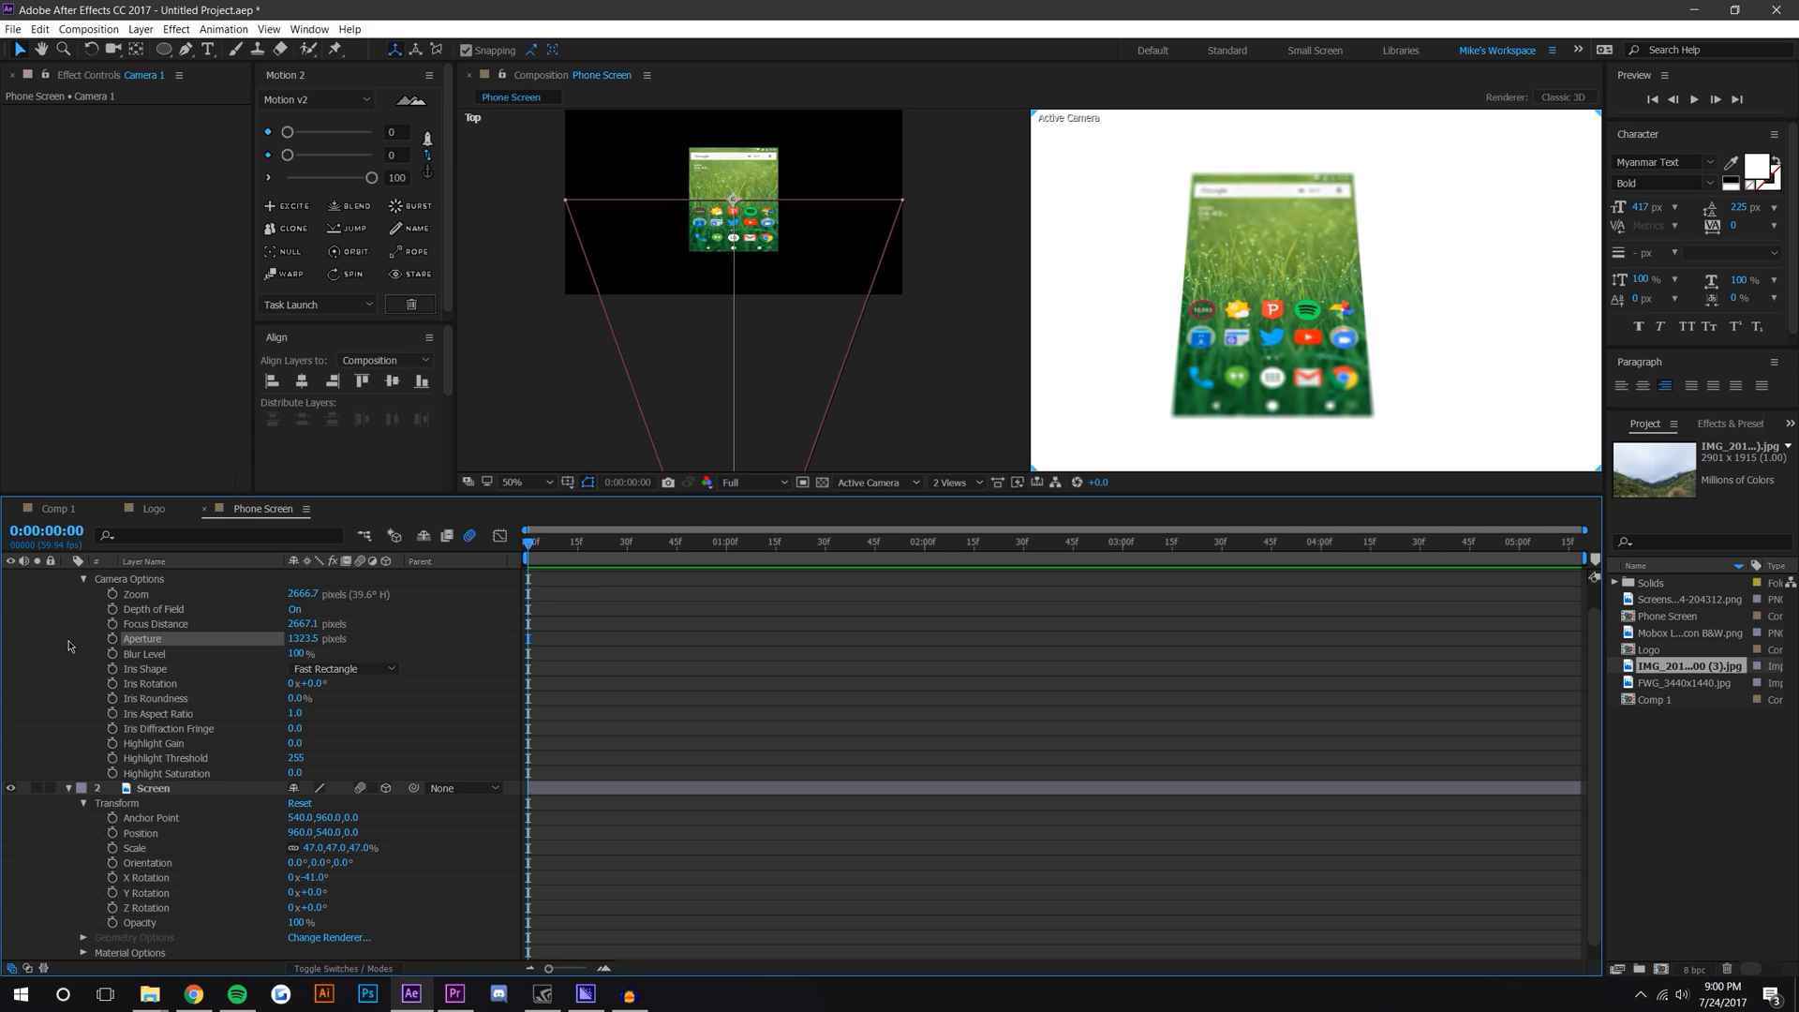
Step: Enable keyframing for Focus Distance and set it to about 2966.1 pixels at frame 0
left_click(112, 624)
left_click_drag(587, 547, 526, 547)
left_click_drag(312, 625, 528, 578)
Step: Move to 0:00:02:01 and lower the Focus Distance to add a second keyframe
left_click_drag(737, 547, 927, 548)
left_click_drag(302, 624, 215, 623)
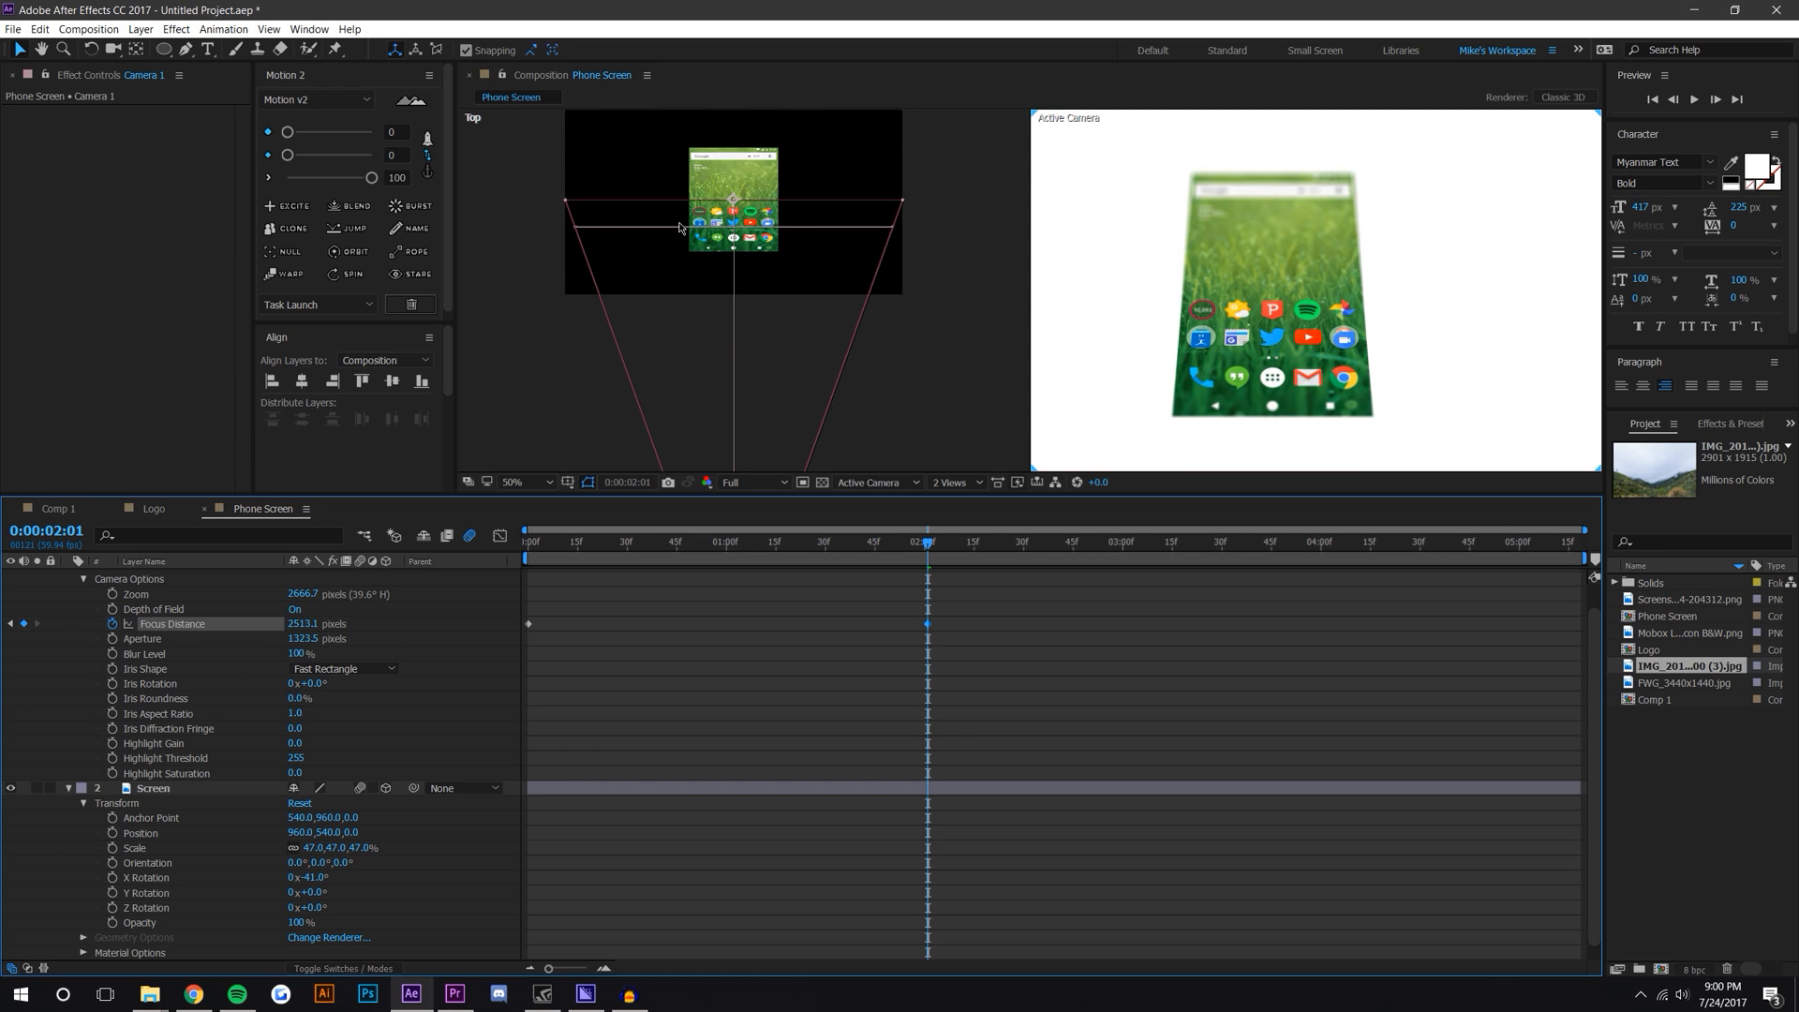
scroll(682, 247, "up", 5)
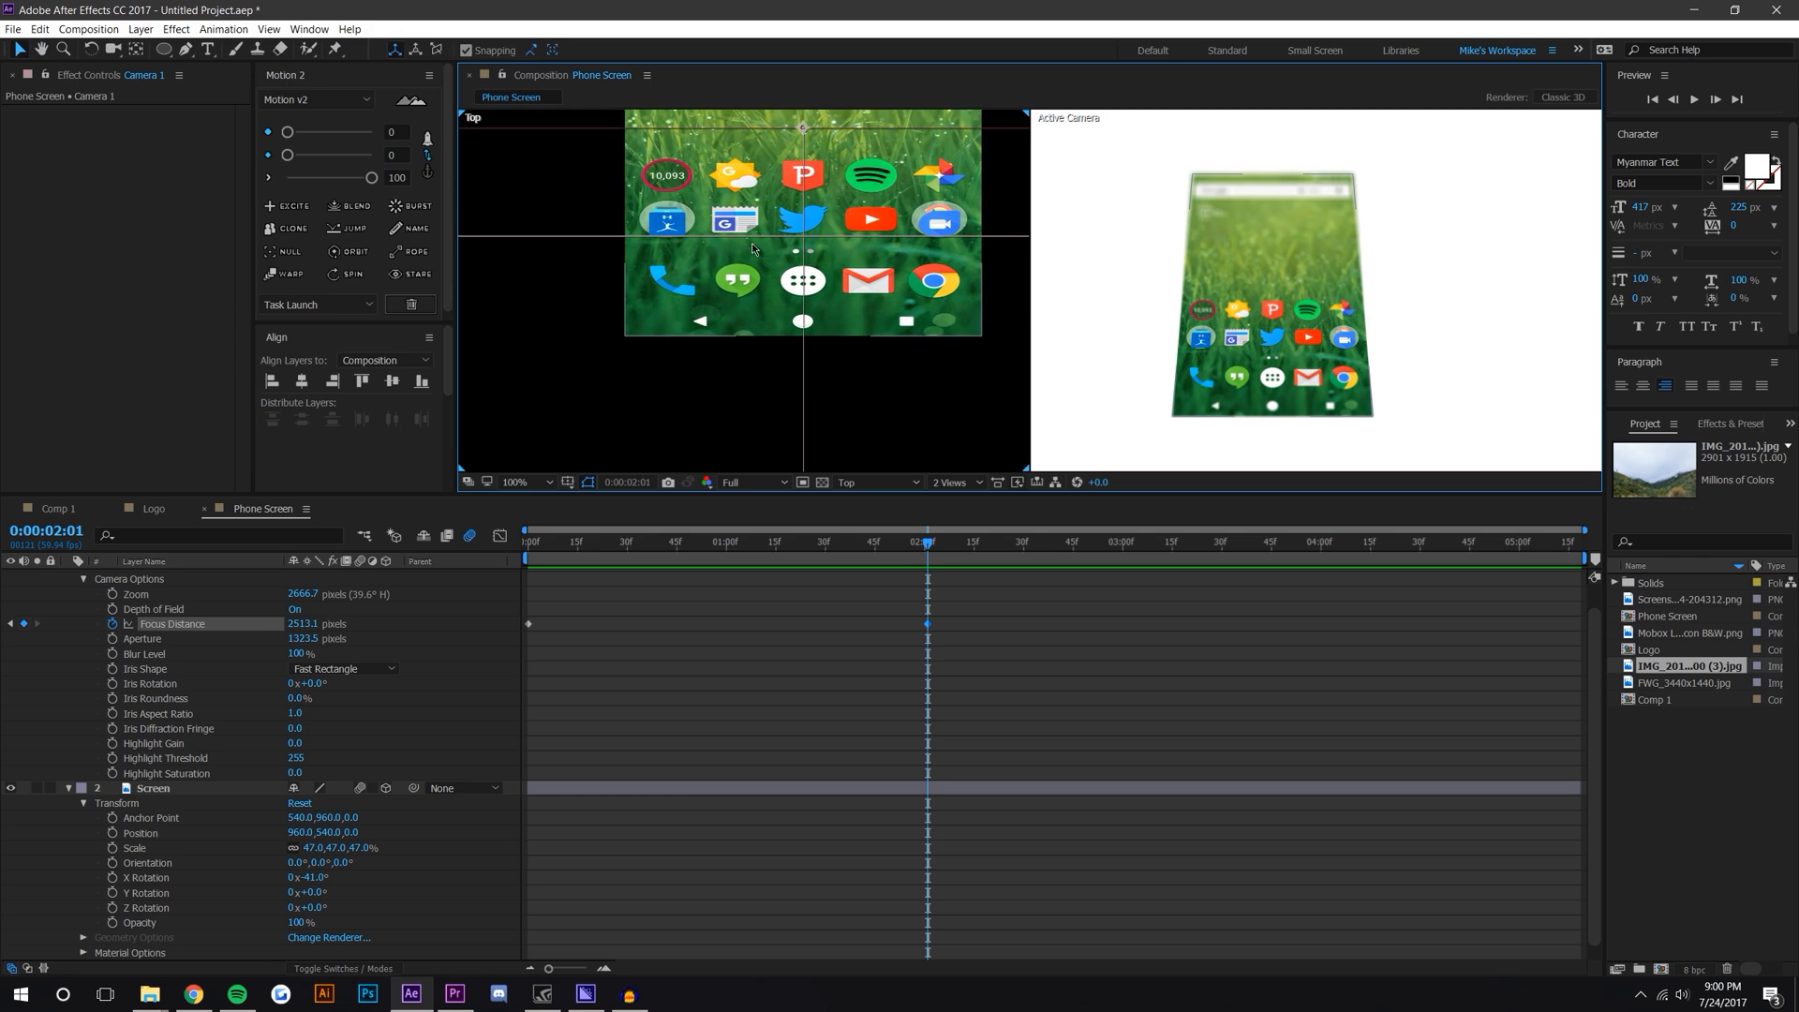
left_click_drag(330, 625, 200, 642)
Step: Scrub through the focus animation and switch the viewer to a single view
left_click_drag(927, 544, 413, 539)
left_click_drag(553, 531, 806, 541)
left_click(953, 481)
left_click(955, 506)
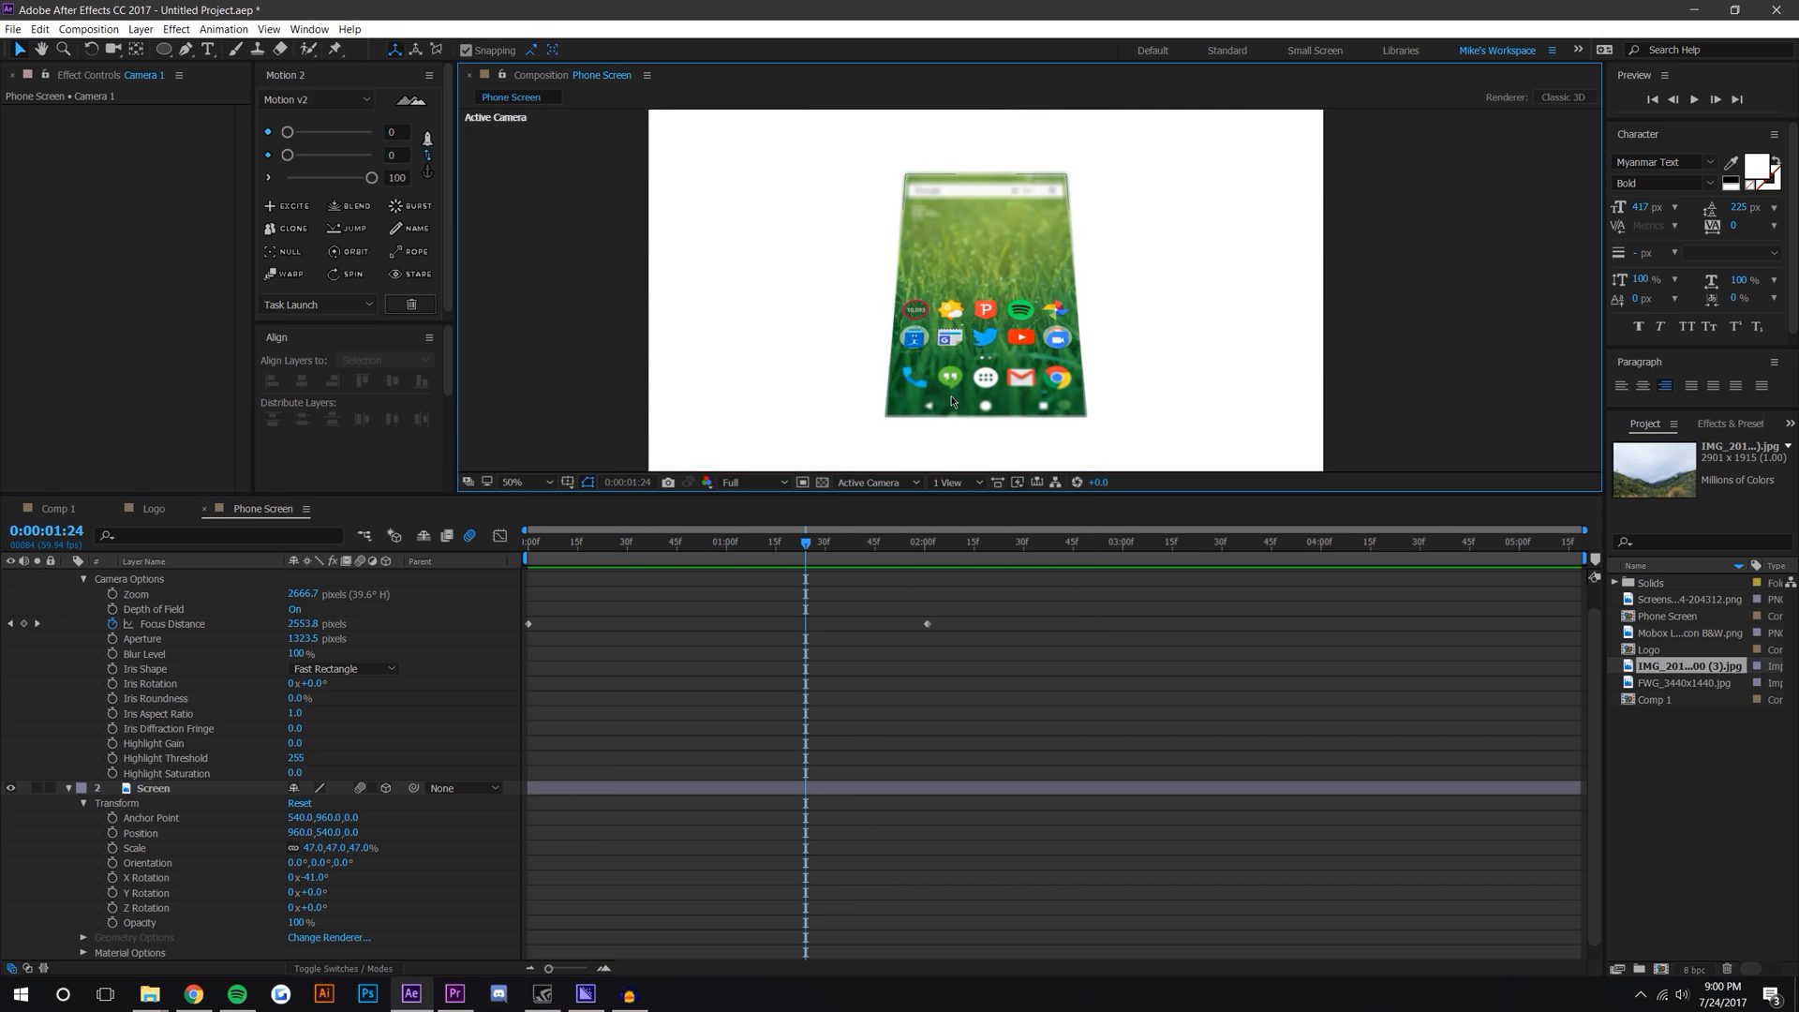
Step: Preview the focus pull by playing and scrubbing the timeline from the start
left_click_drag(813, 543, 913, 562)
key("Home")
left_click(1694, 99)
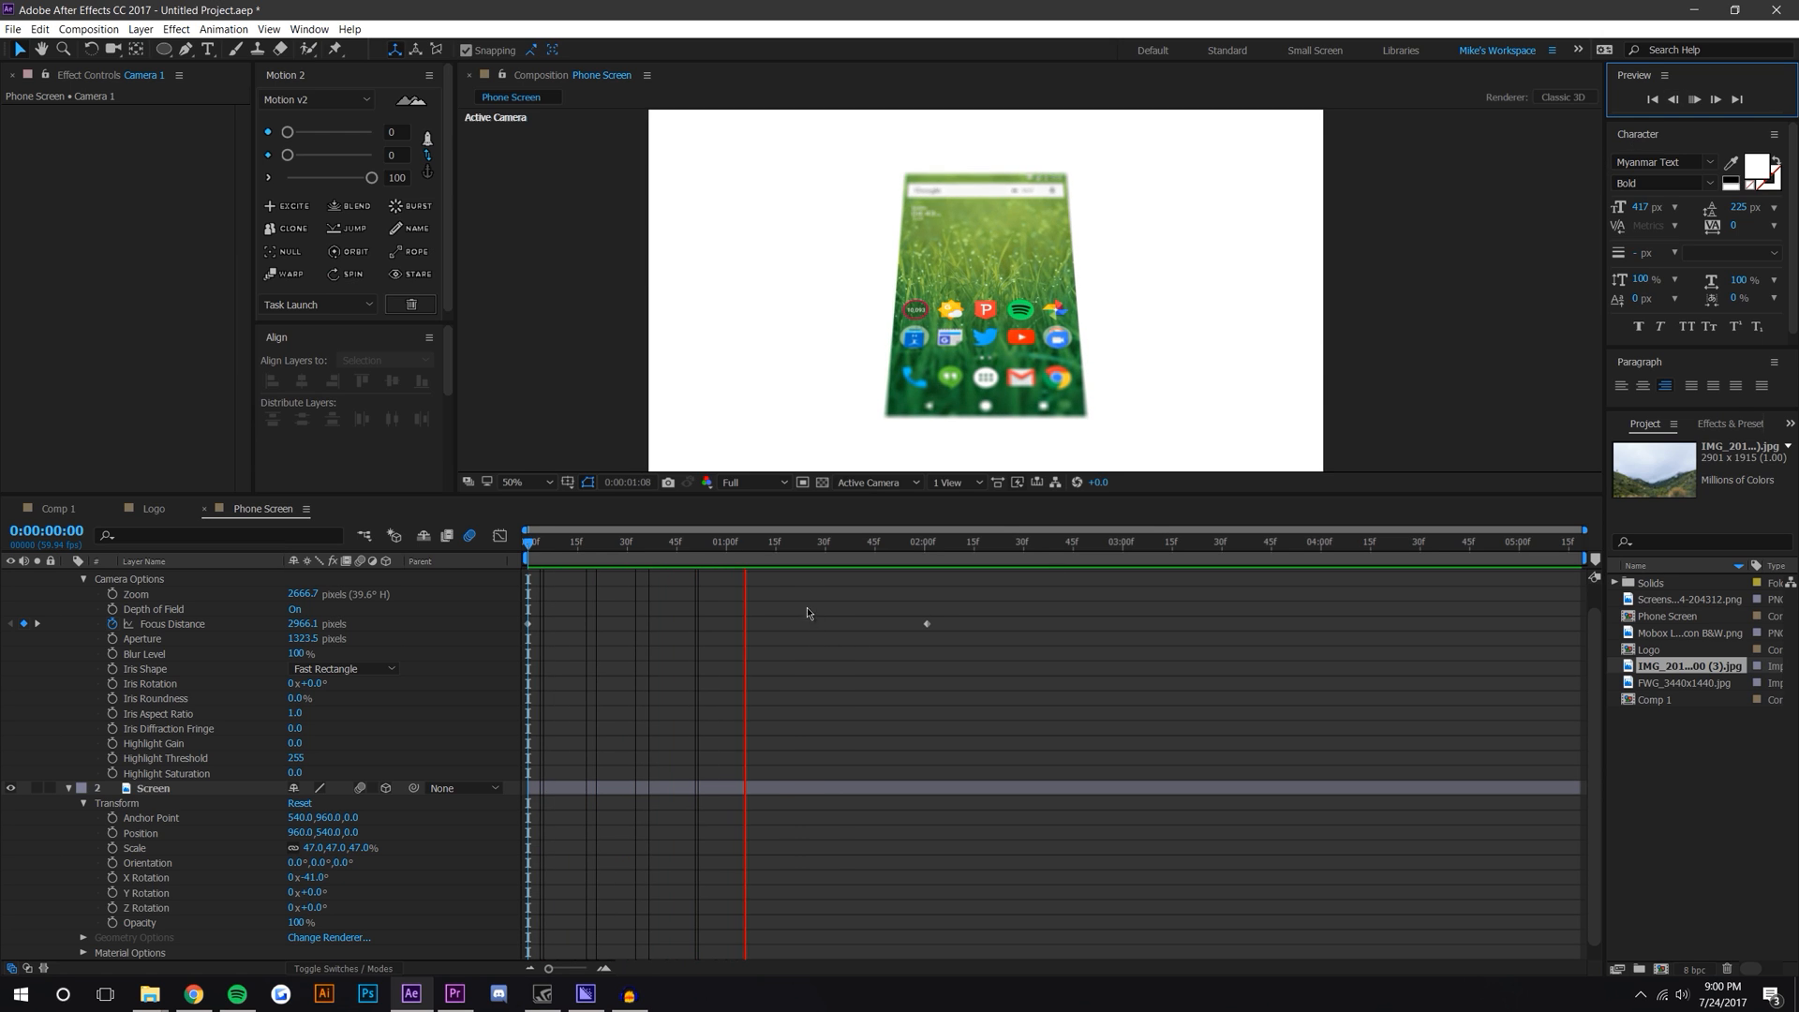
left_click_drag(762, 557, 626, 557)
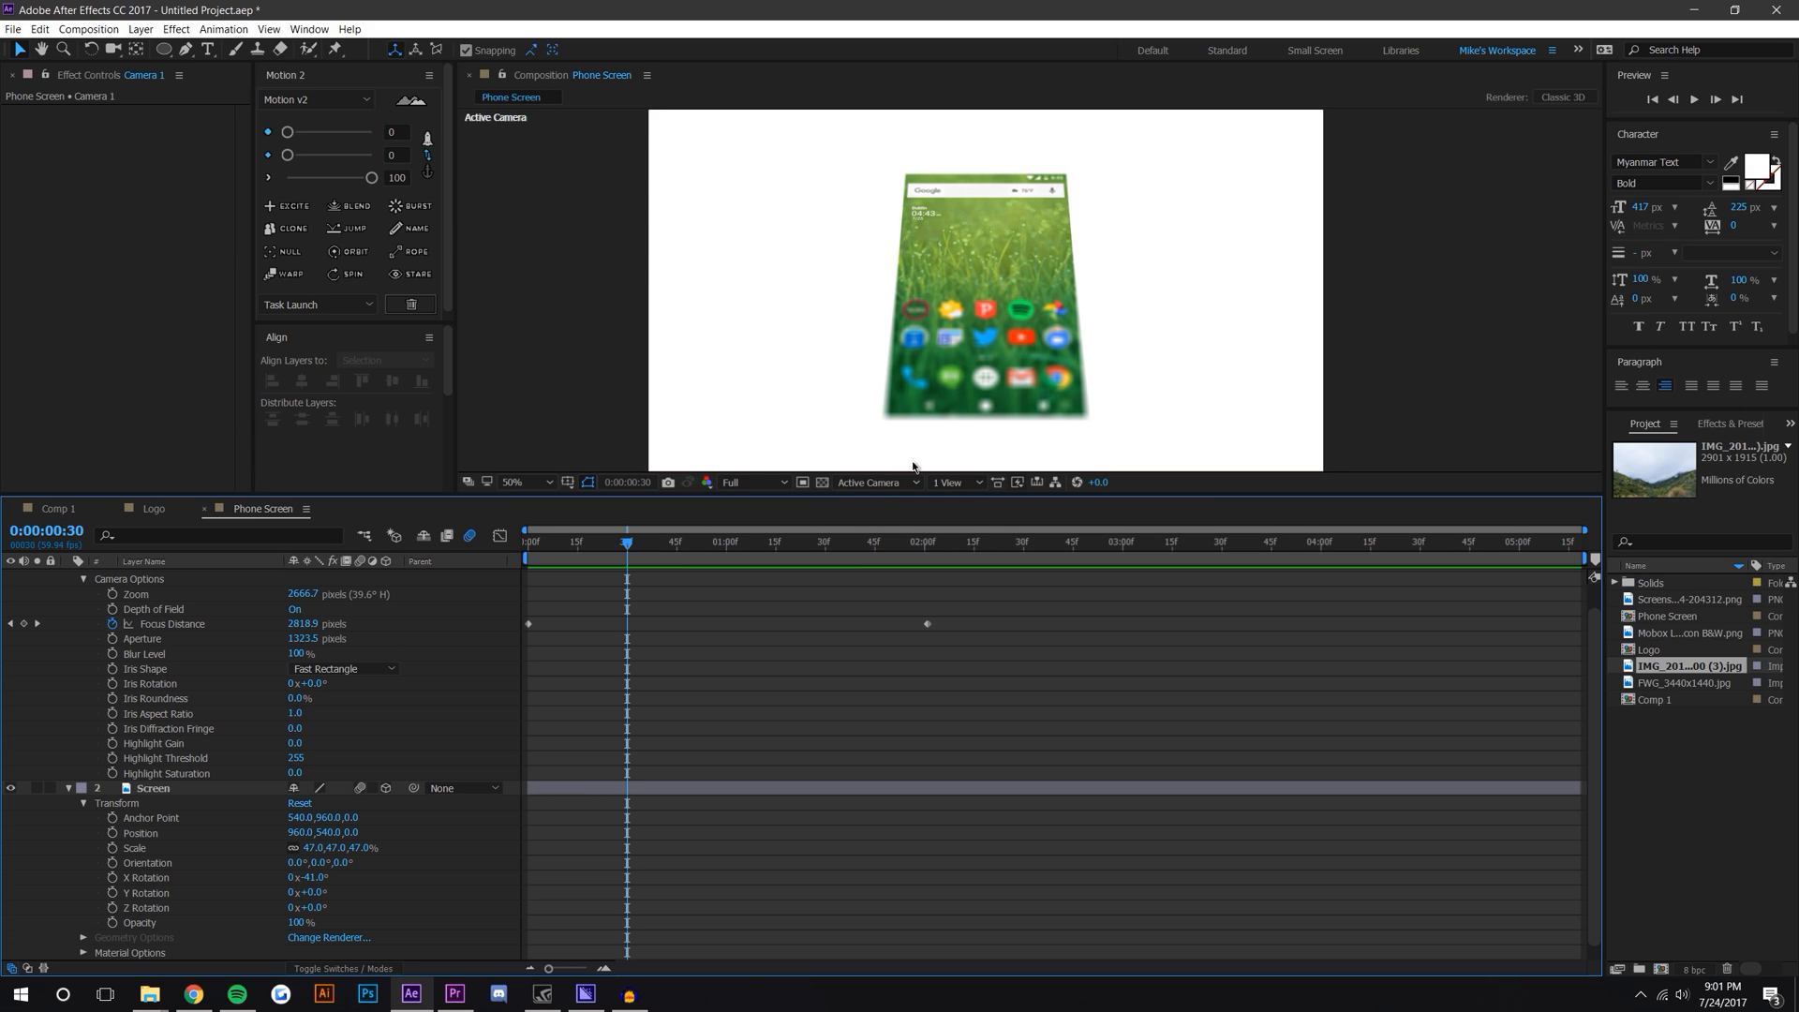
left_click_drag(624, 546, 507, 623)
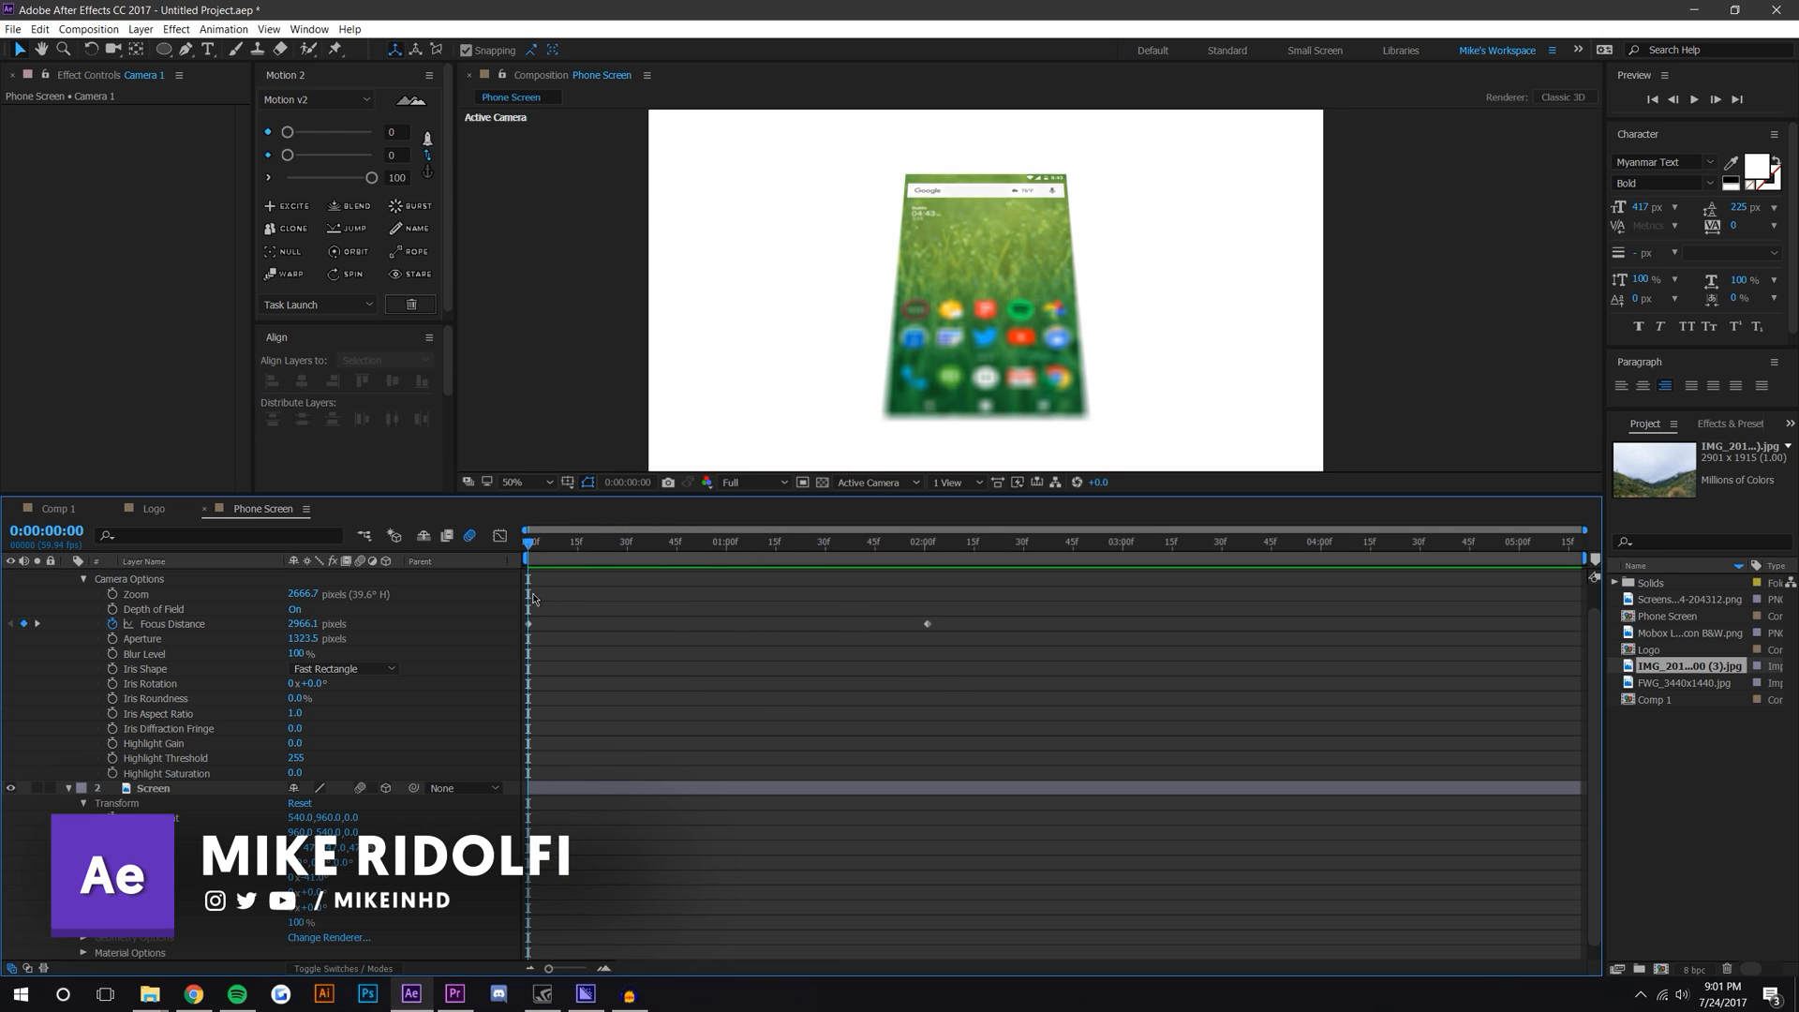
Step: Zoom into the camera view to inspect the blurred phone screen
scroll(991, 410, "up", 1)
left_click_drag(1031, 365, 1079, 323)
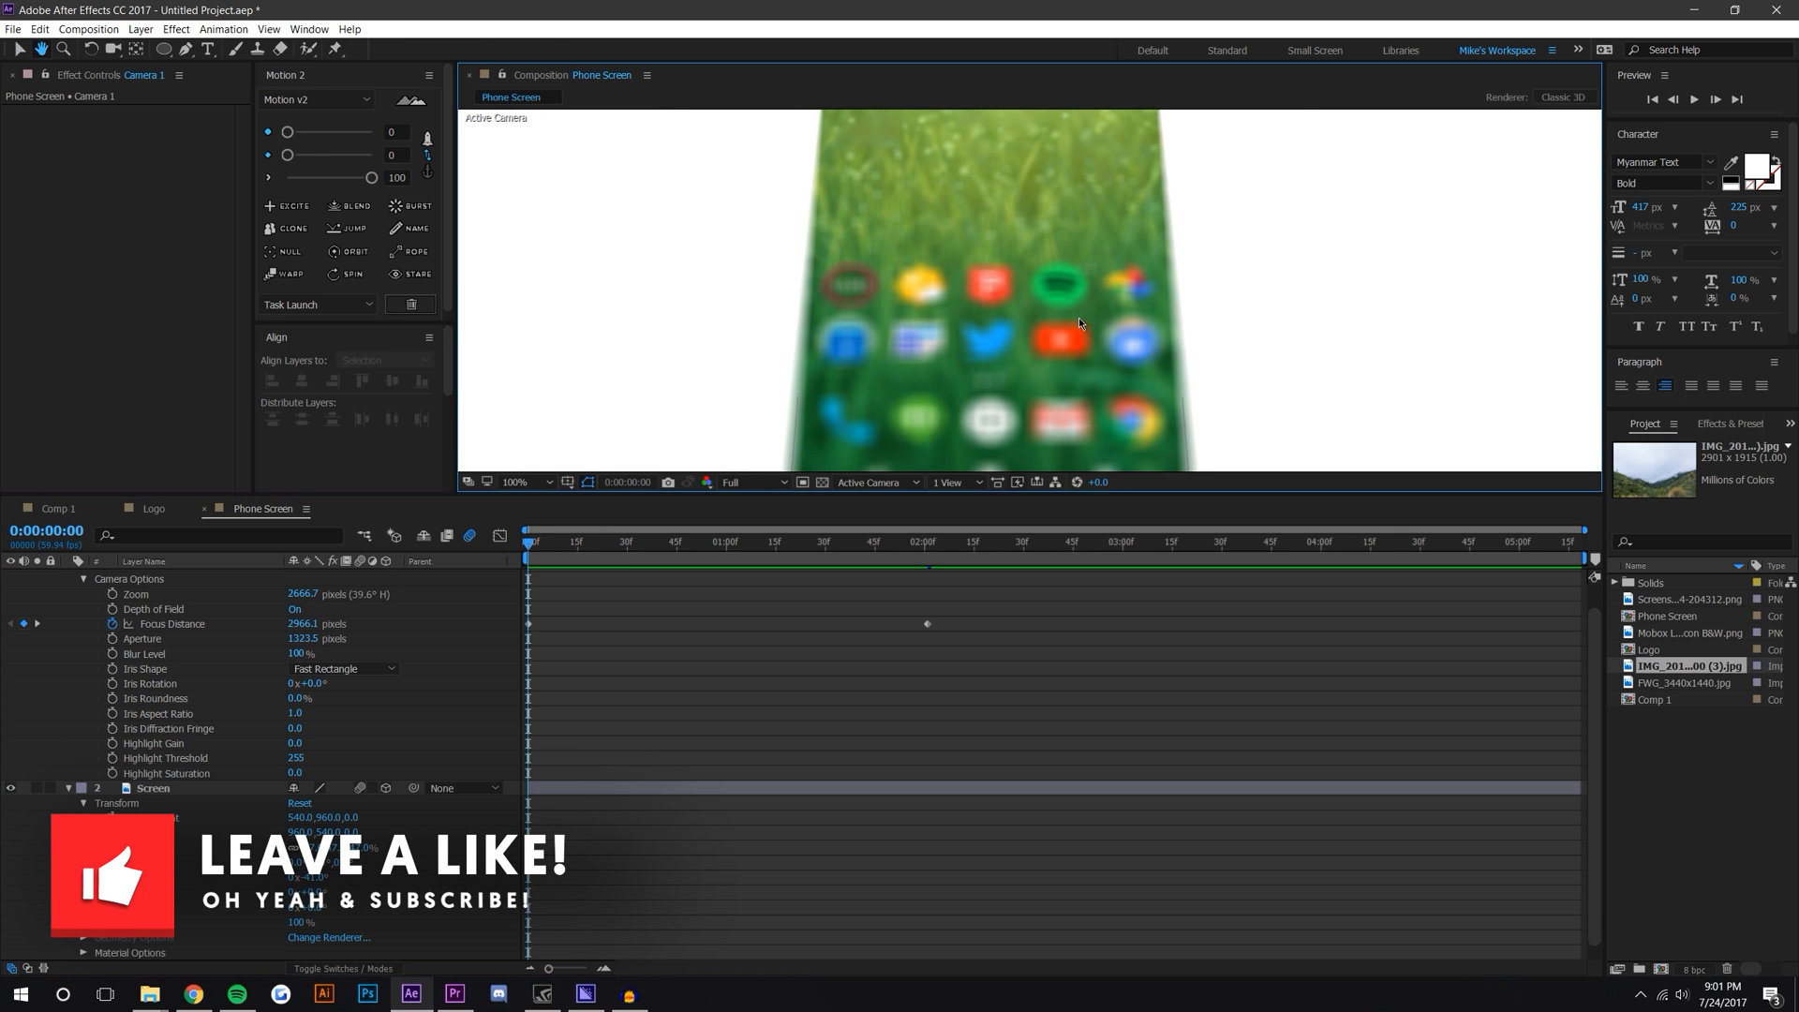
key("v")
scroll(1077, 323, "down", 1)
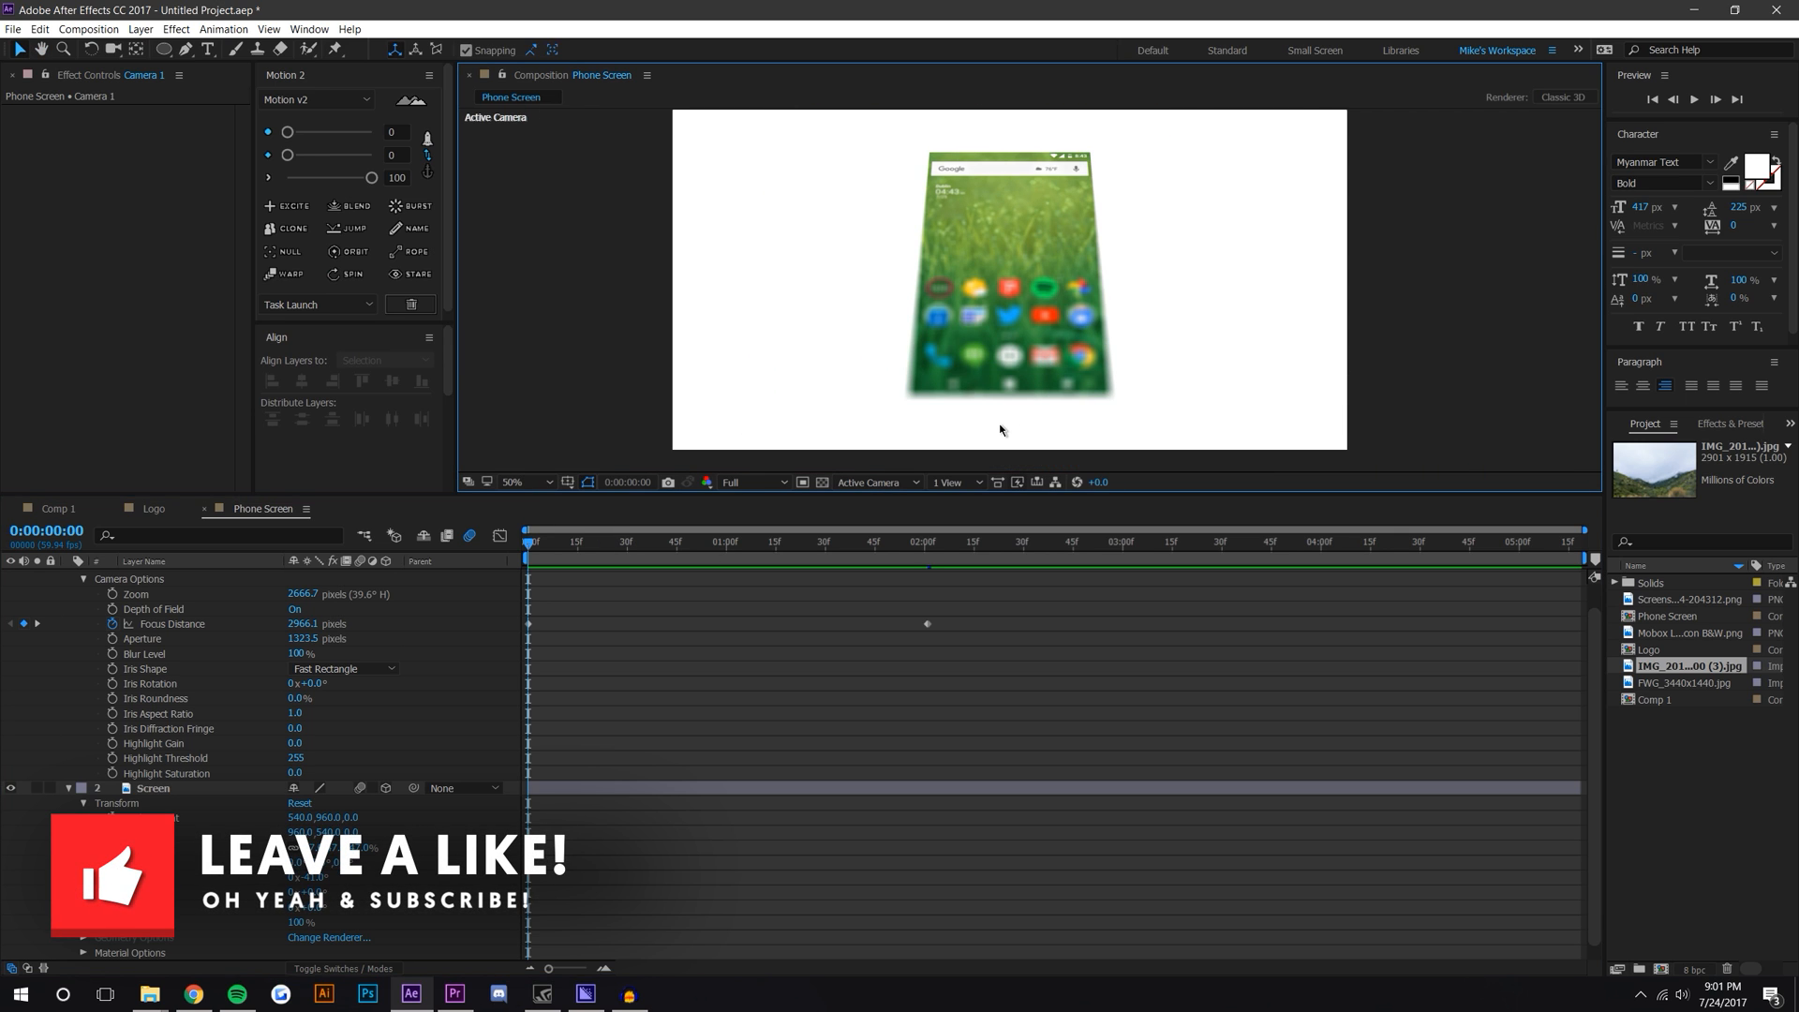